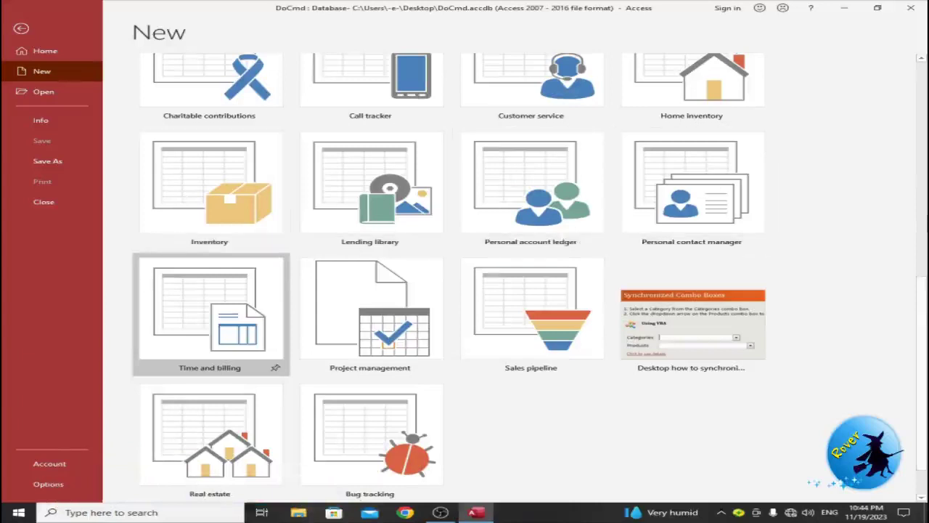
Step: Create the blank database Employee_DB.accdb in the Desktop folder
scroll(450, 276, up, 2)
scroll(501, 162, up, 8)
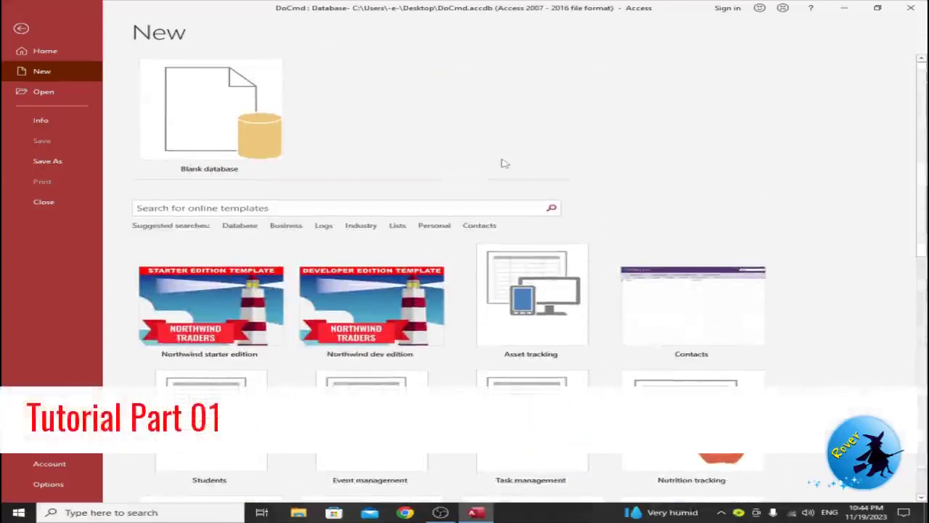
click(203, 107)
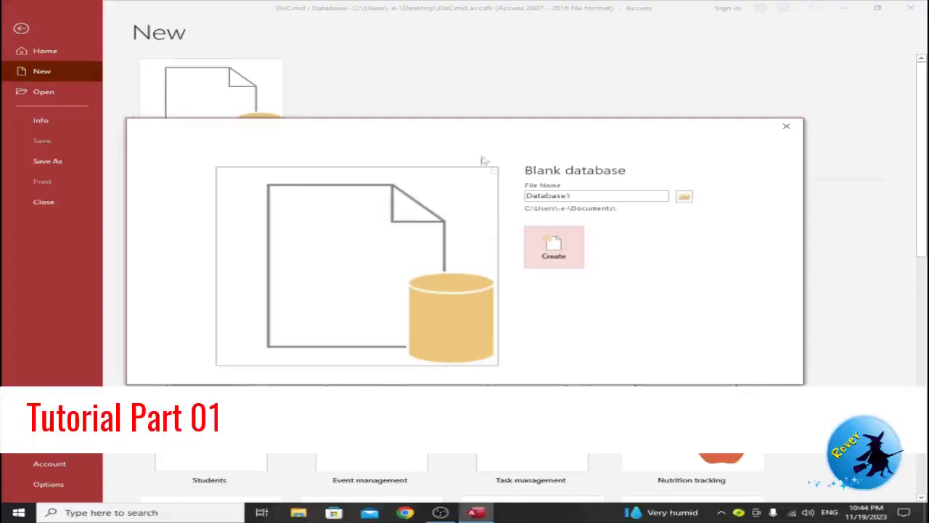
double_click(572, 197)
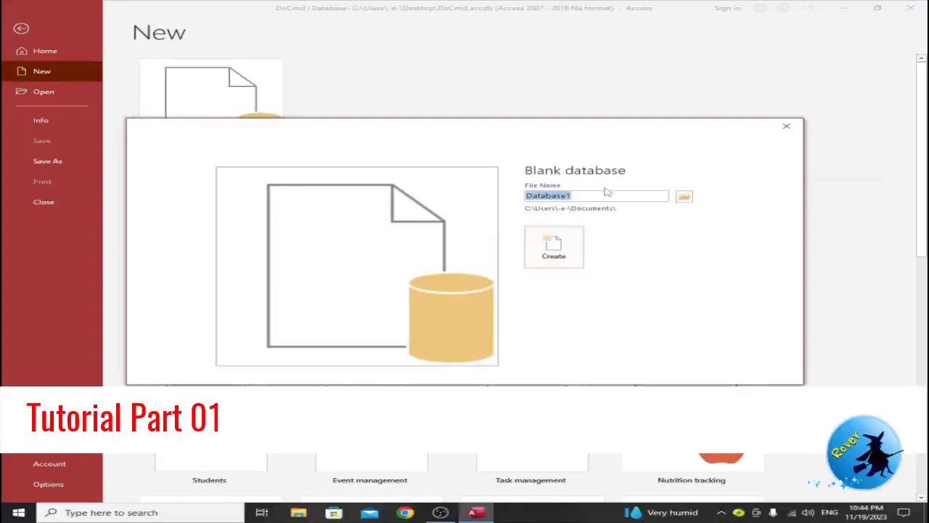
text(Emplo)
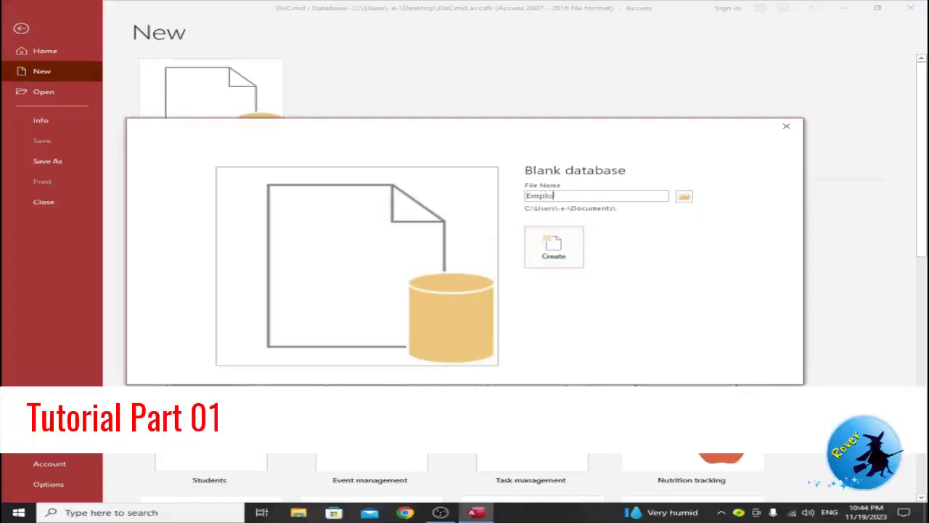
text(yee)
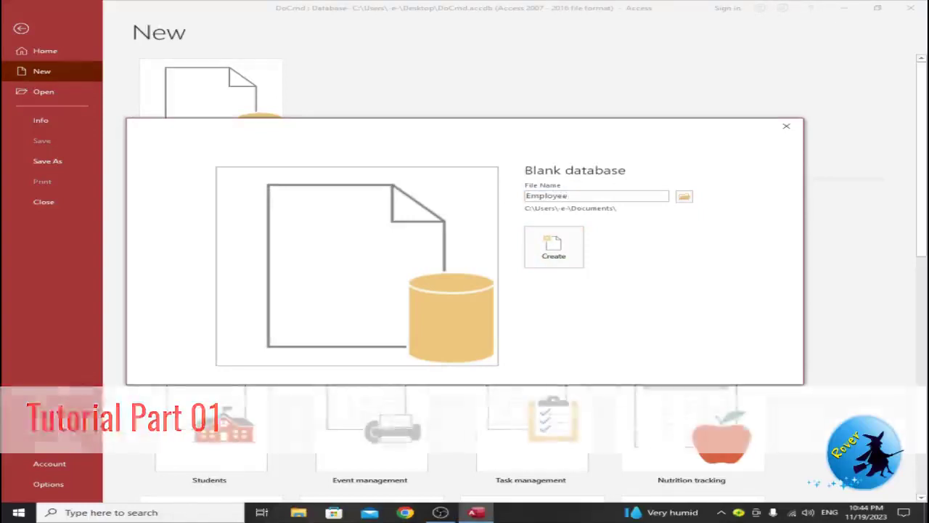
text( DB)
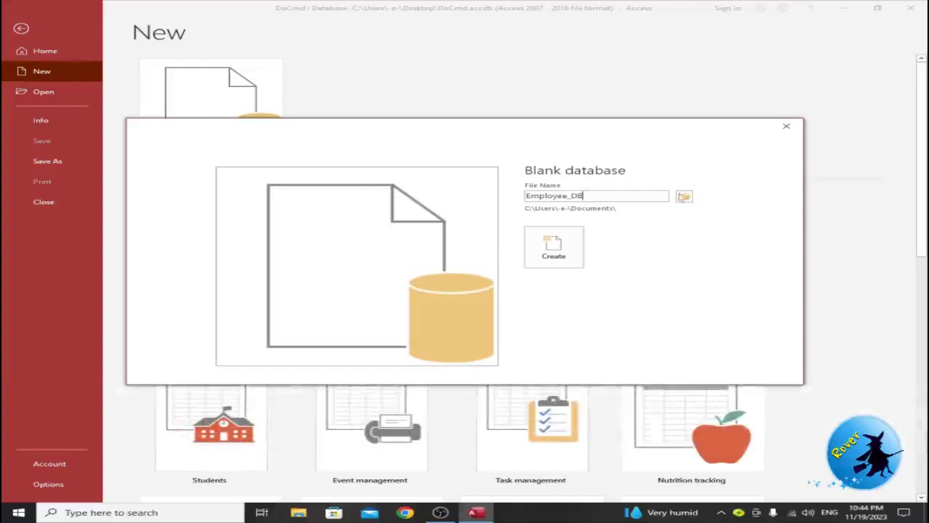
click(684, 196)
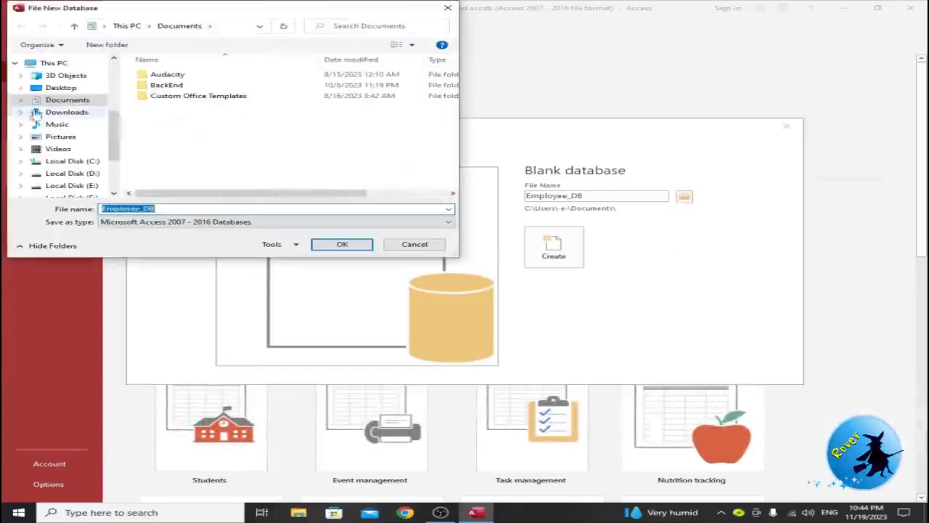
click(59, 87)
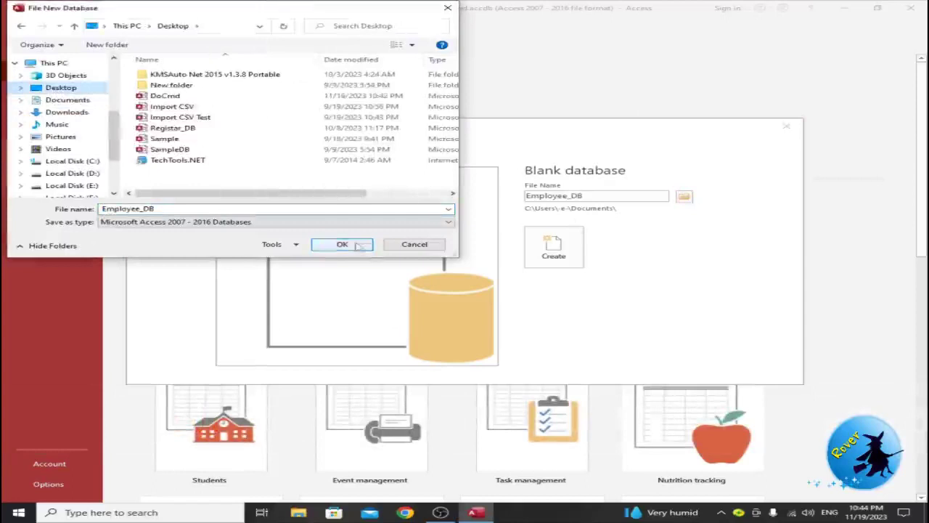
click(342, 244)
click(572, 234)
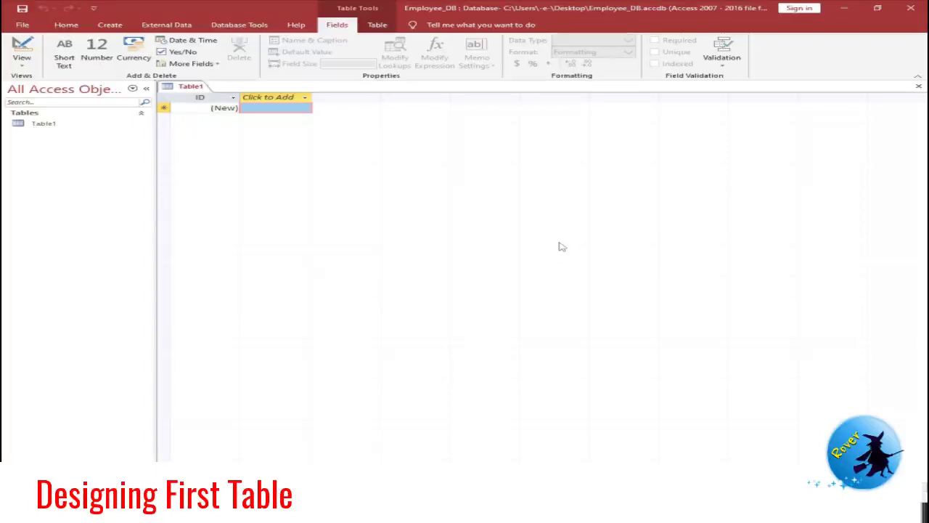
Step: Save Table1 as tbl_Employee and switch it to Design View
key(ctrl+s)
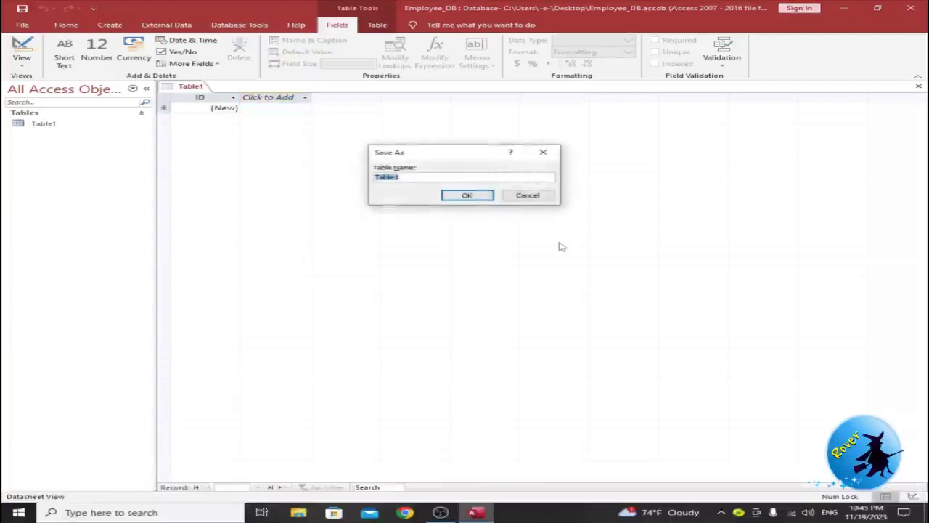
text(tbl_)
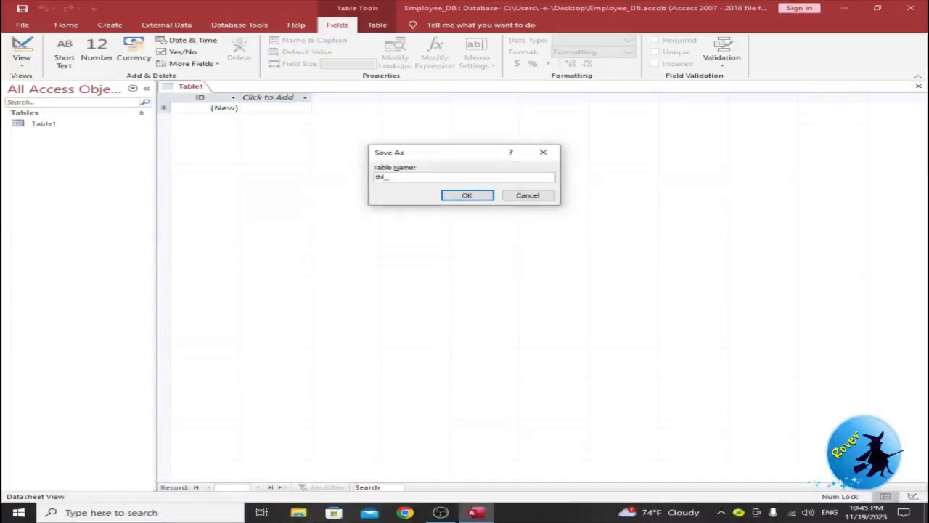
text(Employees)
key(BackSpace)
text(e)
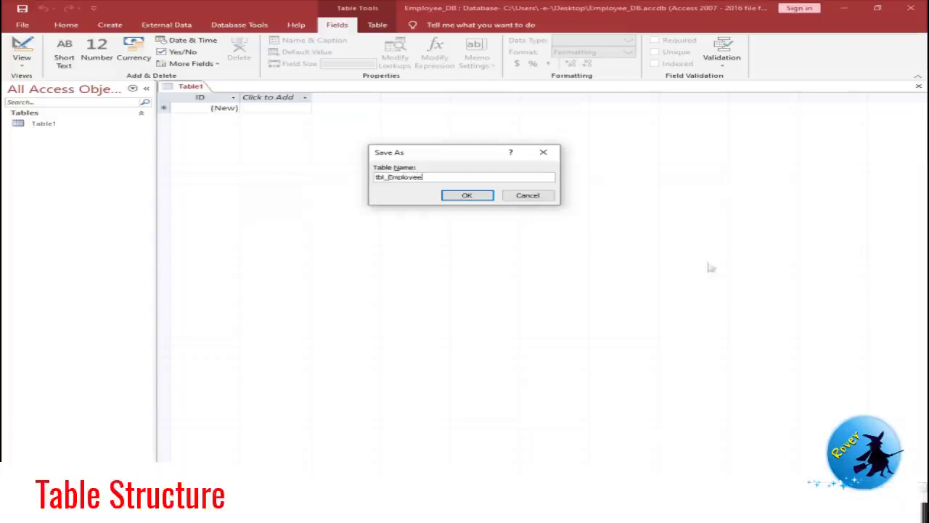
click(471, 199)
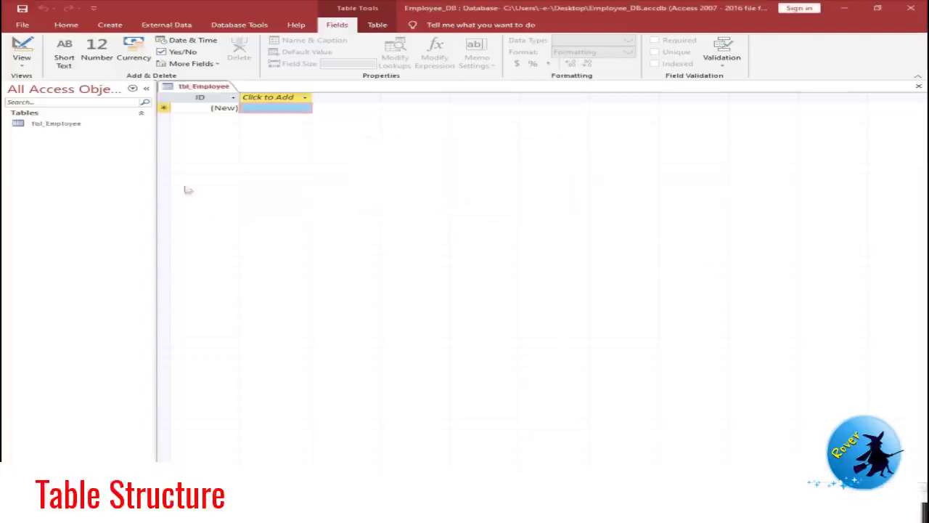
click(31, 50)
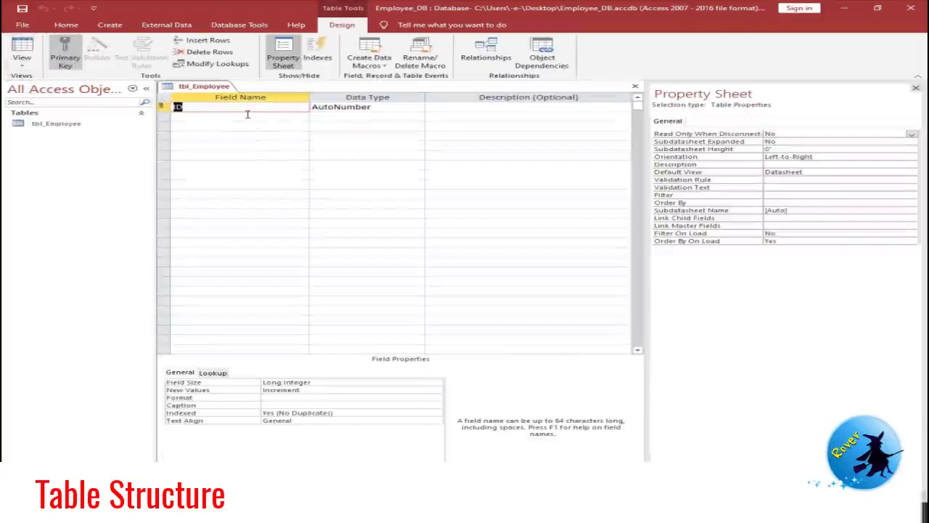
Step: Add the Emp_id field as Number and an Emp_Name field
text(Emp_id)
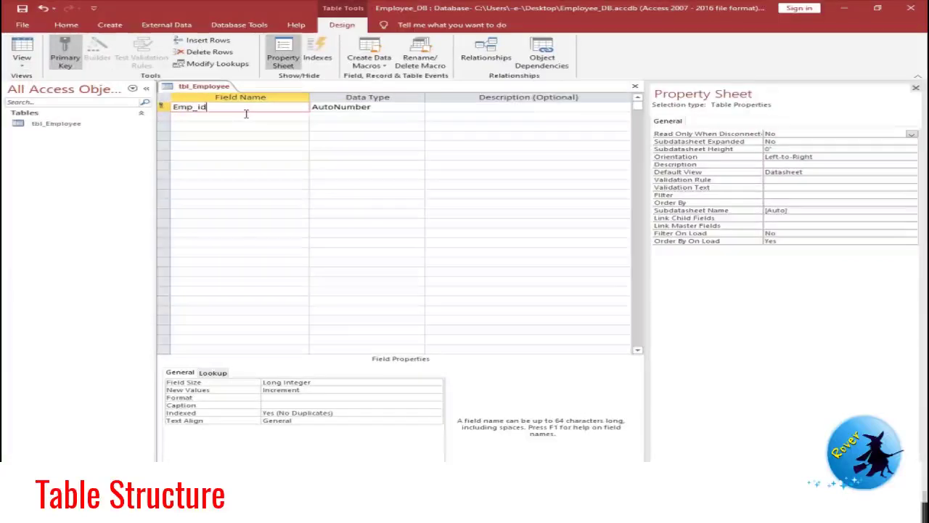
click(407, 107)
click(419, 108)
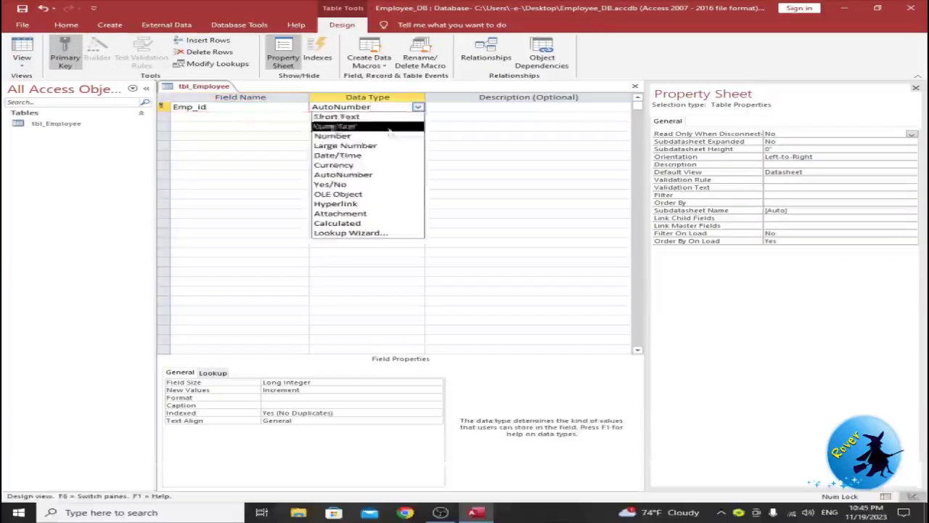
click(343, 137)
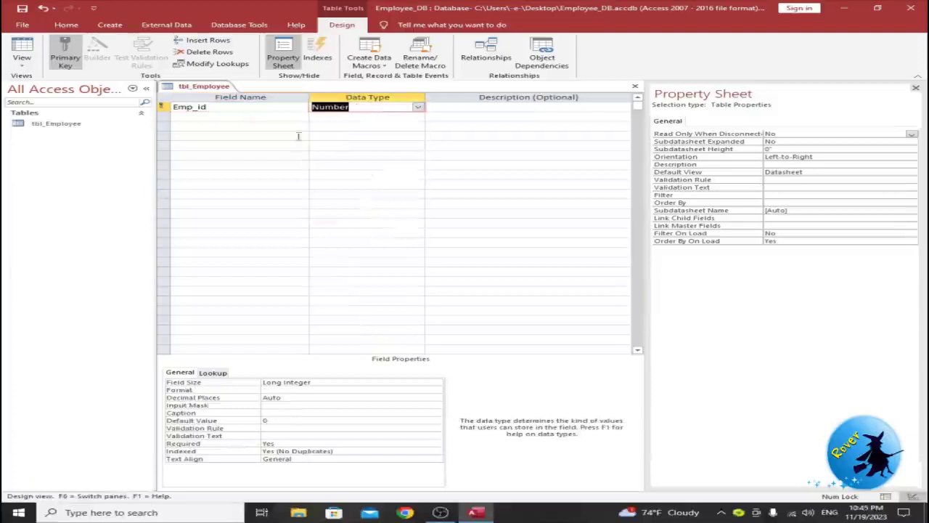
click(246, 118)
text(Emp_Name)
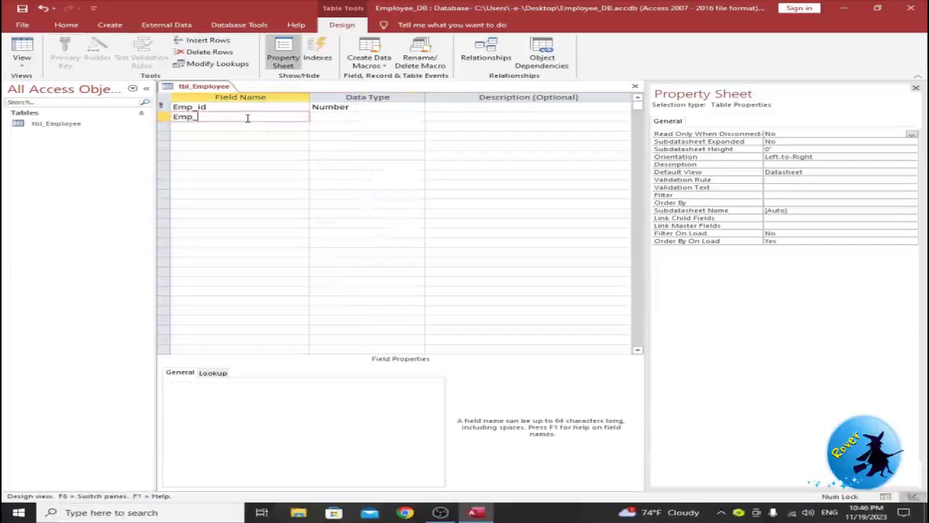
key(Tab)
Step: Add Emp_Address as a Long Text field, followed by an Emp_Sex field
click(268, 124)
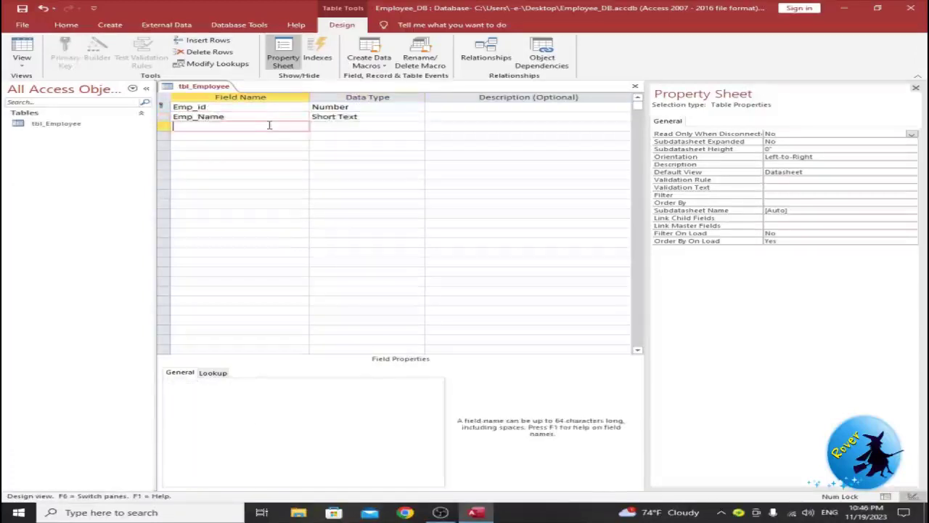
text(Emp_Address)
click(418, 129)
click(417, 126)
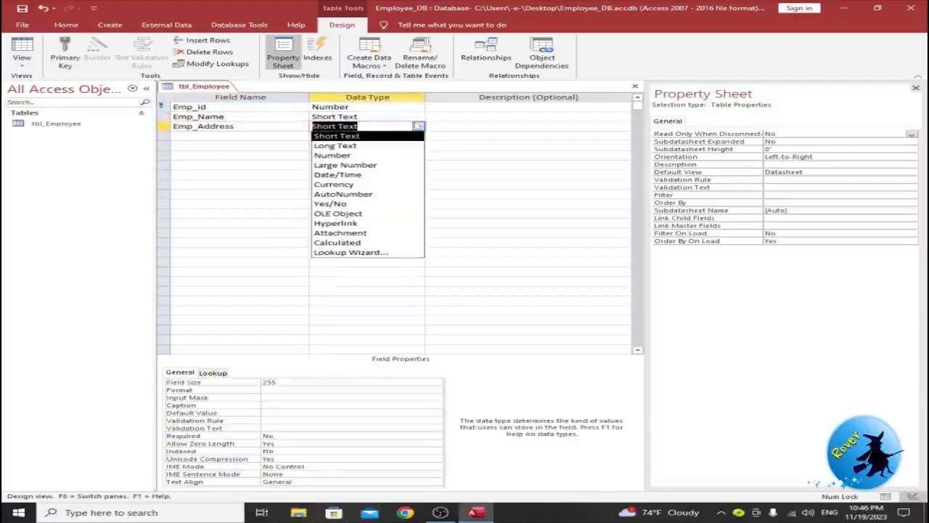
click(349, 147)
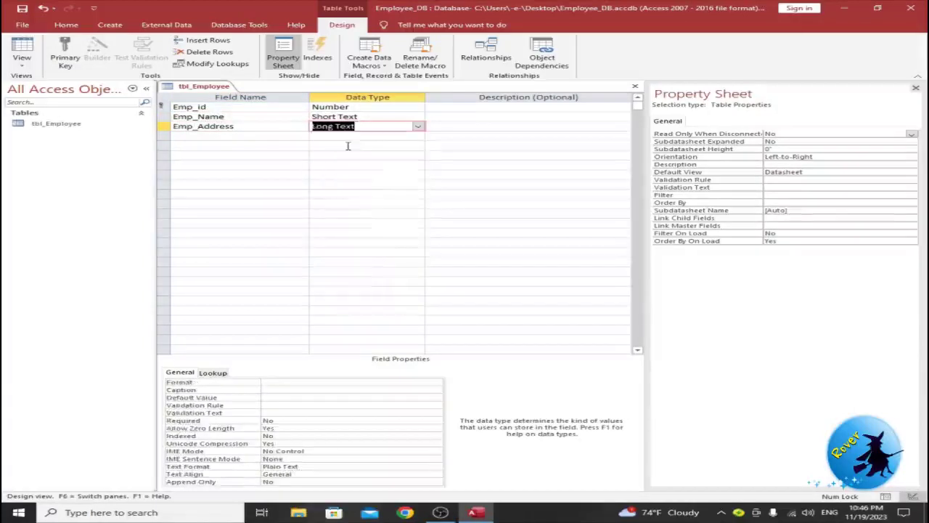
click(251, 136)
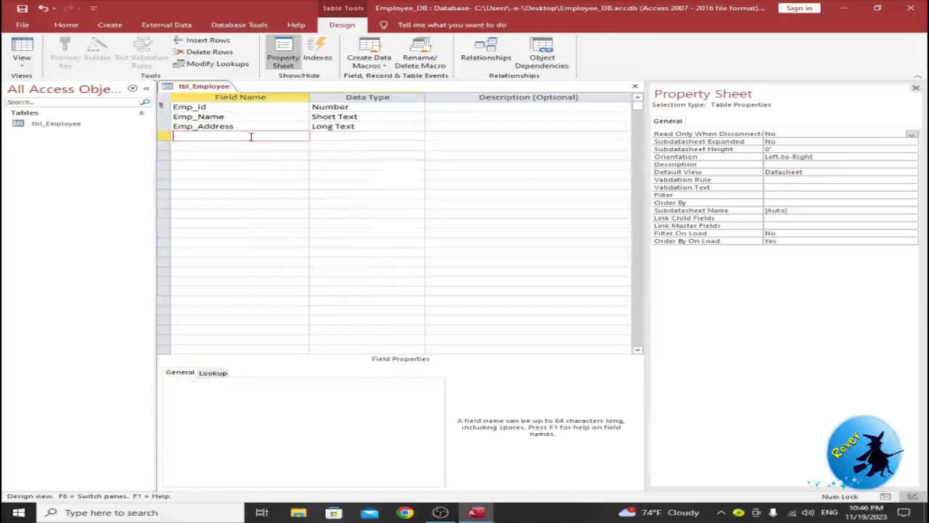
text(Emp_Sex)
key(Tab)
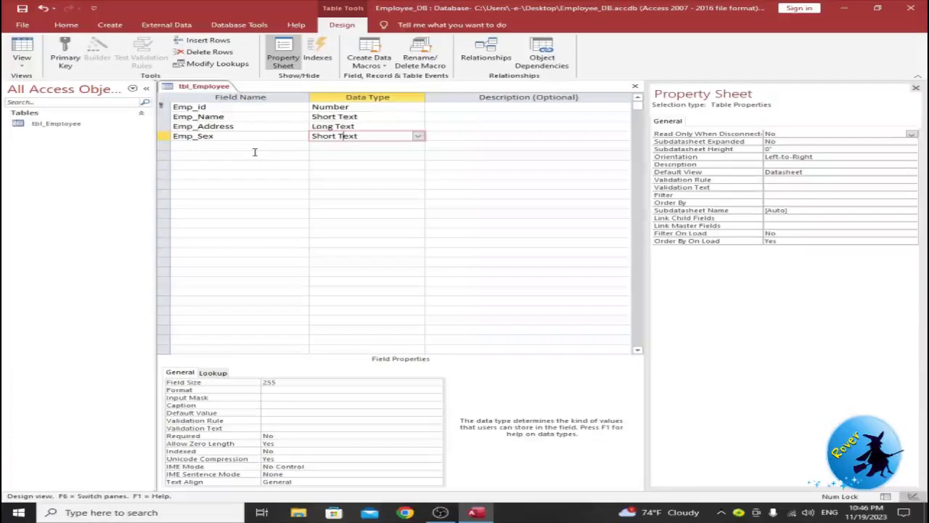
Step: Add Emp_AppDate as a Date/Time field and begin an Emp_Mobile field
click(253, 149)
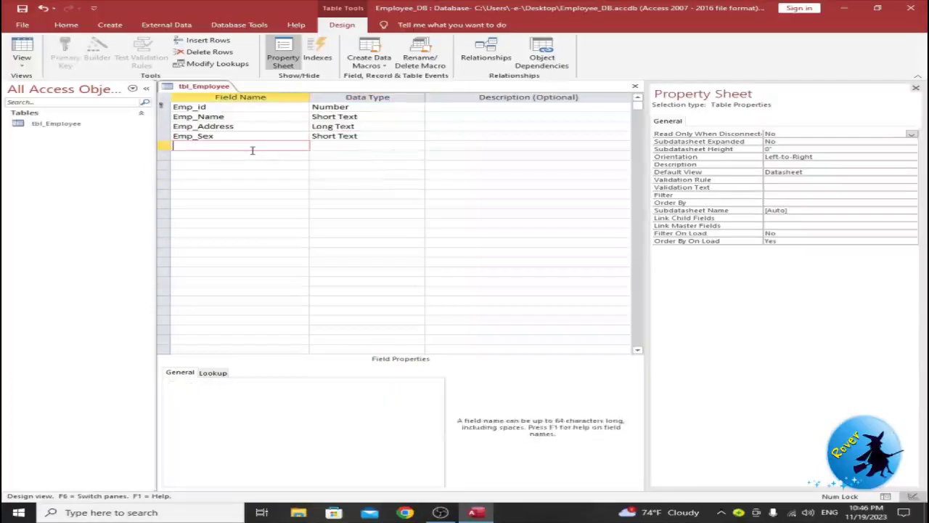
text(Emp_AppDate)
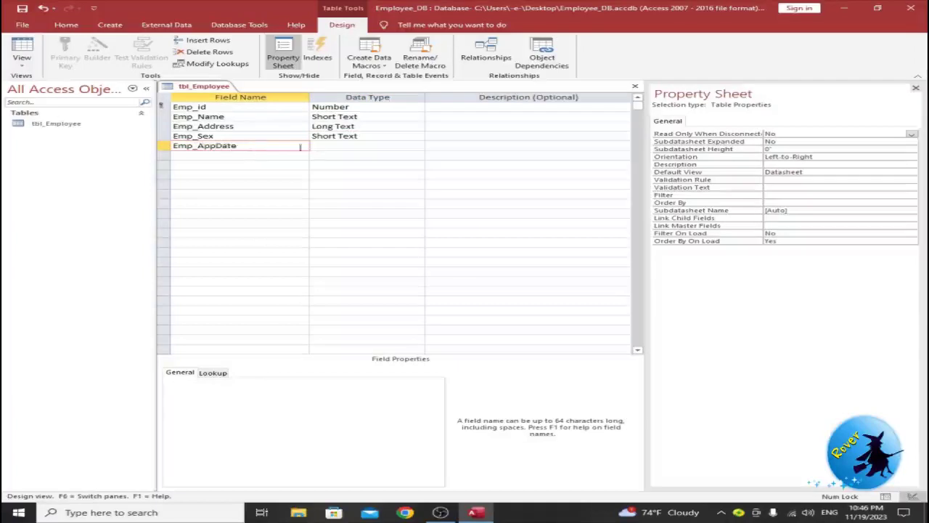
click(328, 145)
click(417, 146)
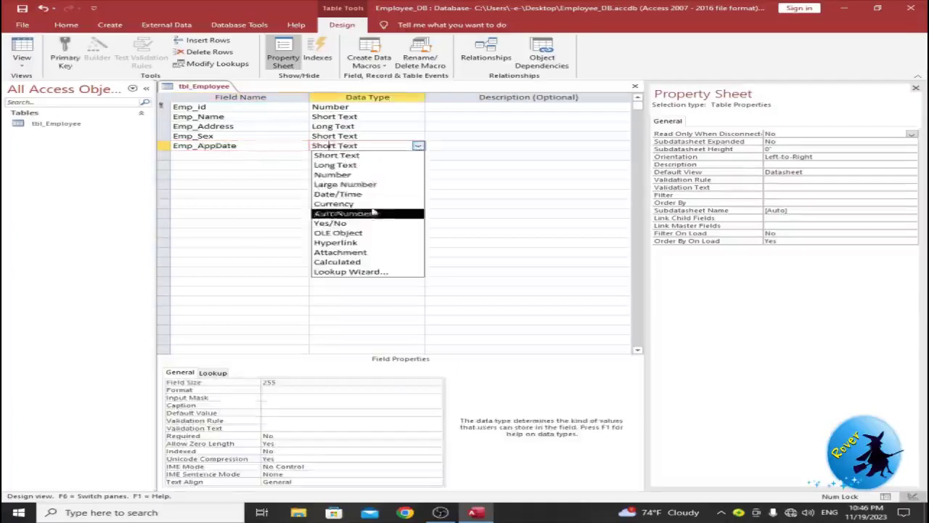
click(337, 193)
click(221, 155)
text(Emp_)
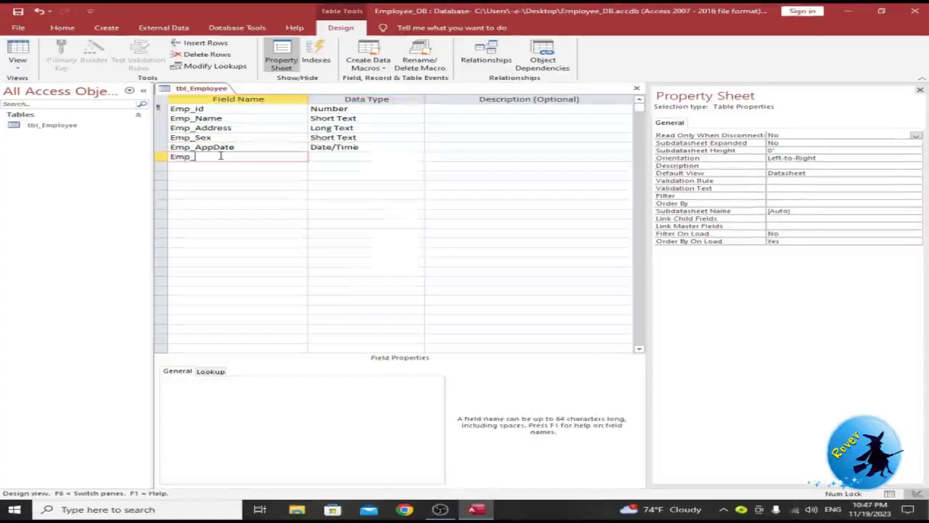
text(Mobile)
Step: Keep Emp_Mobile as Short Text and insert an Emp_Position field above it
click(316, 158)
click(247, 158)
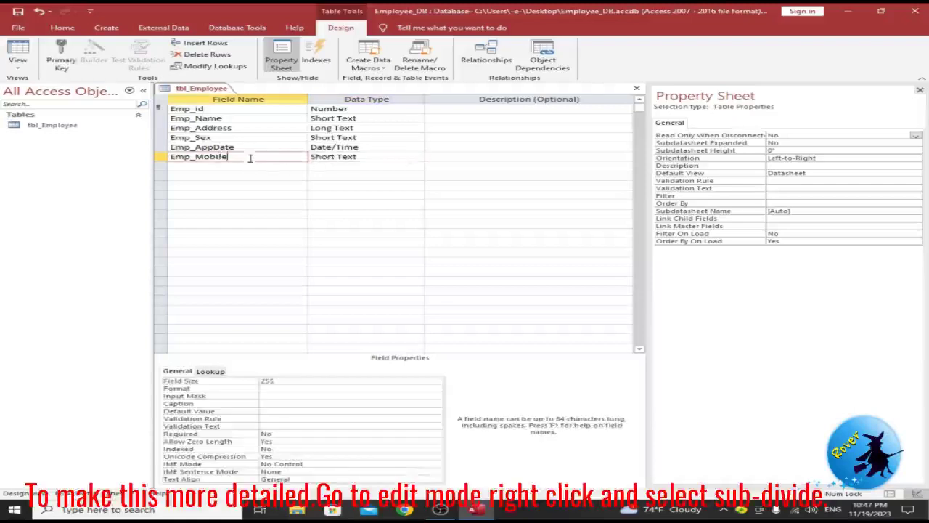
click(241, 164)
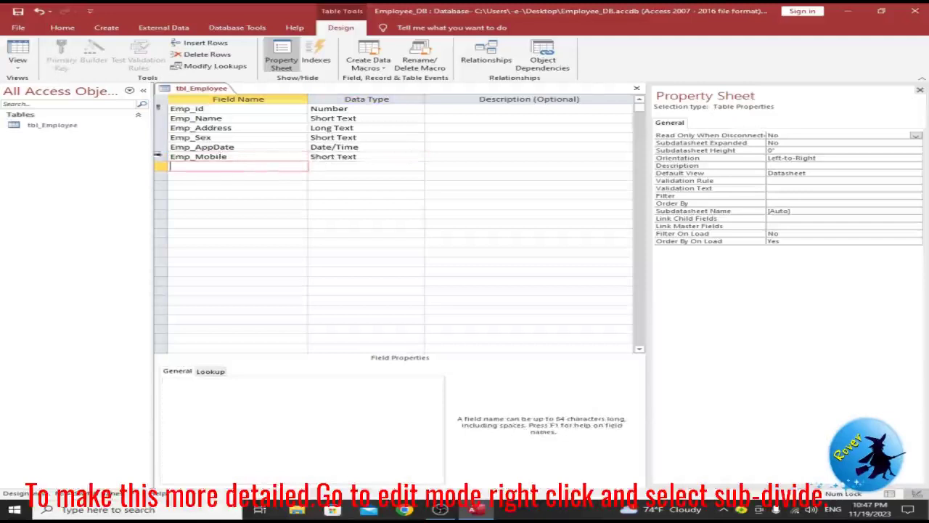
right_click(163, 159)
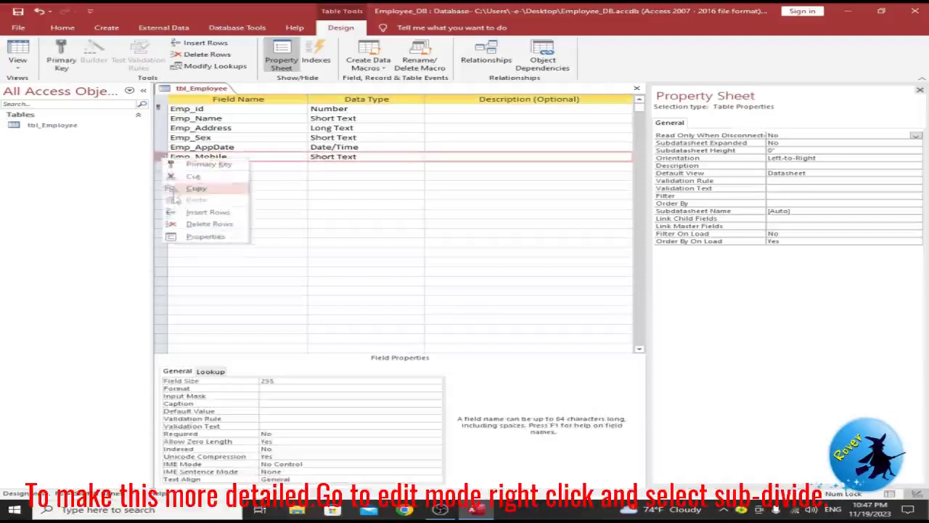
click(183, 211)
text(Emp)
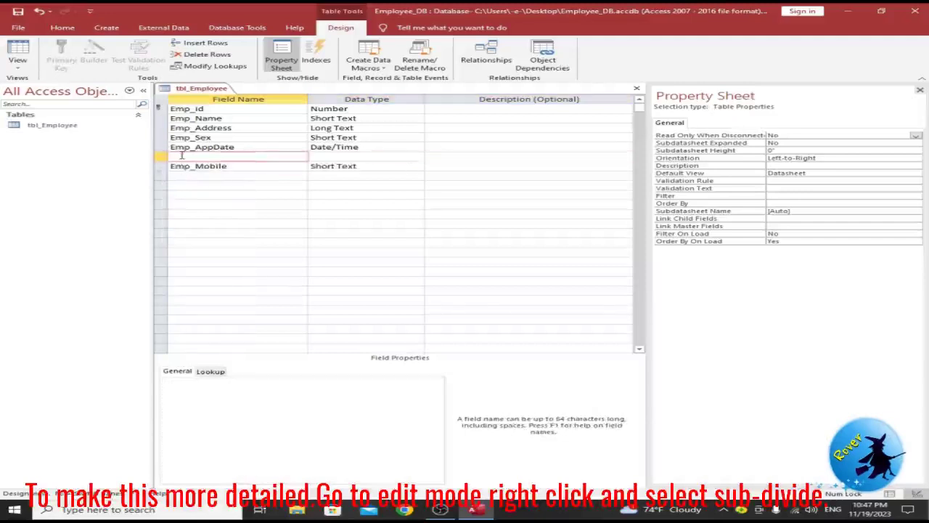
text(_)
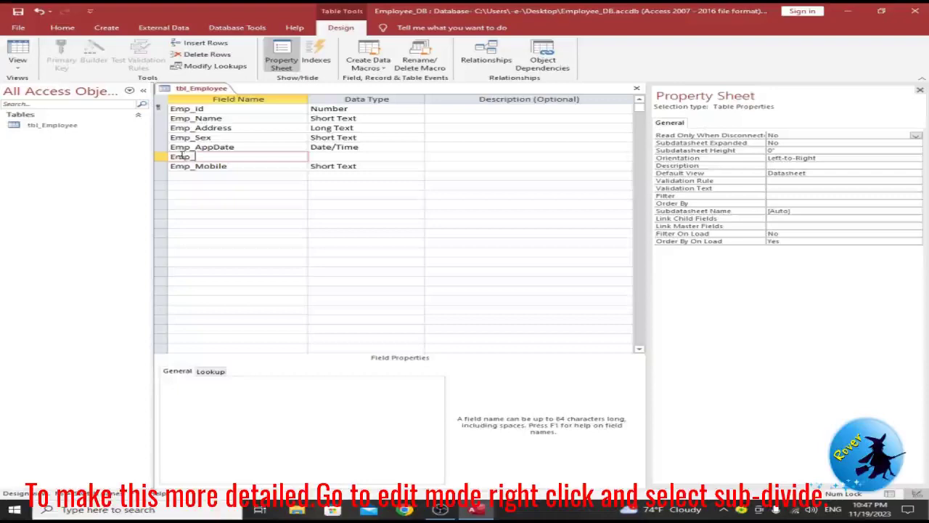
text(Positio)
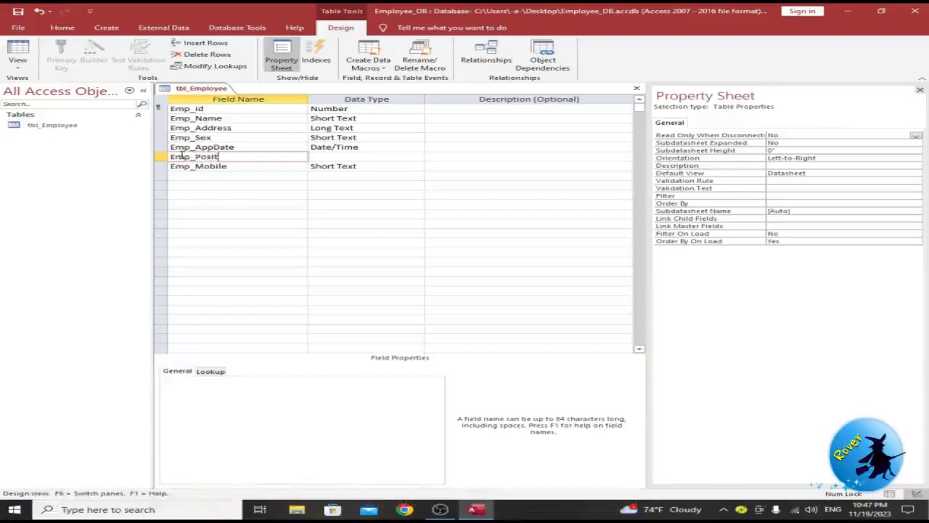
text(n)
key(Tab)
Step: Add an Emp_Email field and a Long Text Emp_Remarks field after Emp_Mobile
click(190, 175)
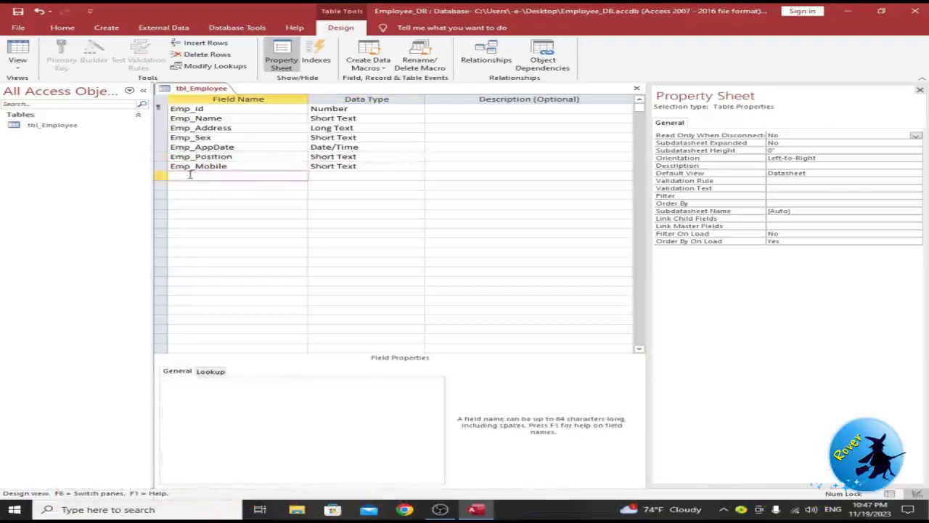
text(Emp_)
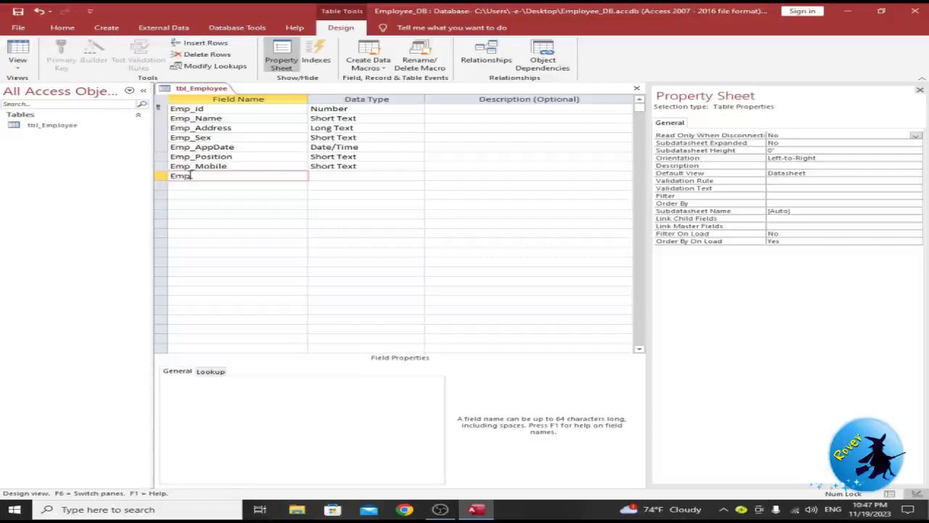
text(Email)
key(Tab)
click(236, 186)
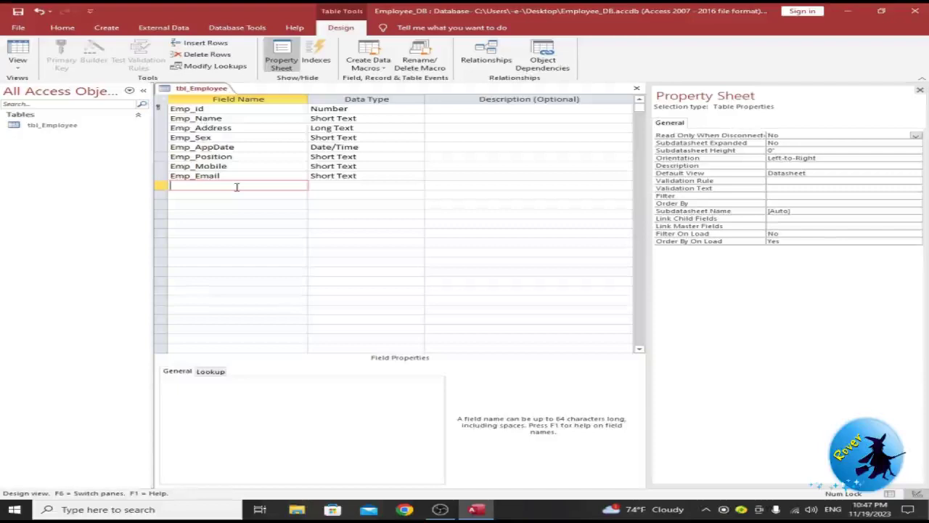
text(Emp_Rema)
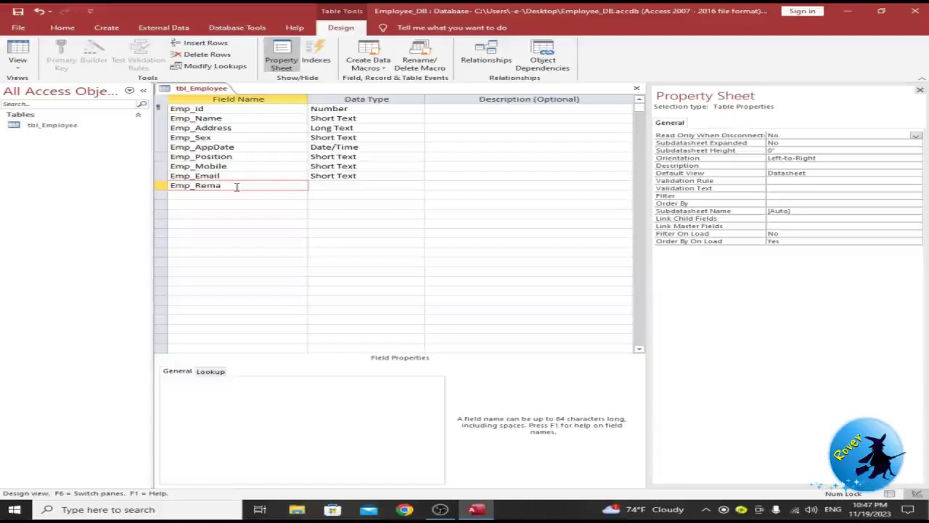
text(rks)
click(401, 188)
click(418, 186)
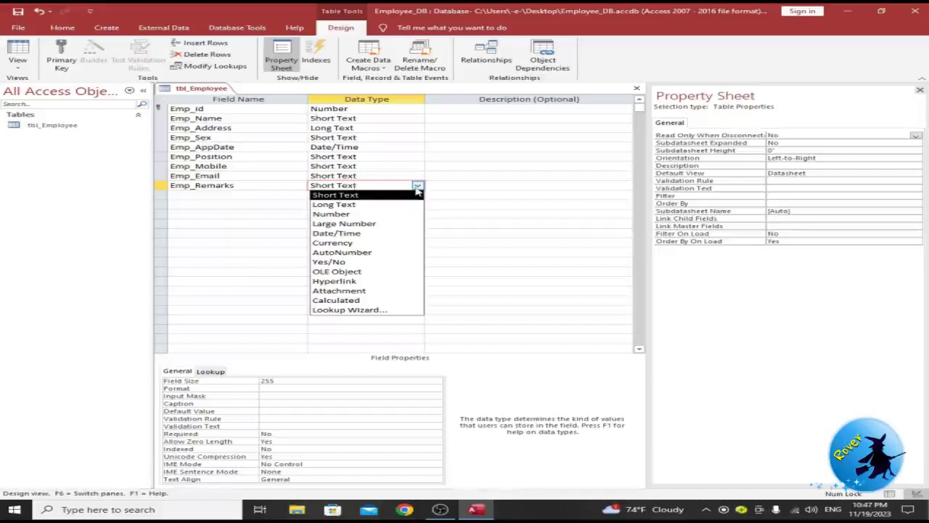
click(393, 204)
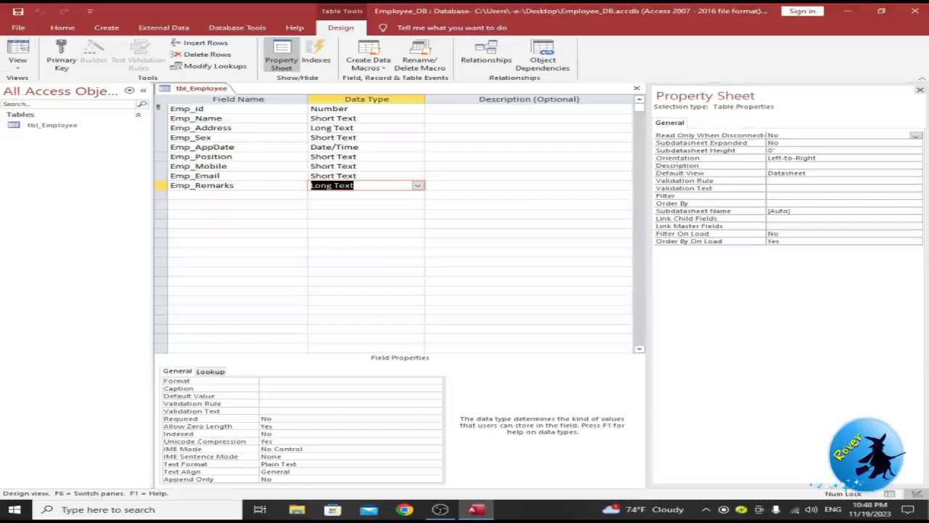
Step: Switch tbl_Employee to Datasheet View, saving it, and close the table
click(13, 65)
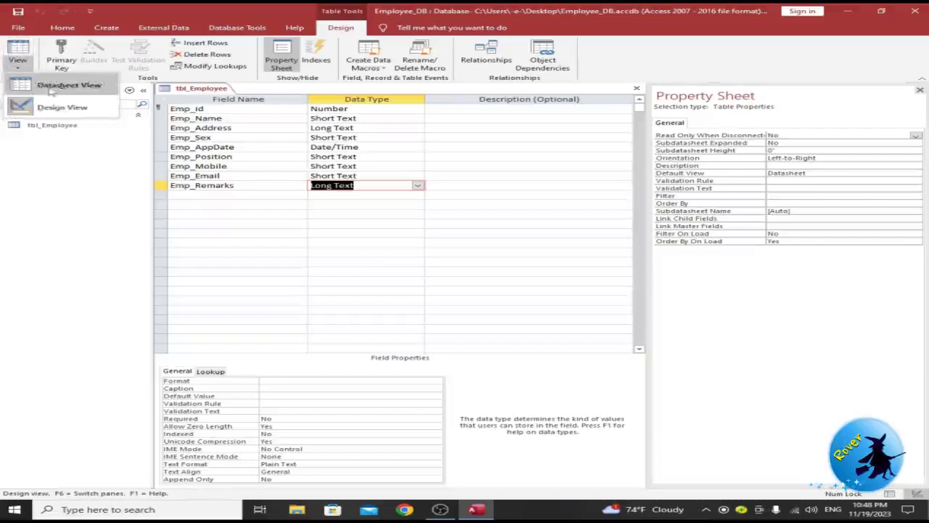
click(50, 88)
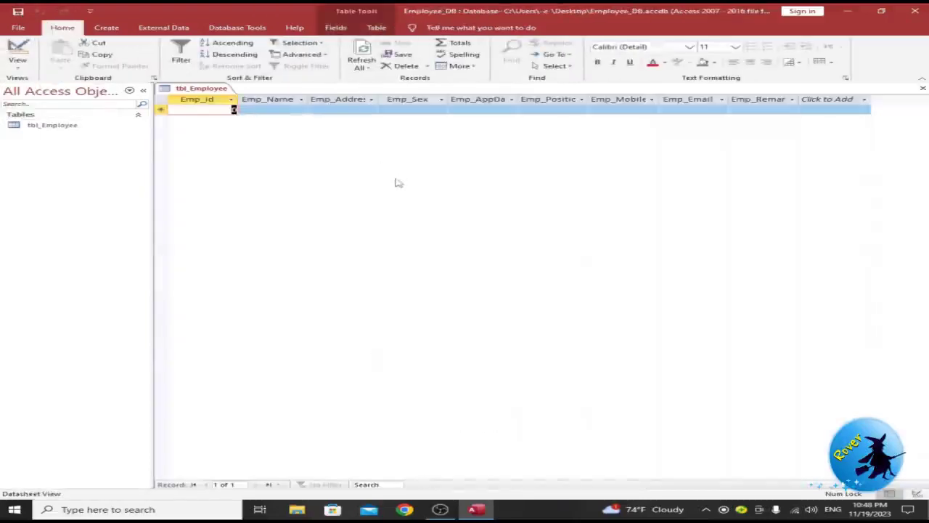
key(ctrl+w)
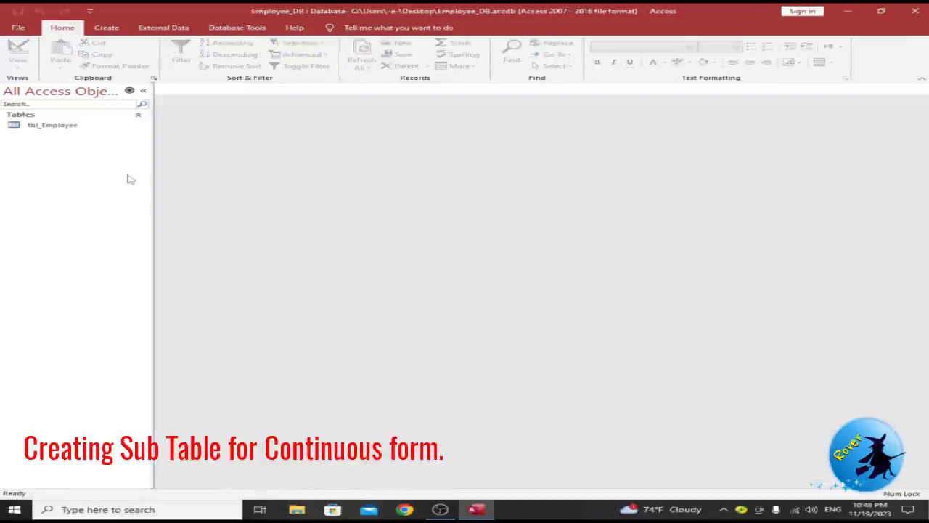
Step: Create a new table, save it as tbl_EmployeeSub, and open its Design View
click(107, 27)
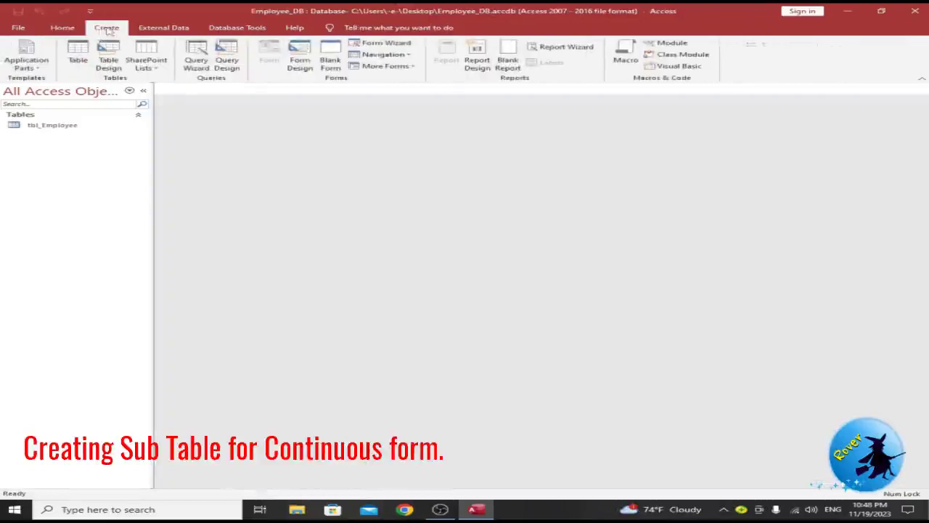
click(78, 54)
key(ctrl+s)
text(tbl)
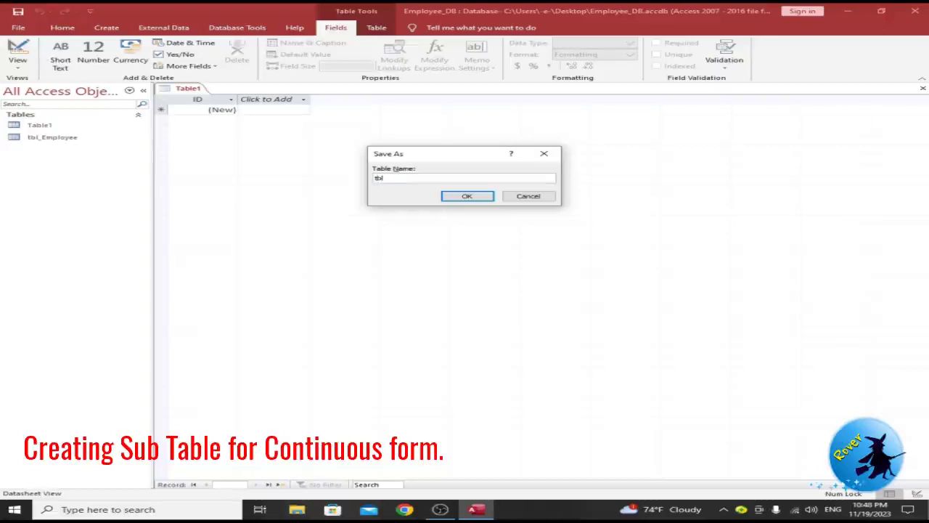
text(_EmployeeSub)
key(Return)
click(18, 52)
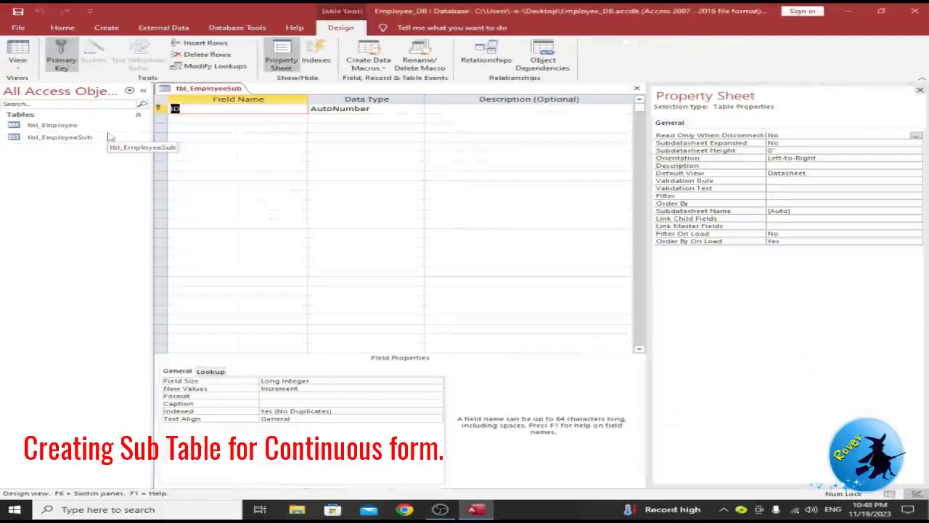
Step: Add Emp_id as a Number field, then Emp_Com_Name and Emp_Positon as Short Text
text(Em)
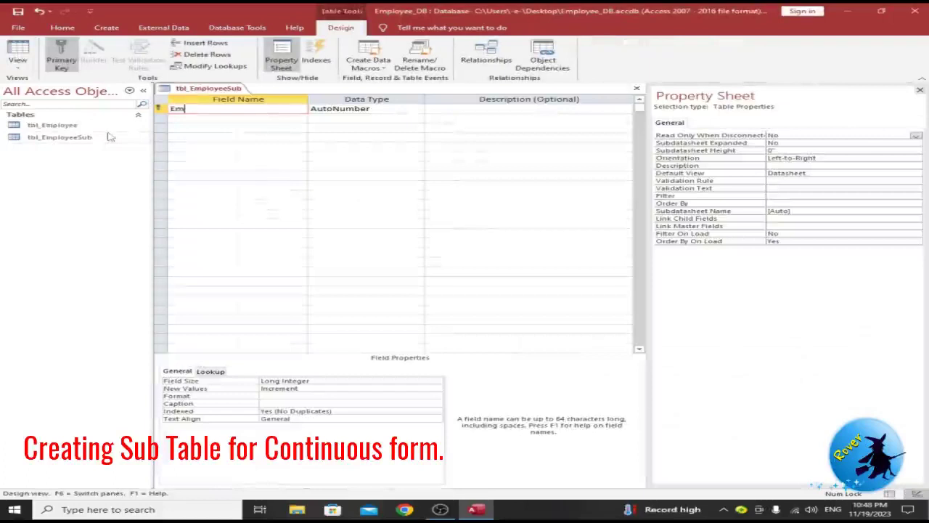
text(p_id)
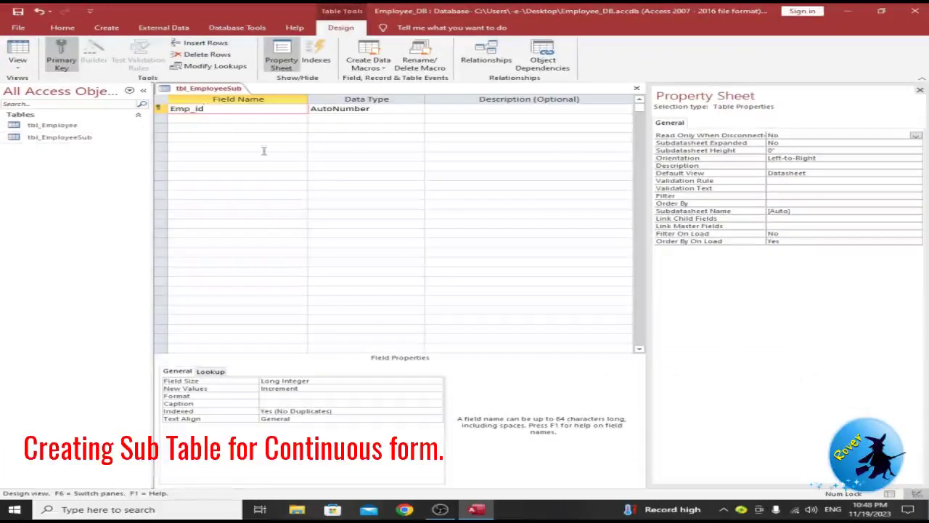
click(386, 113)
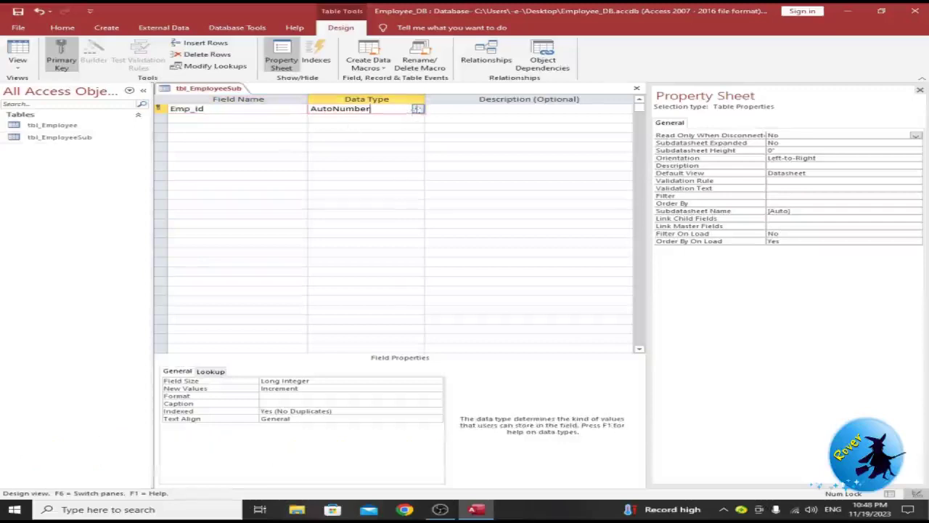
click(417, 109)
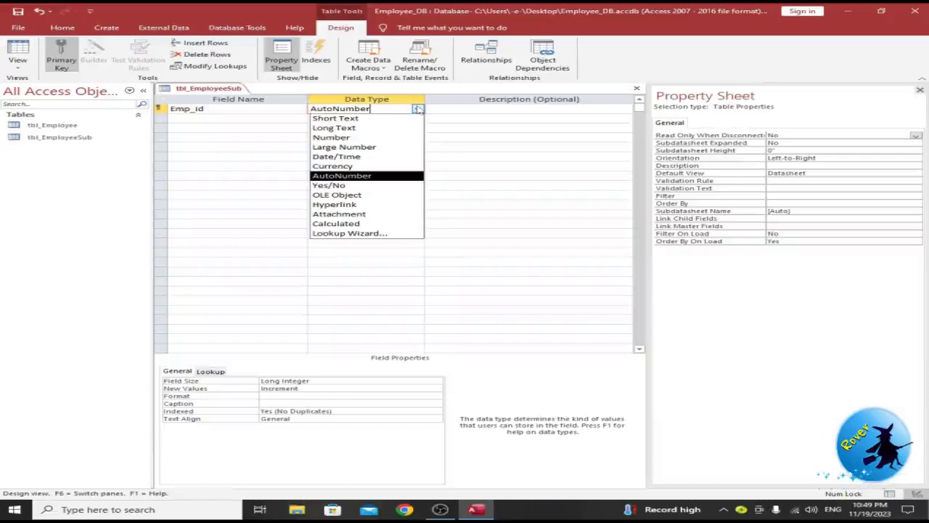
click(368, 137)
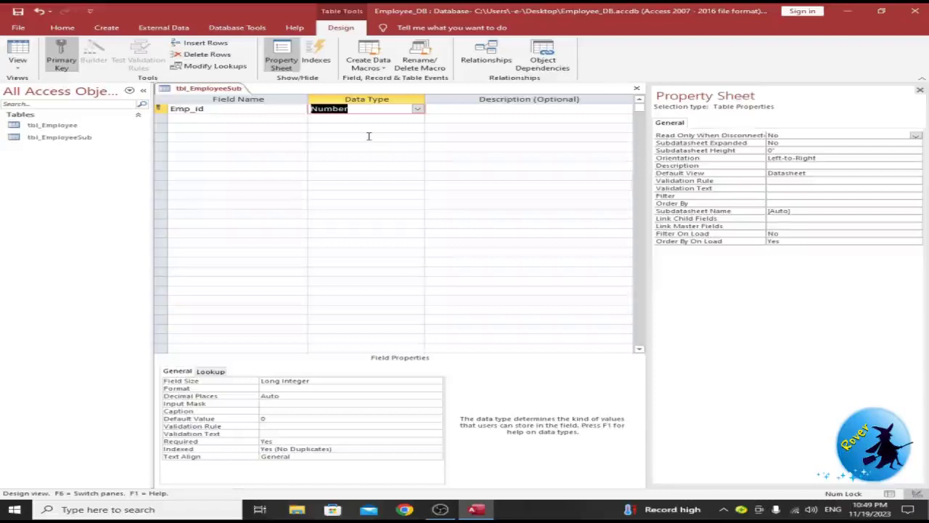
click(241, 110)
click(235, 117)
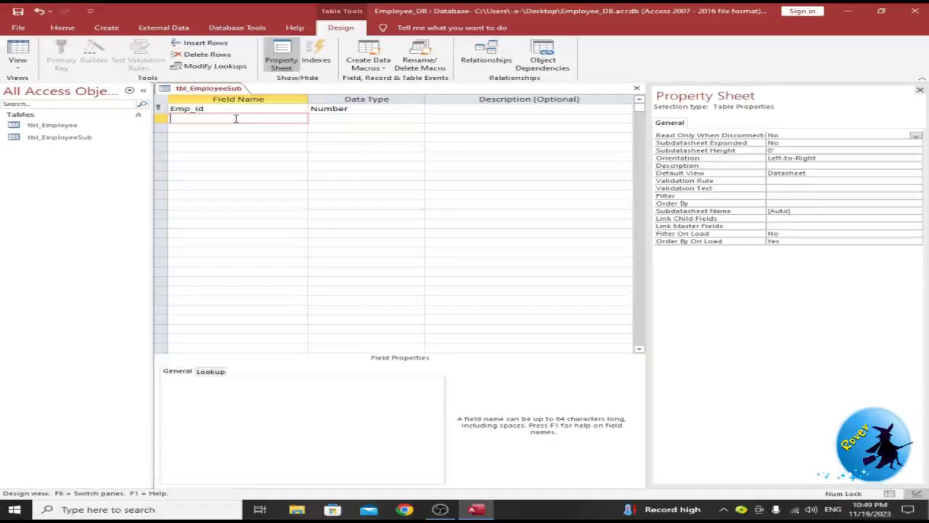
text(Emp_Com)
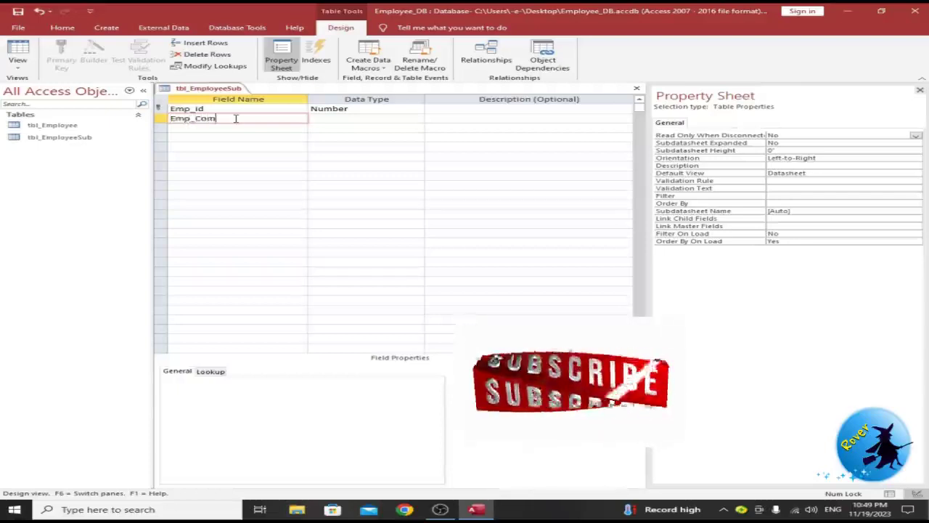
text(_Name)
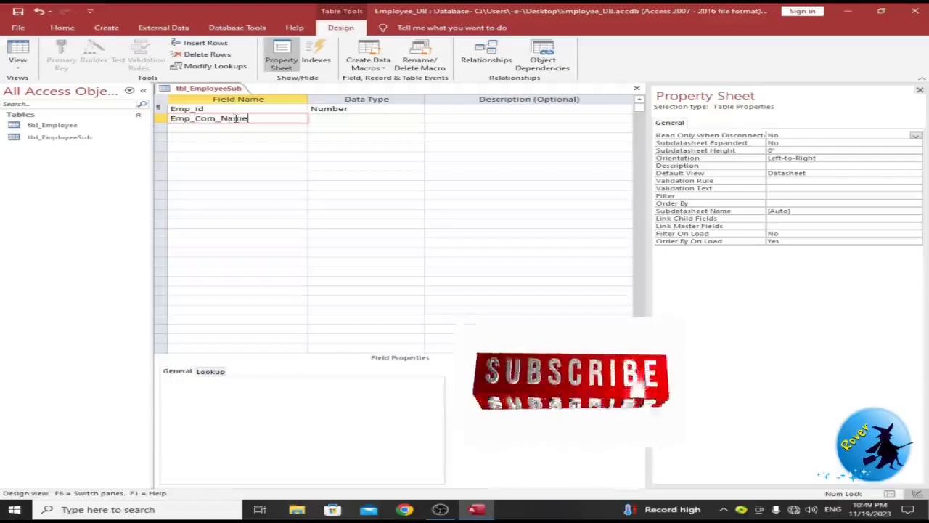
key(Tab)
key(Tab)
key(Tab)
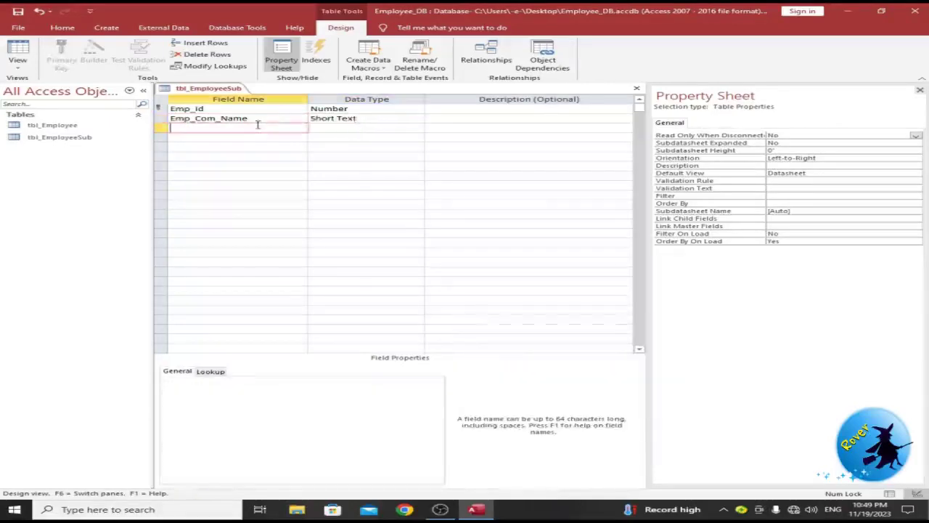
text(Emp_Positon)
key(Tab)
Step: Add Emp_Service as a Number field and save the tbl_EmployeeSub design
click(209, 139)
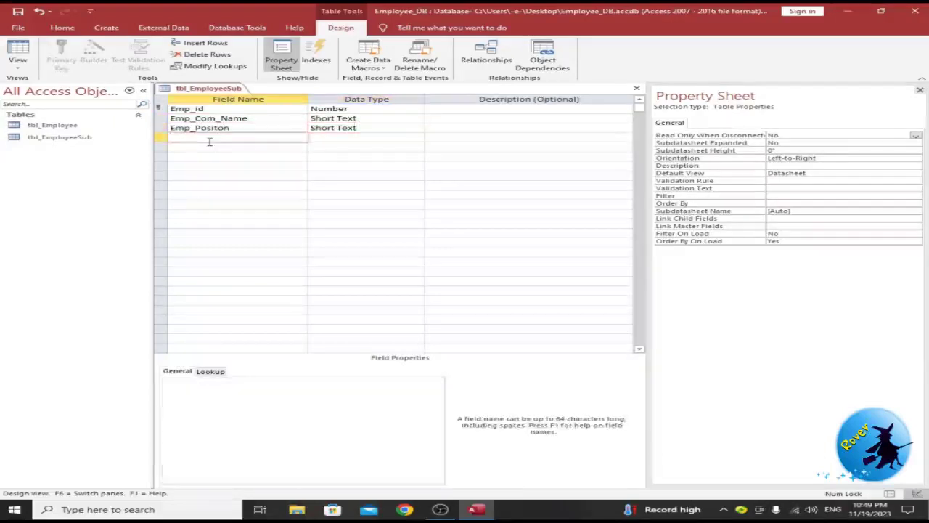
text(Emp_Service)
click(346, 138)
click(418, 137)
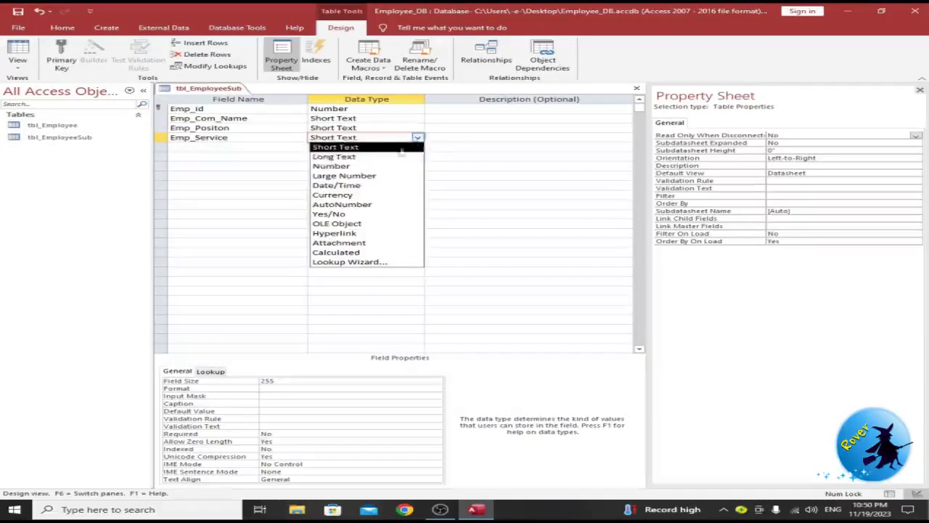
click(363, 166)
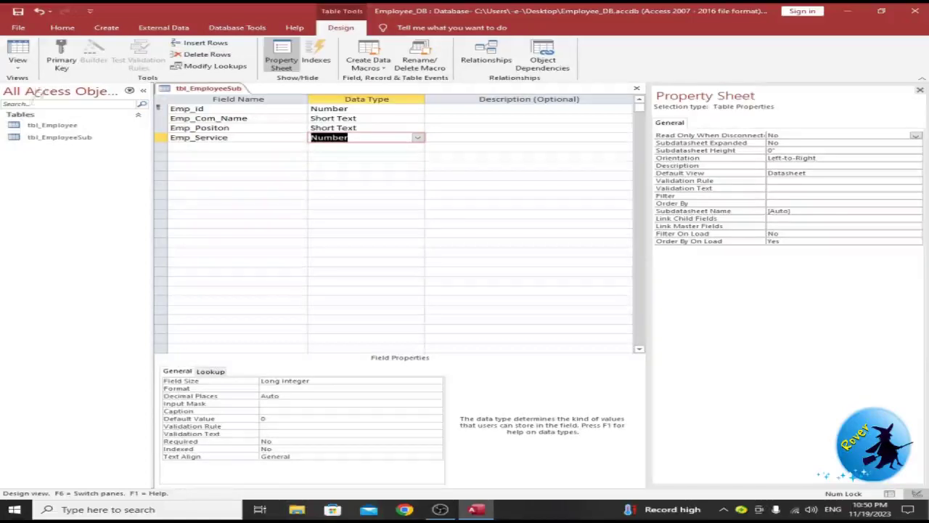
click(156, 106)
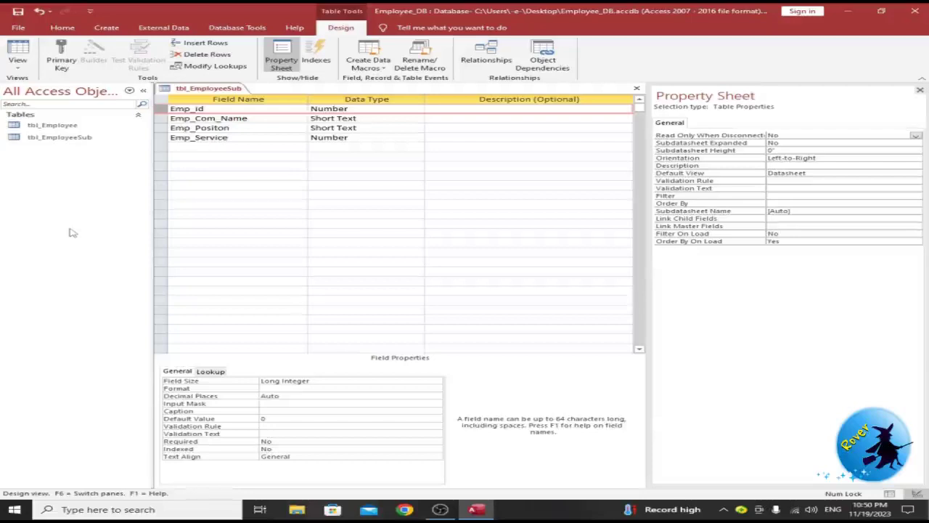
click(18, 10)
Step: View the empty tbl_EmployeeSub datasheet, then close the table from its tab menu
click(16, 51)
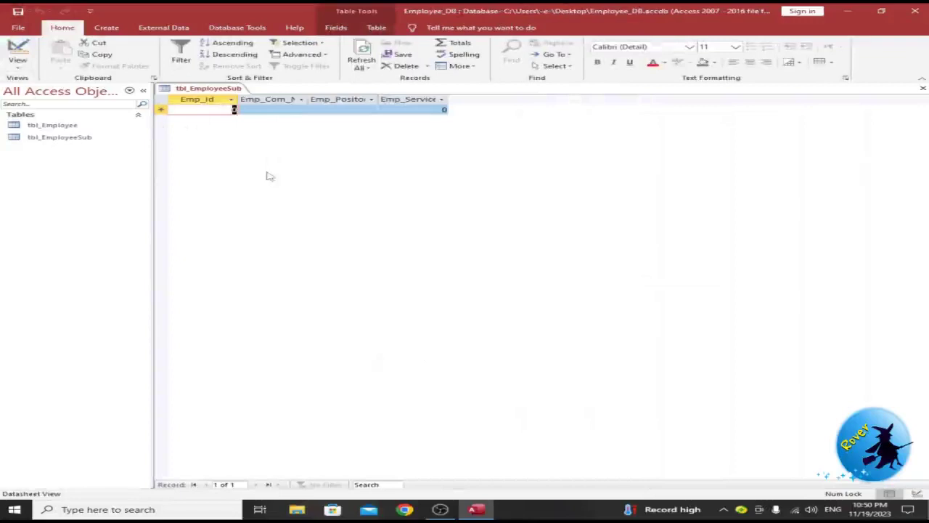
right_click(208, 91)
click(225, 114)
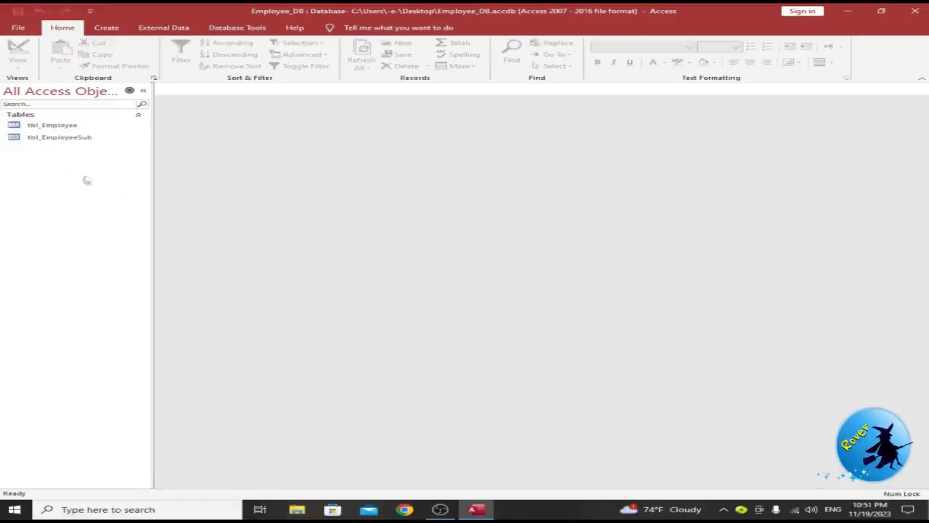
Step: Open Database Tools > Relationships, add tbl_Employee and tbl_EmployeeSub, and move tbl_EmployeeSub aside
click(164, 29)
click(104, 29)
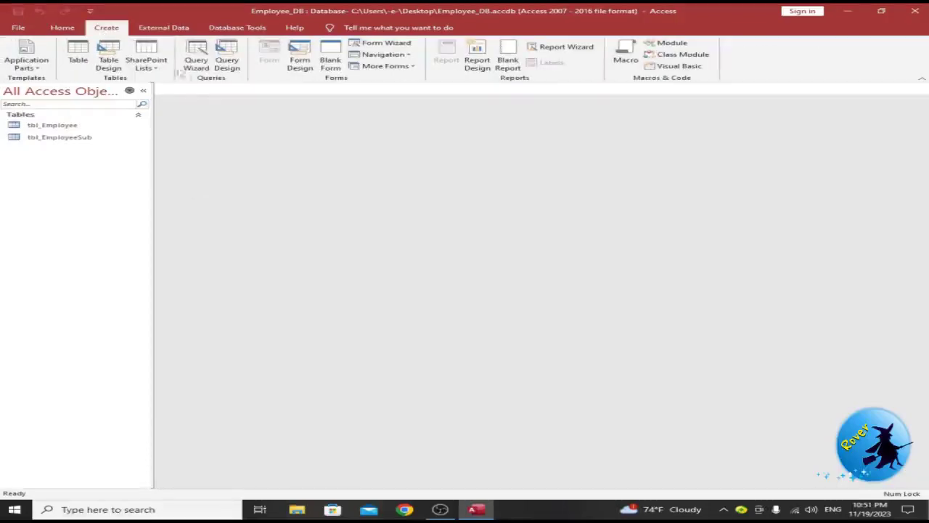
click(228, 29)
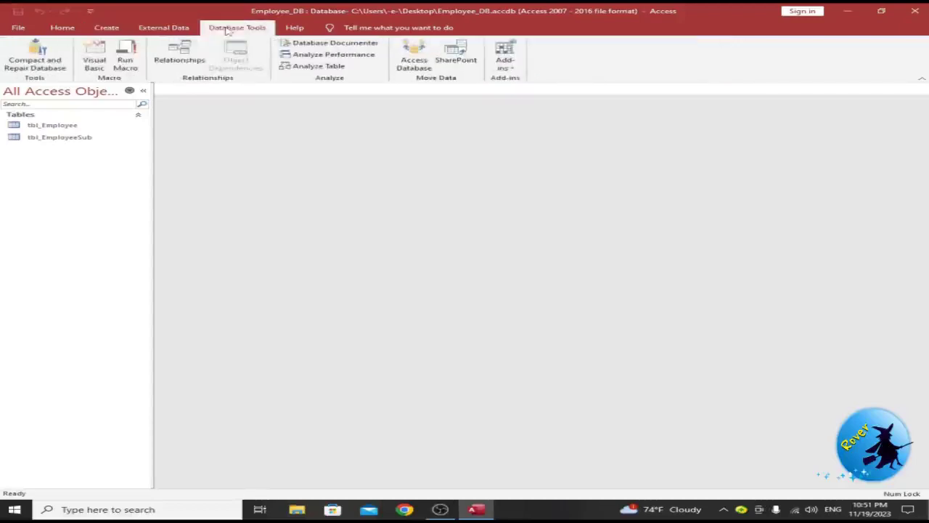
click(180, 52)
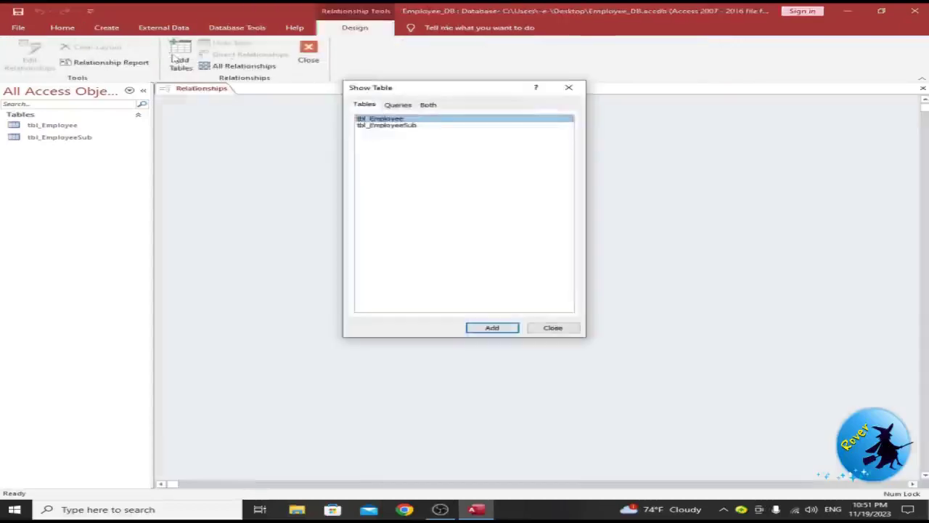
shift+click(404, 126)
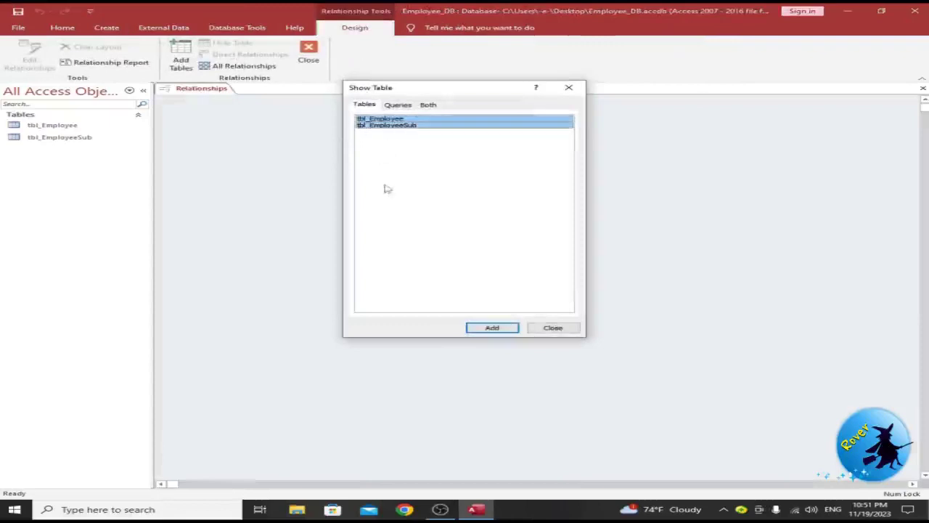
click(479, 328)
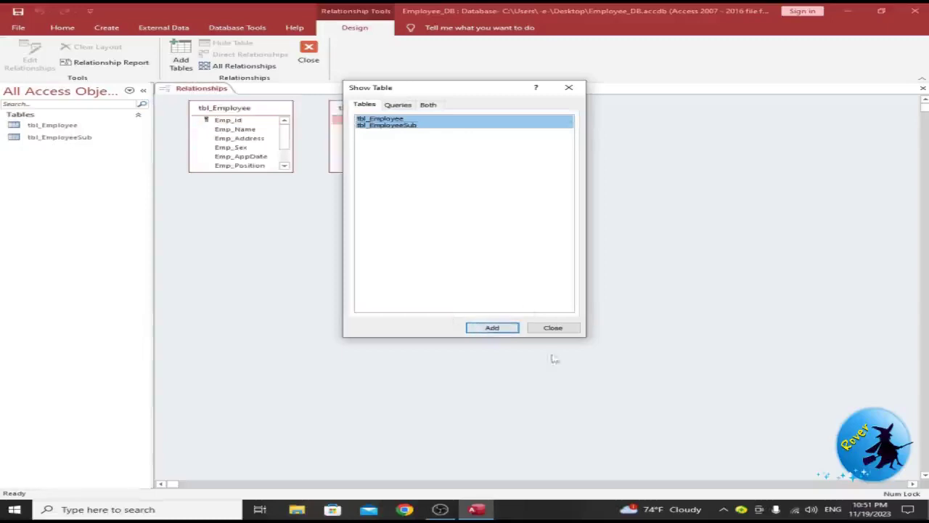
click(553, 328)
drag(373, 111, 498, 155)
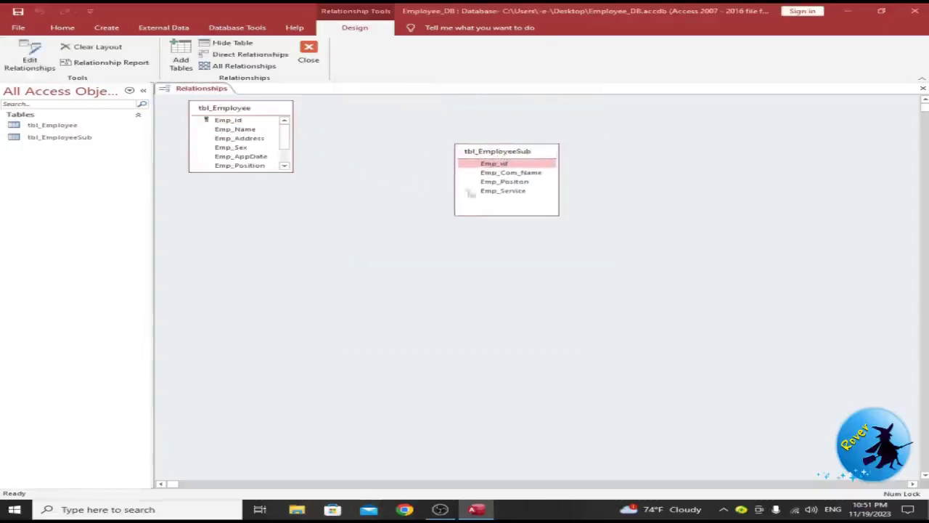
Step: Link Emp_id between the tables, enforcing referential integrity with cascading updates and deletes
click(230, 121)
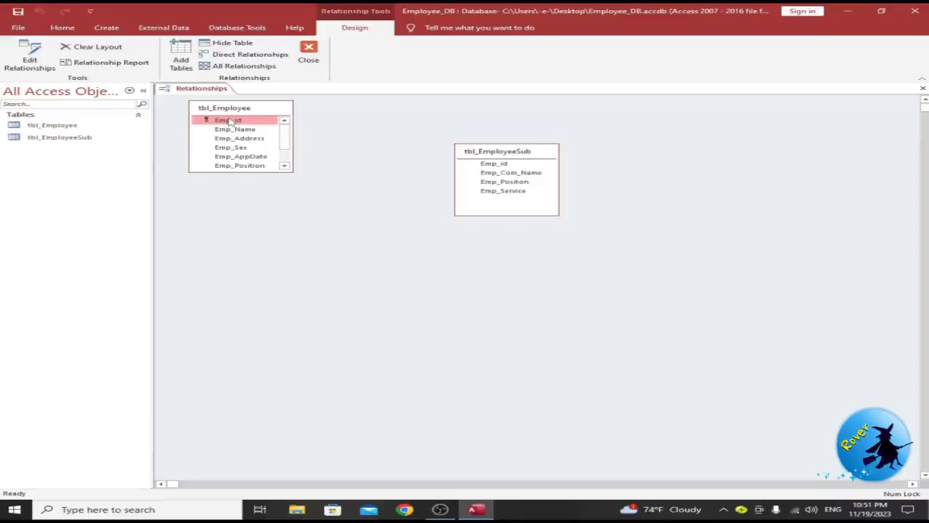
drag(230, 120, 490, 169)
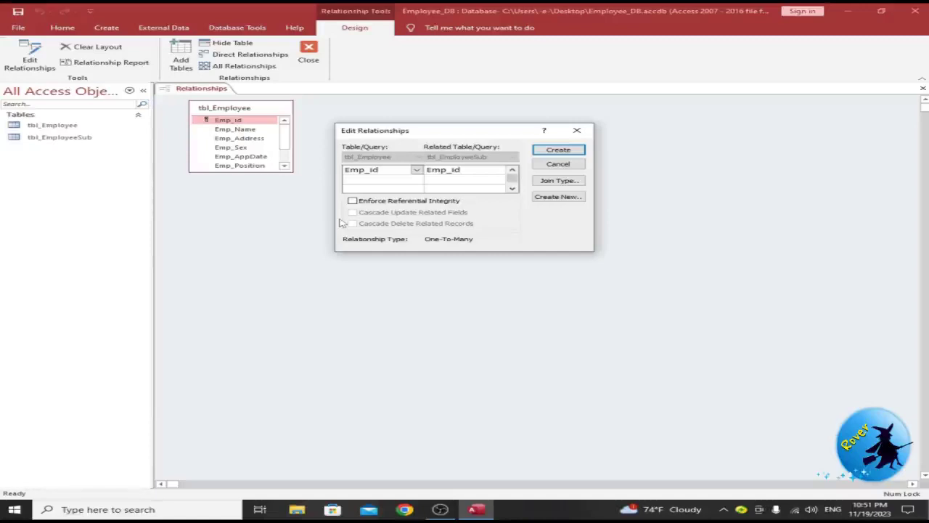
drag(406, 132, 354, 249)
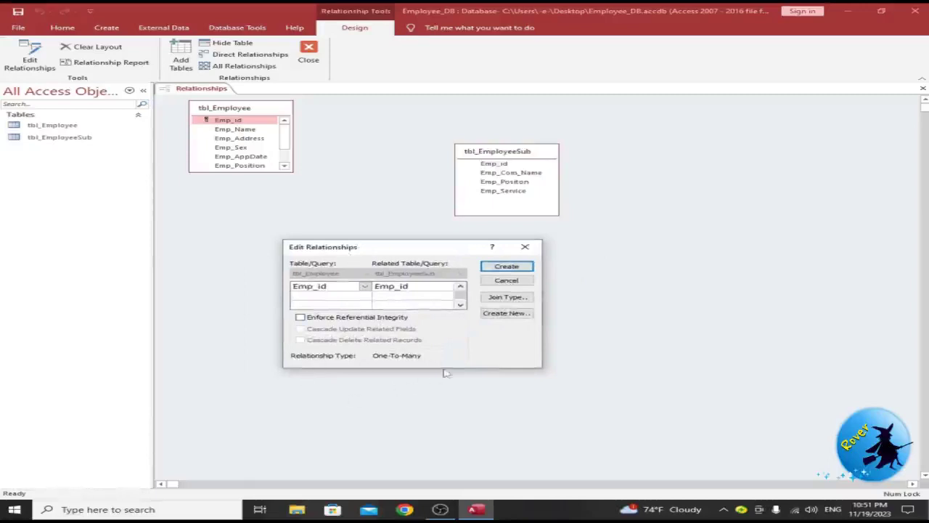
click(301, 318)
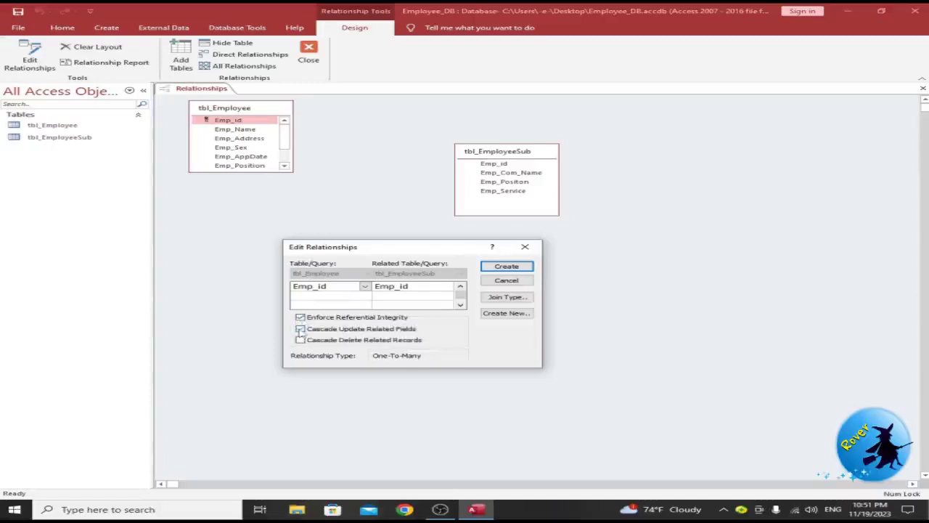
click(300, 340)
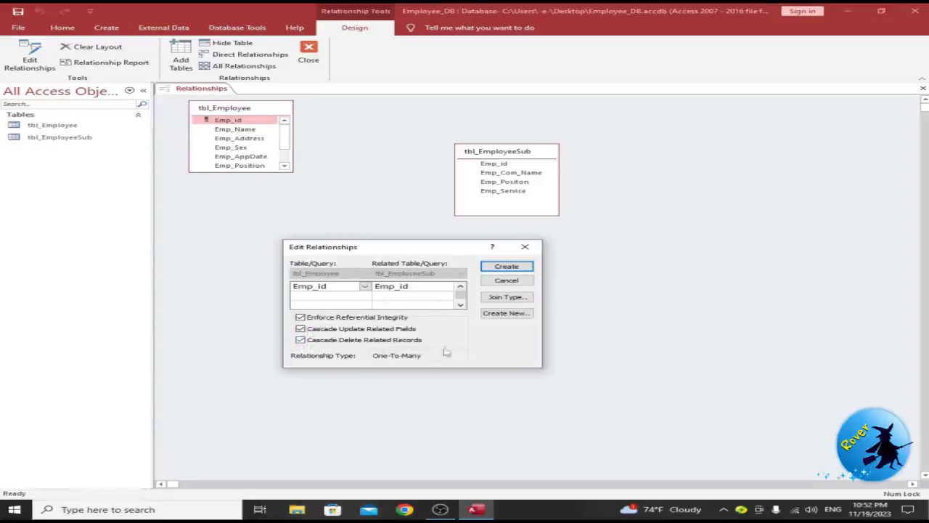
click(506, 266)
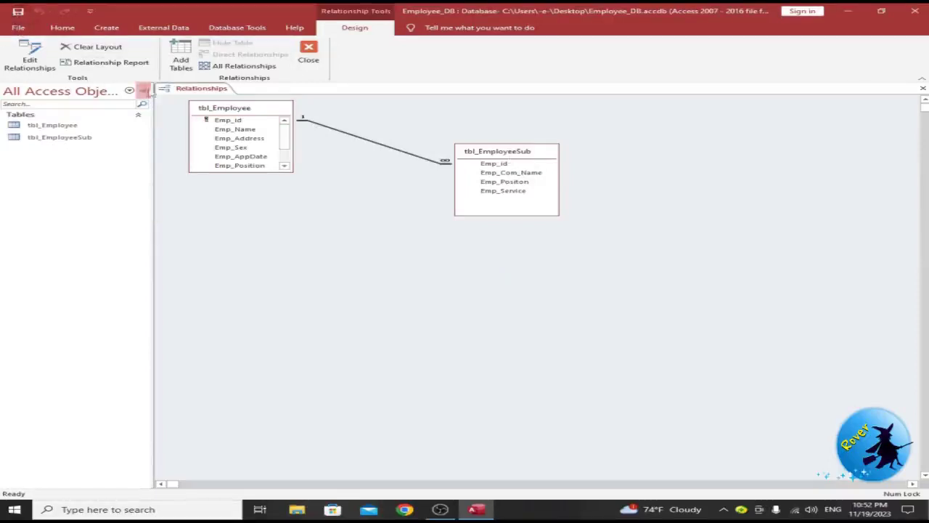
Step: Close the Relationships window from its tab menu
right_click(179, 88)
right_click(179, 88)
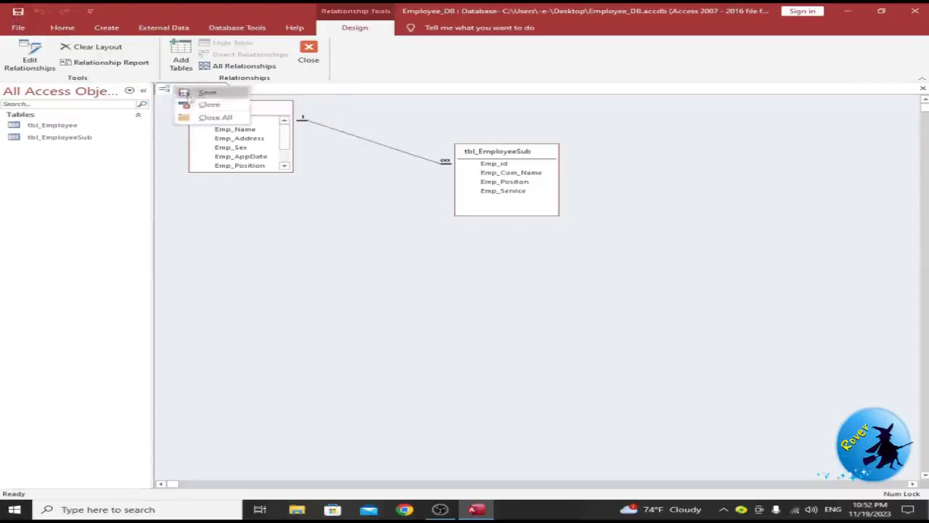
click(211, 106)
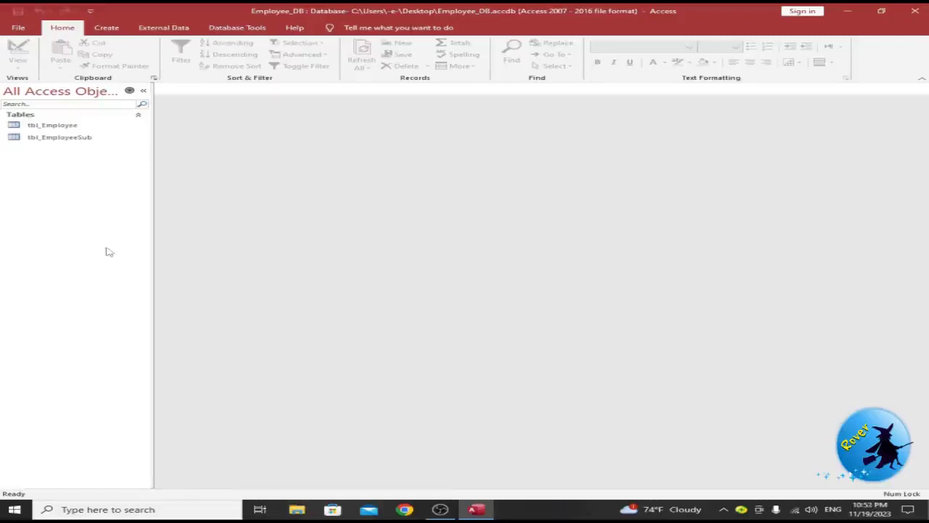
Step: Create a blank form, save it as FrmMain, and switch it to Design View
click(106, 29)
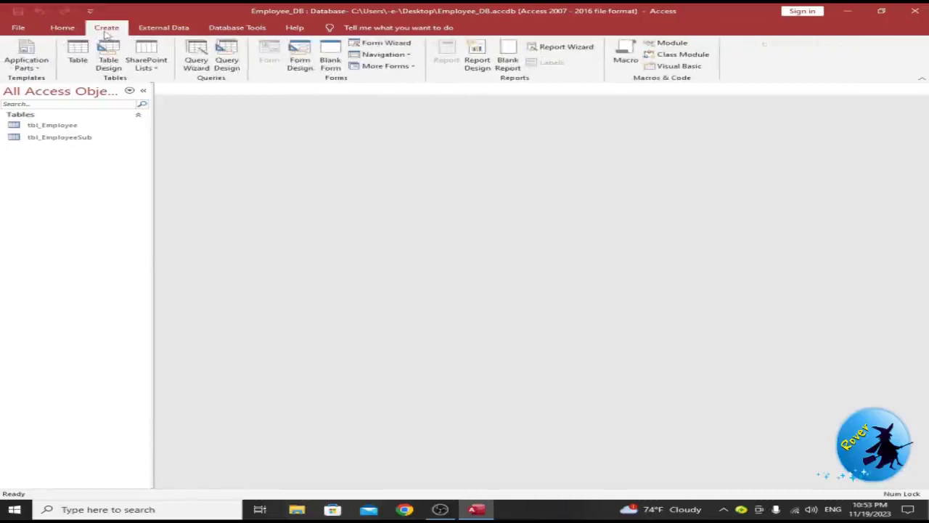
click(331, 61)
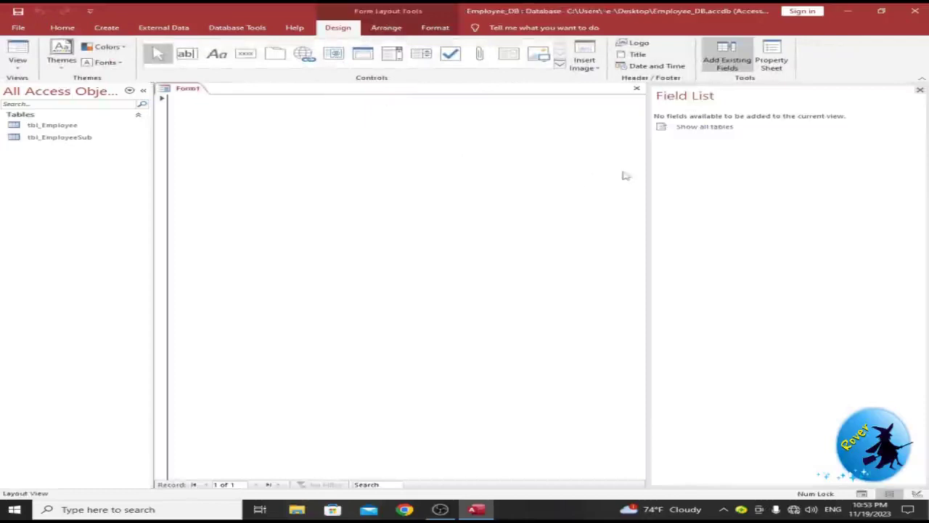
key(ctrl+s)
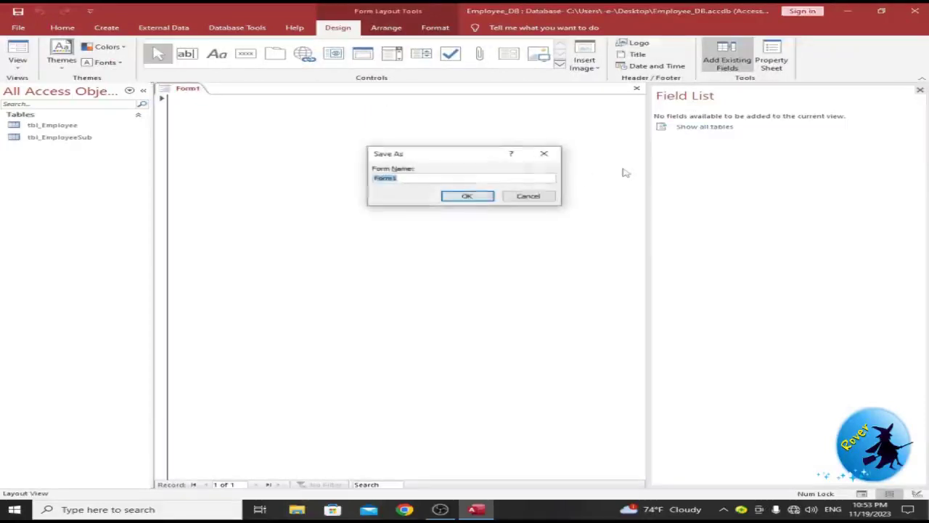
text(FrmMain)
key(Return)
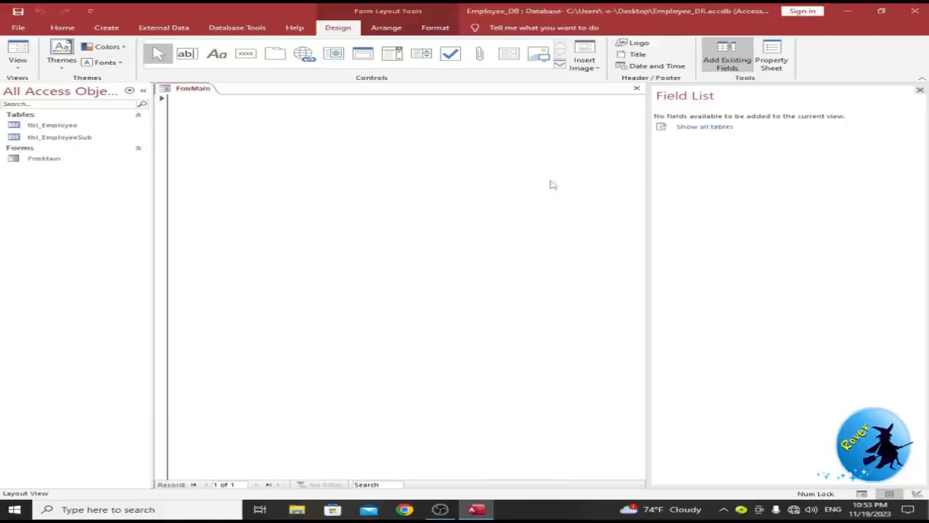
right_click(551, 181)
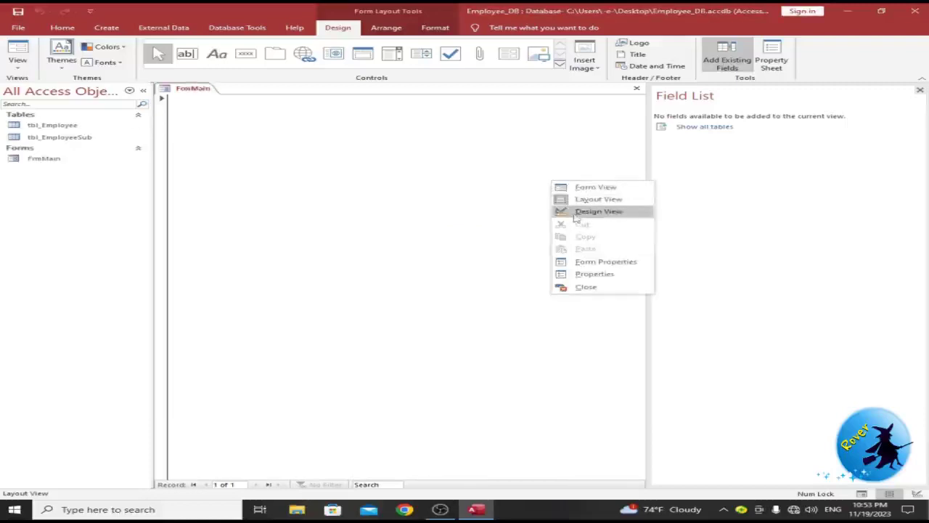
click(574, 212)
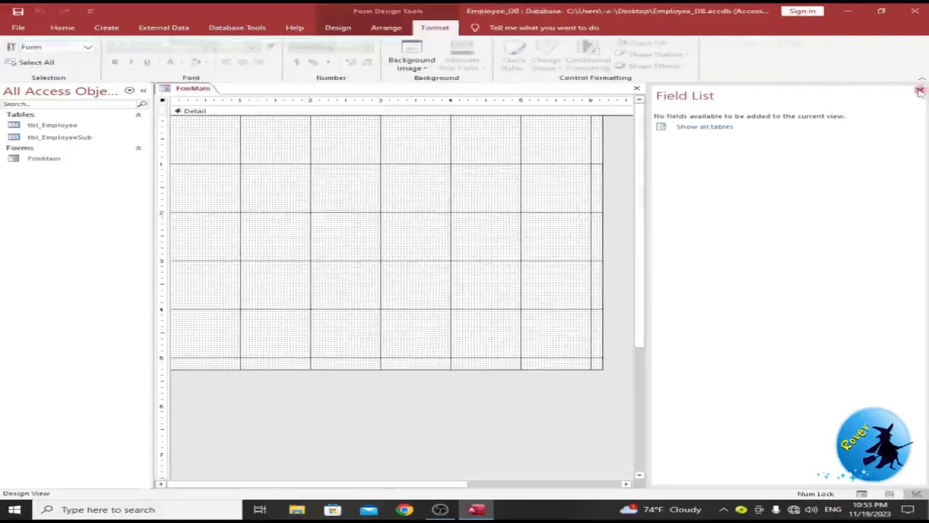
Step: Close the Field List, add Form Header/Footer sections, and make the header taller
click(919, 91)
right_click(287, 164)
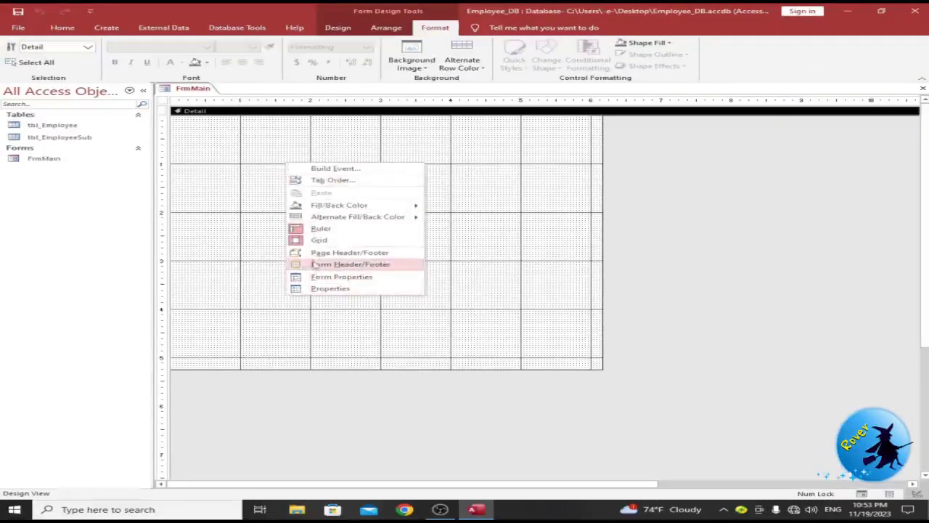
click(327, 267)
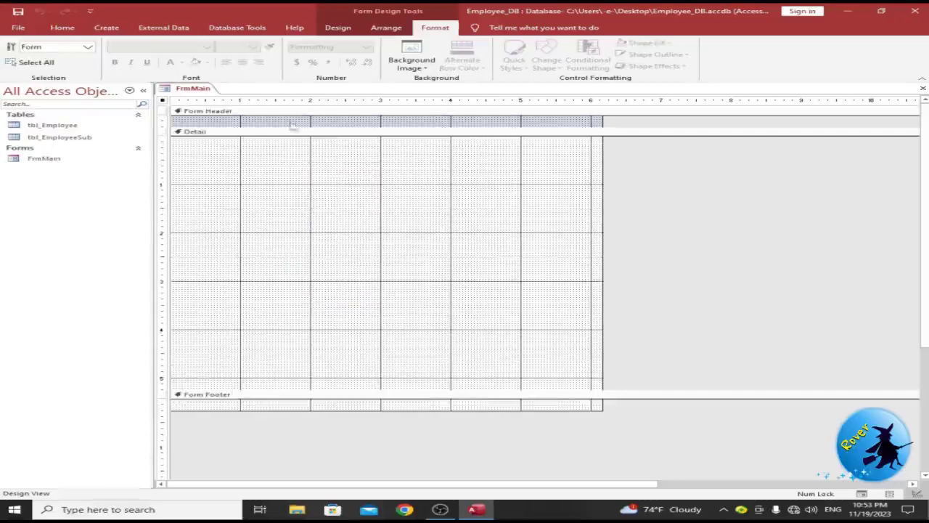
drag(290, 124, 305, 150)
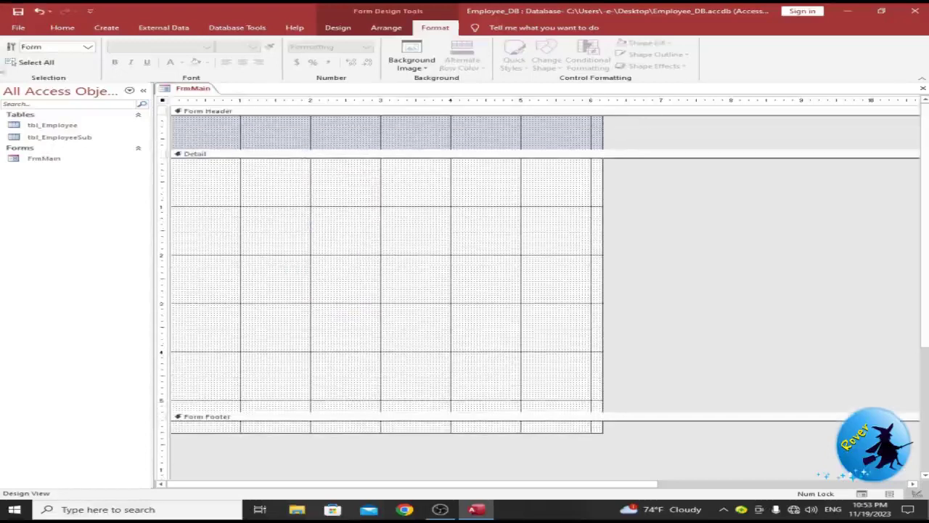
click(63, 27)
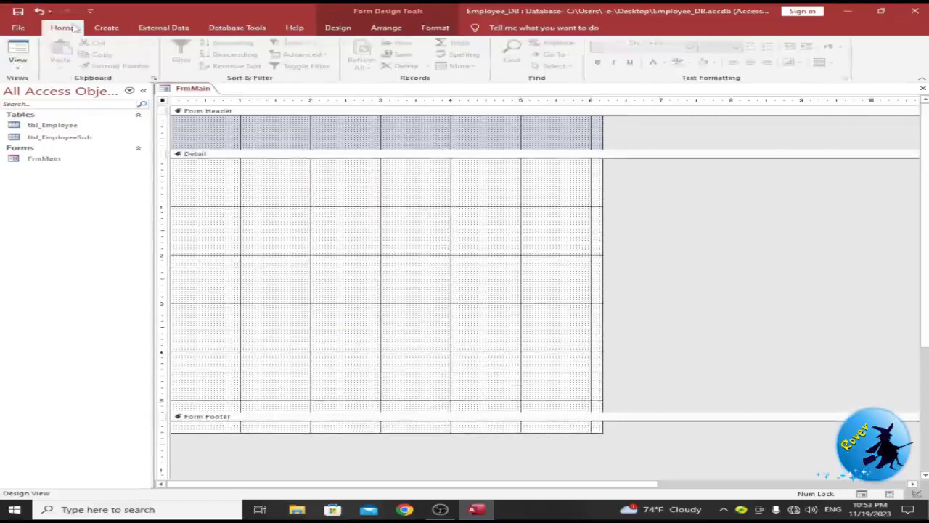
click(351, 30)
click(216, 54)
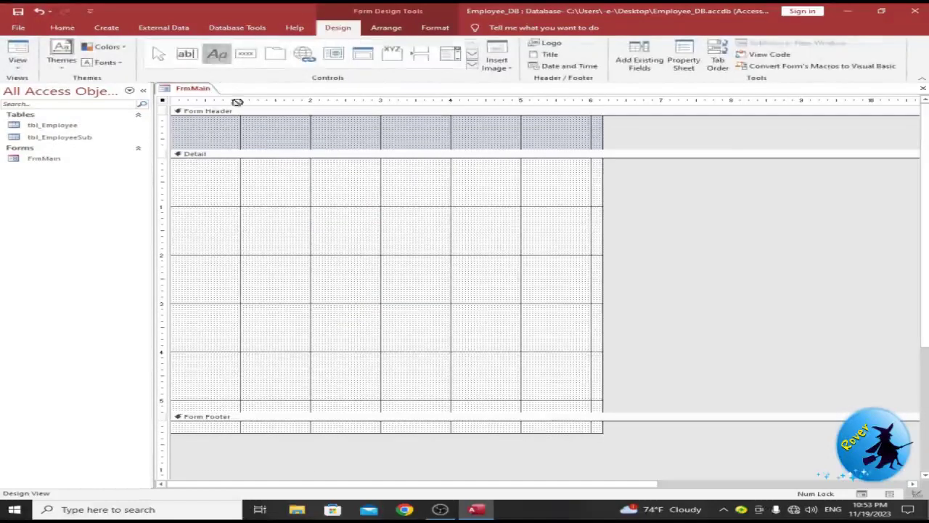
Step: Add an 'Employee Database' header label in a dark bold font, widened to show the full title
click(294, 127)
text(Employee)
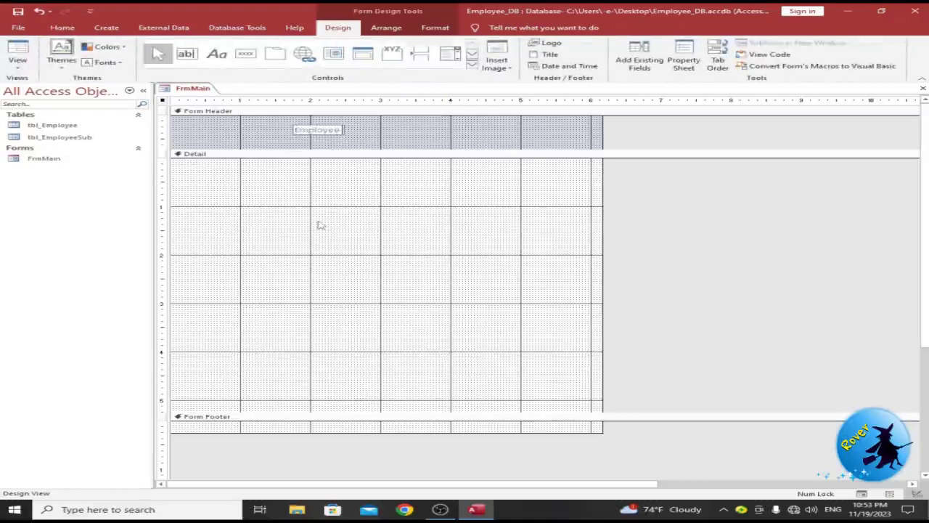
text( Database)
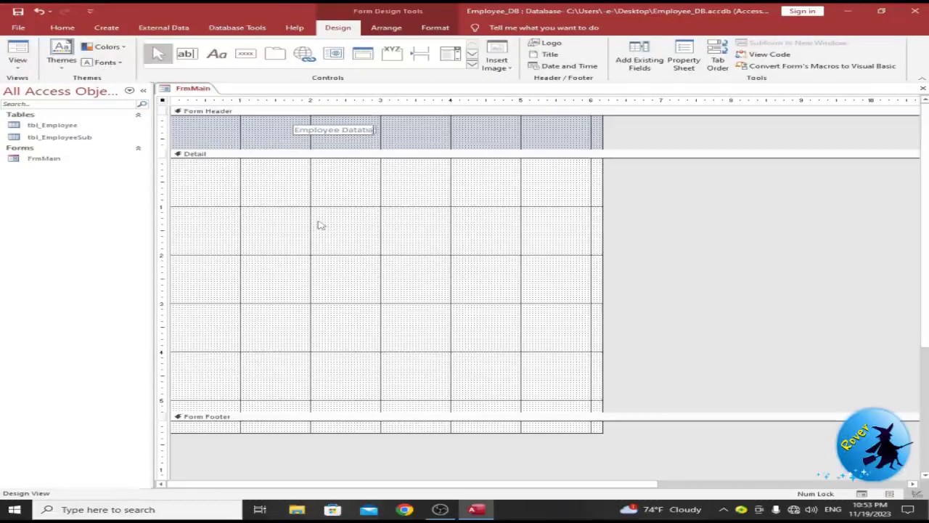
click(370, 132)
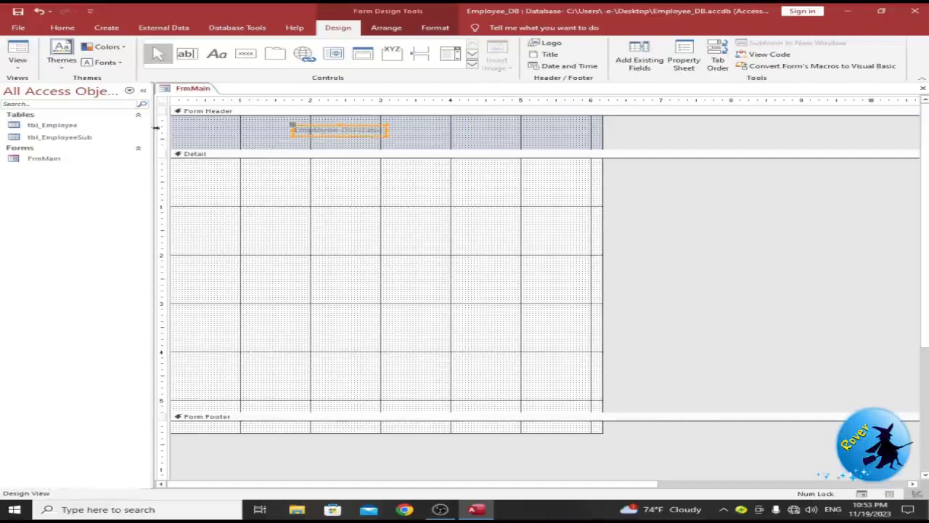
click(62, 28)
click(666, 65)
click(702, 192)
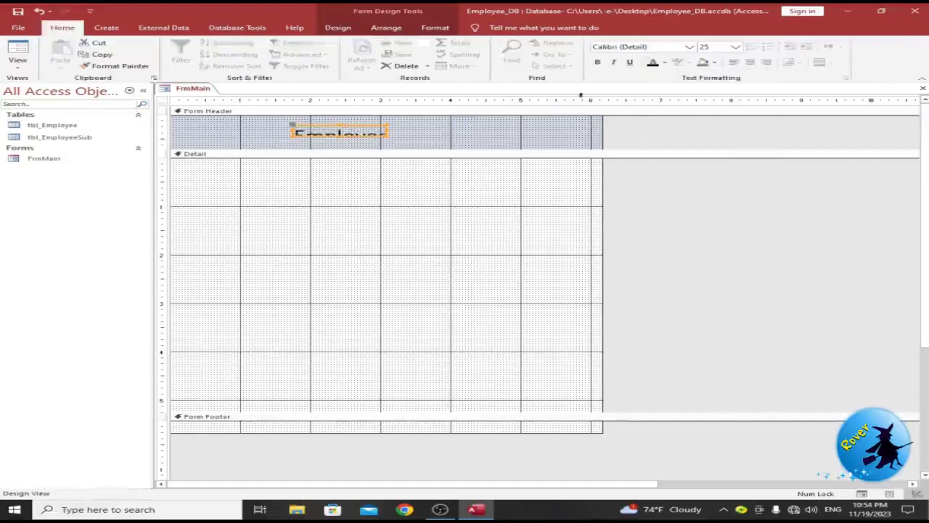
drag(387, 133, 516, 142)
click(597, 62)
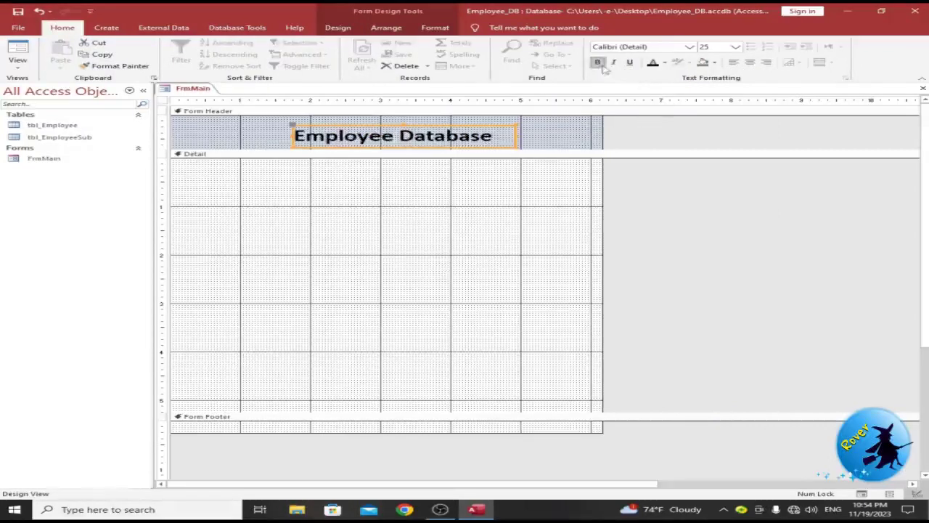
drag(298, 135, 294, 134)
click(347, 198)
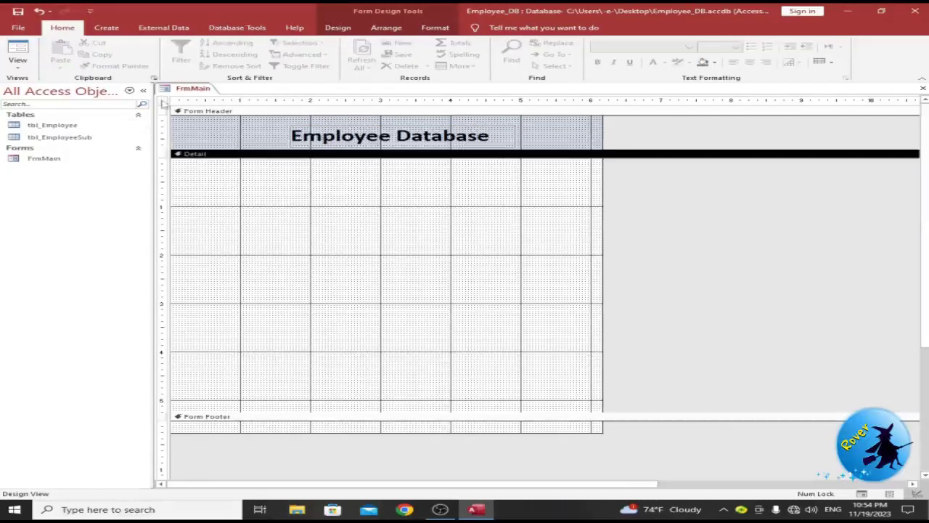
click(164, 102)
Step: Bind the form to tbl_Employee through the Record Source in its property sheet
right_click(164, 102)
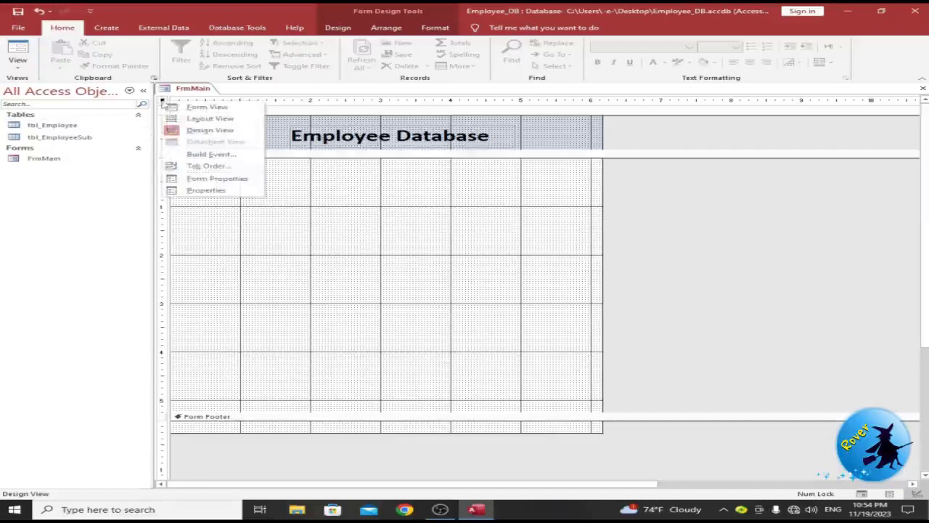
click(182, 191)
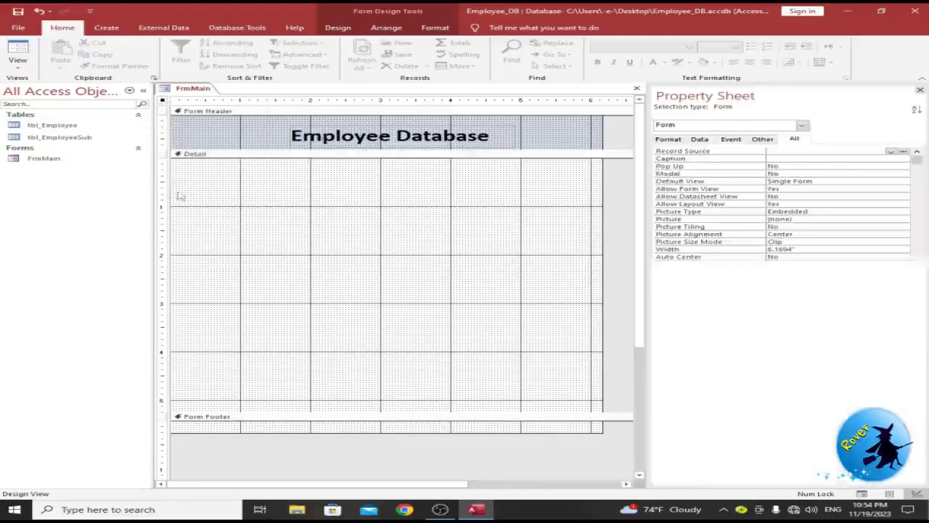
click(892, 153)
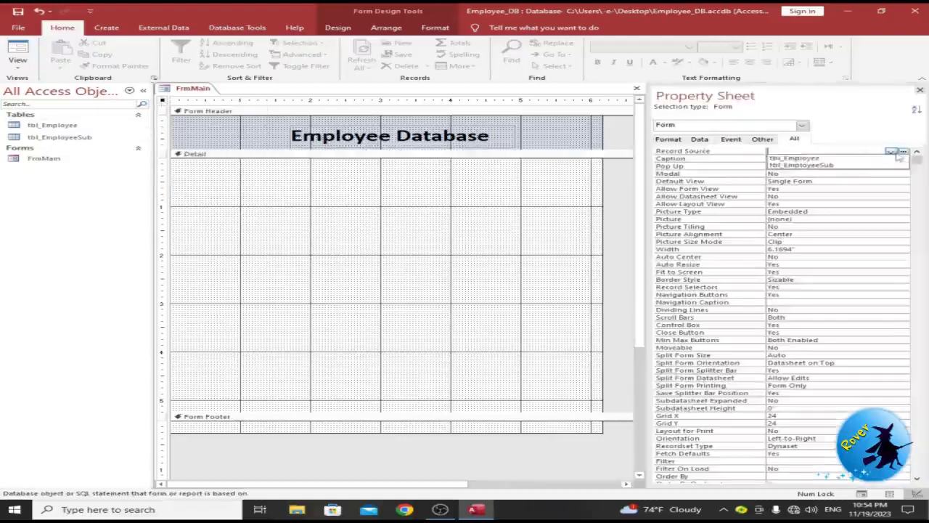
click(835, 157)
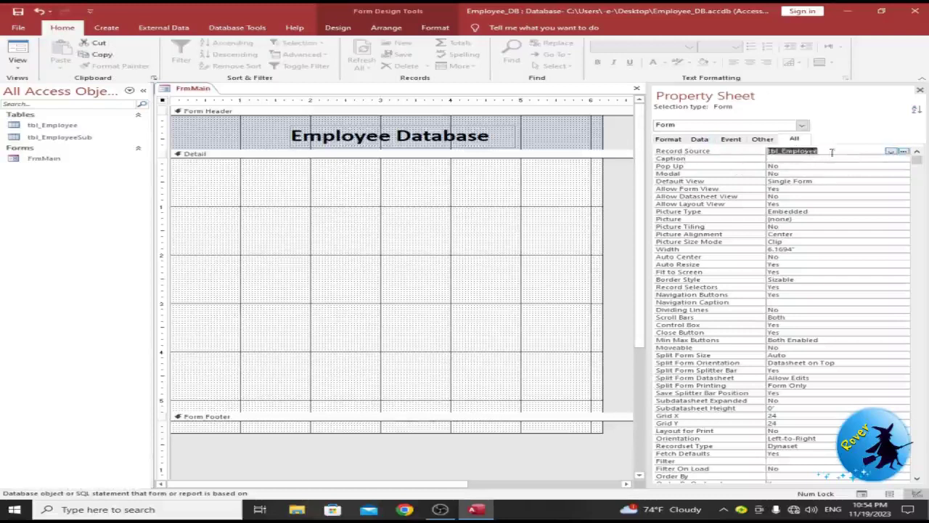
click(322, 201)
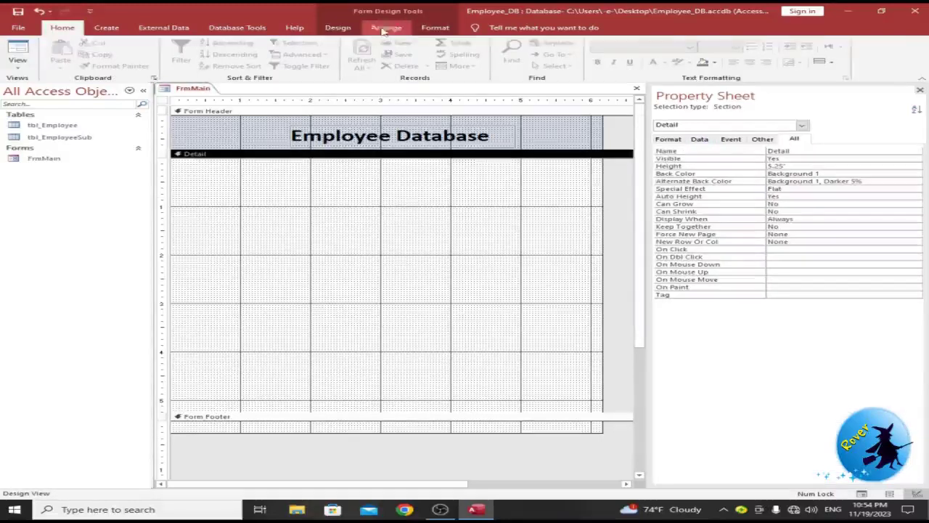
click(338, 28)
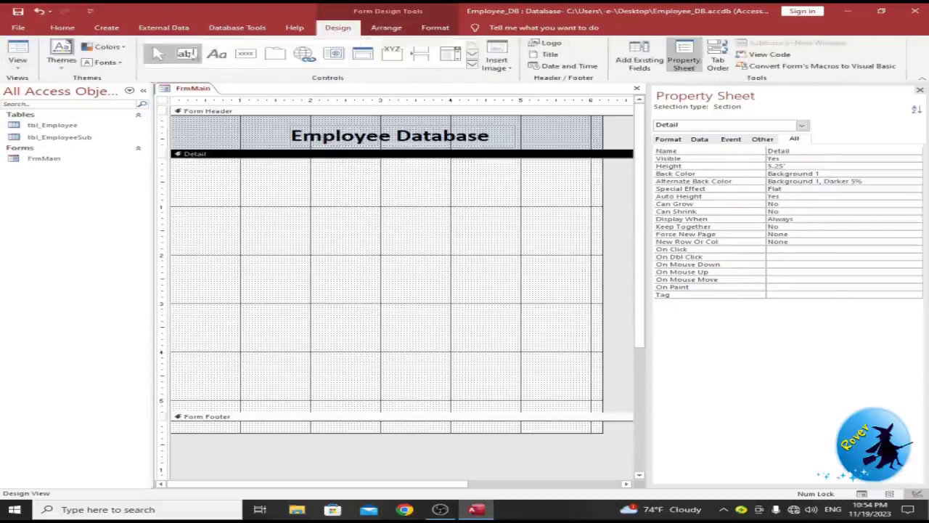
Step: Place and widen an unbound text box in Detail, then duplicate it with its label into a stack
click(186, 53)
click(284, 176)
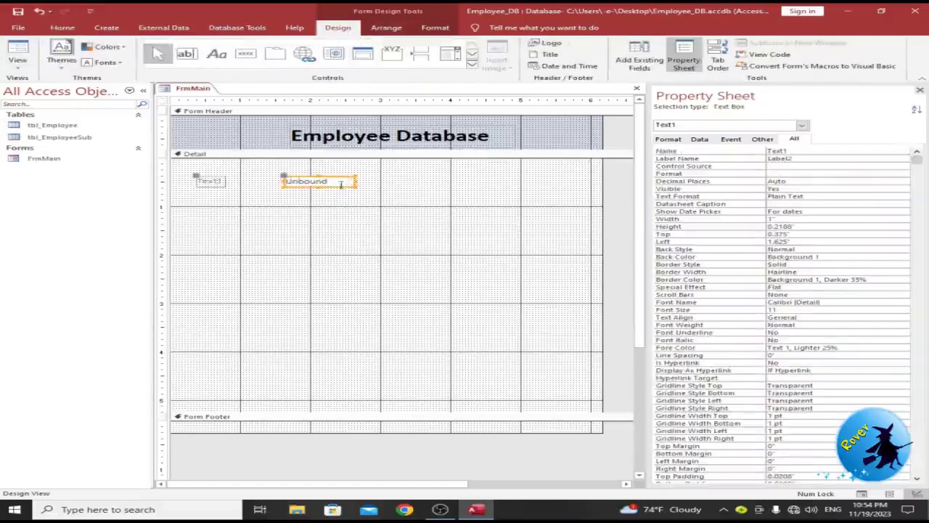
drag(356, 188, 434, 193)
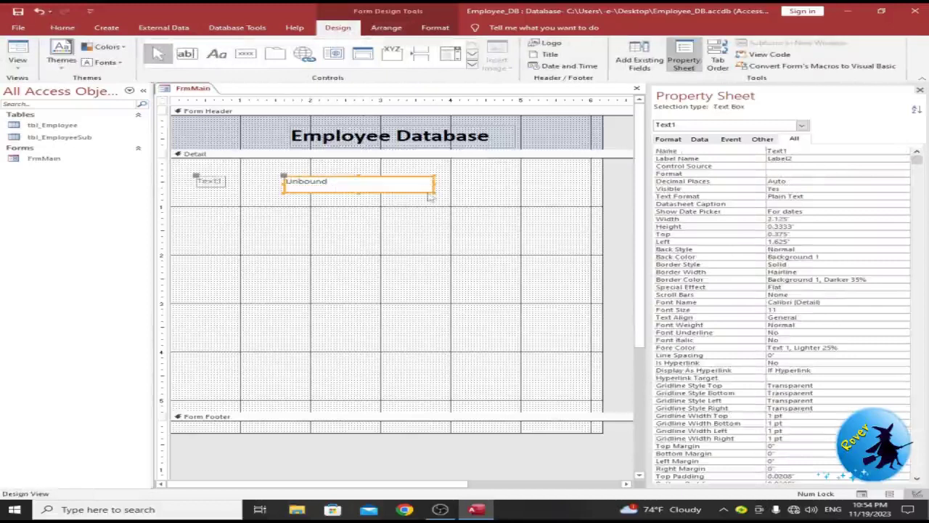
drag(432, 193, 452, 194)
click(305, 215)
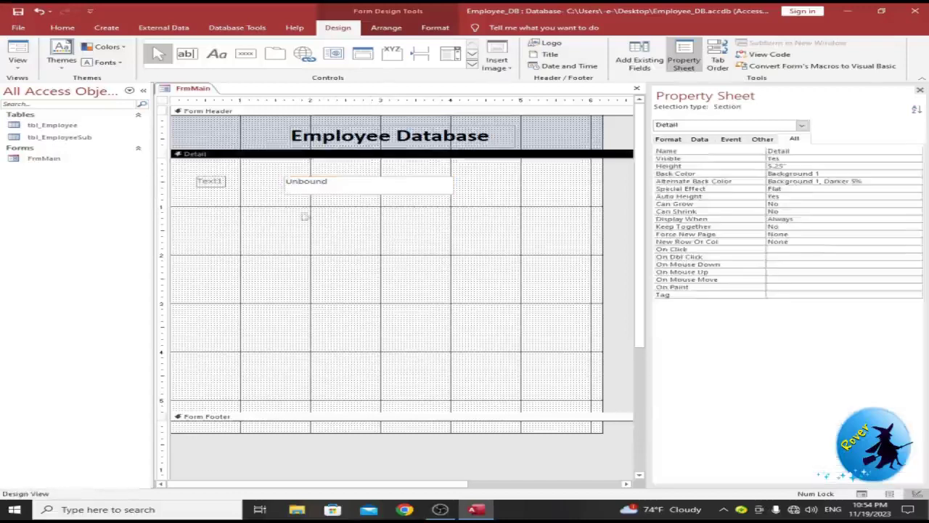
drag(501, 210, 190, 169)
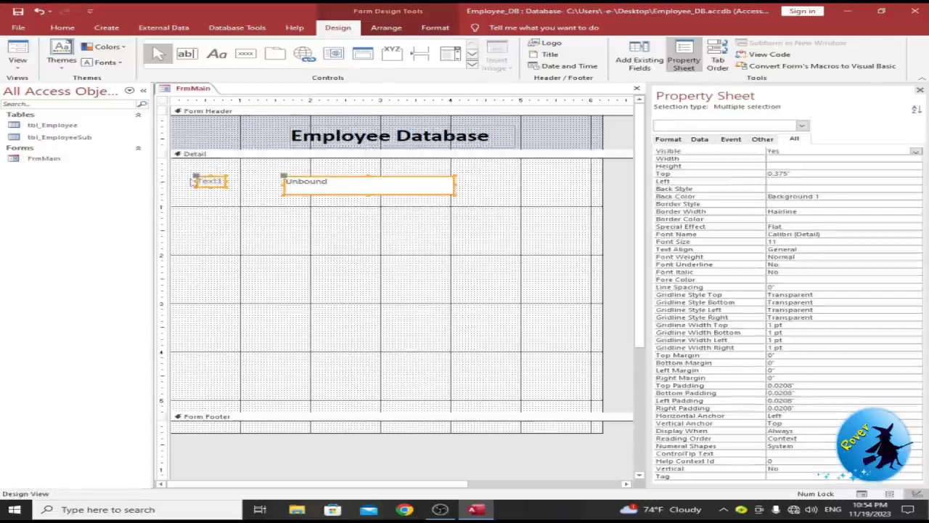
key(ctrl+v)
key(ctrl+v)
key(ctrl+v)
key(ctrl+v)
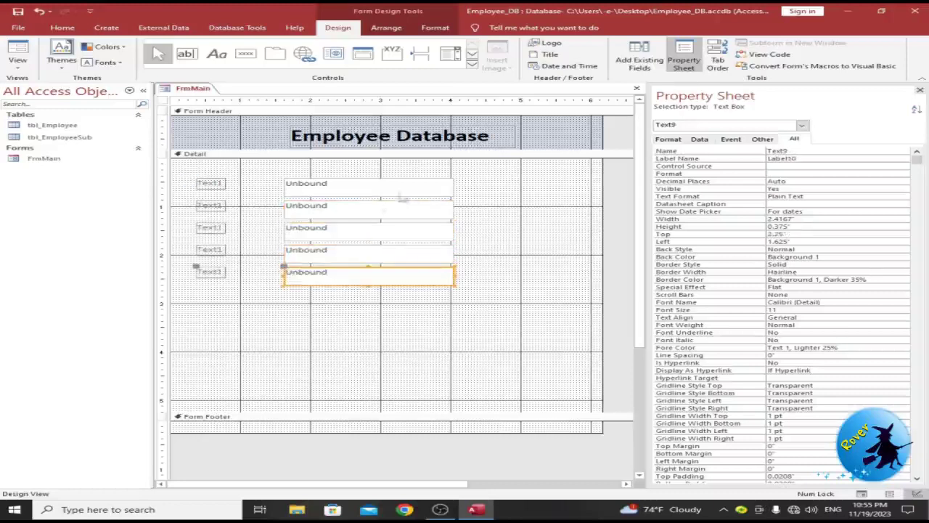
click(310, 186)
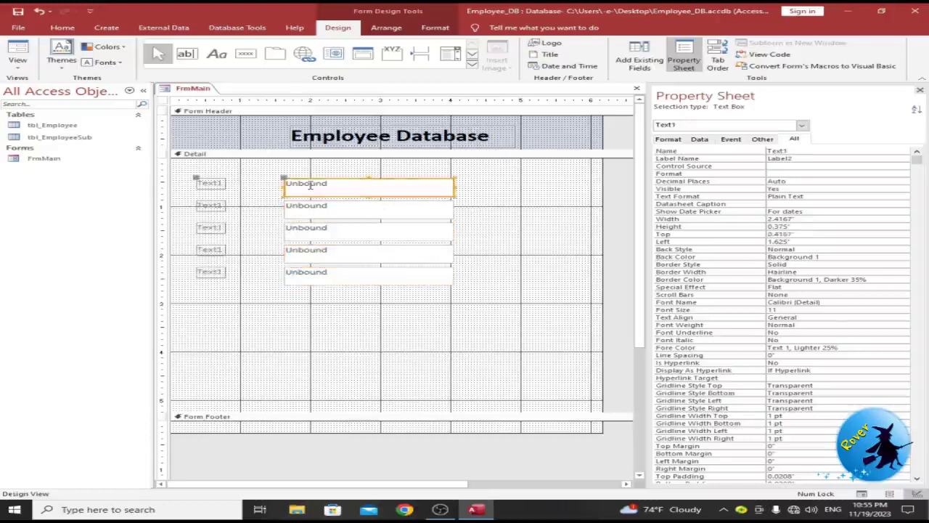
Step: Bind the first text box to Emp_id and label it 'Employee ID'
click(501, 186)
click(398, 185)
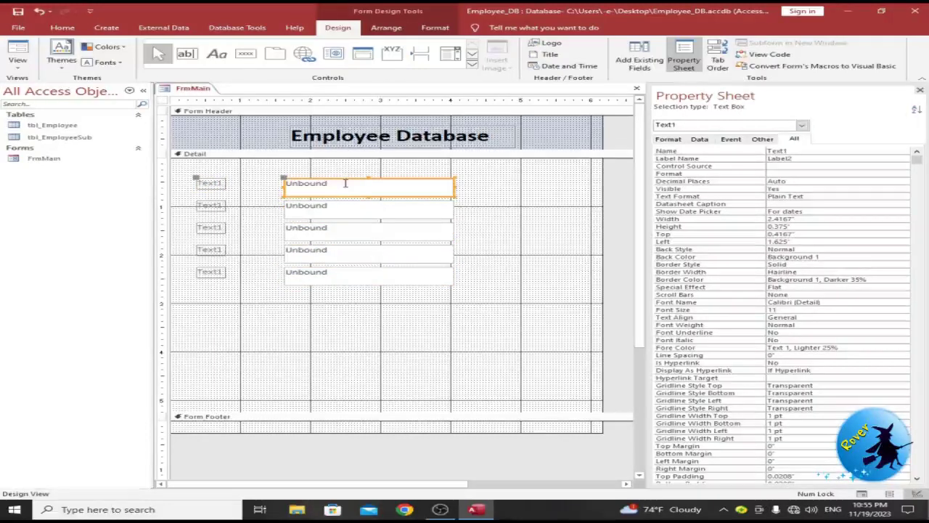
click(699, 139)
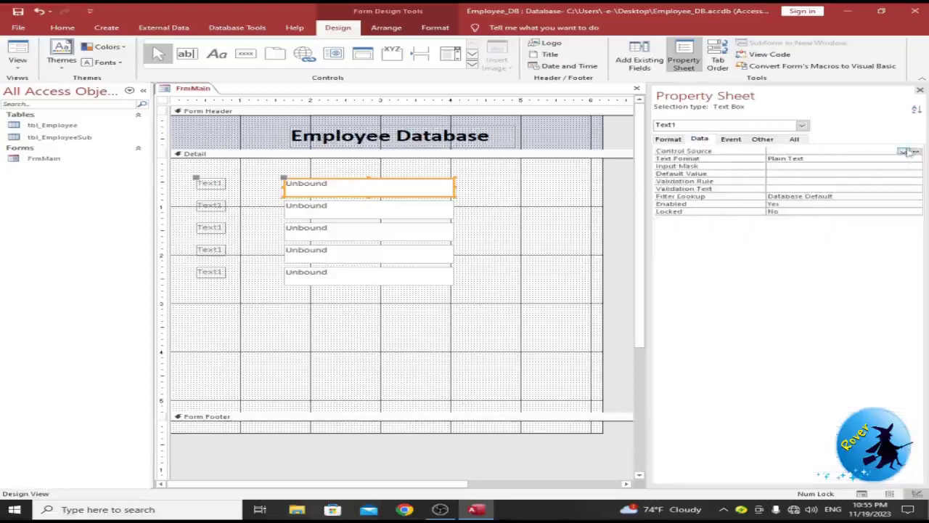
click(904, 151)
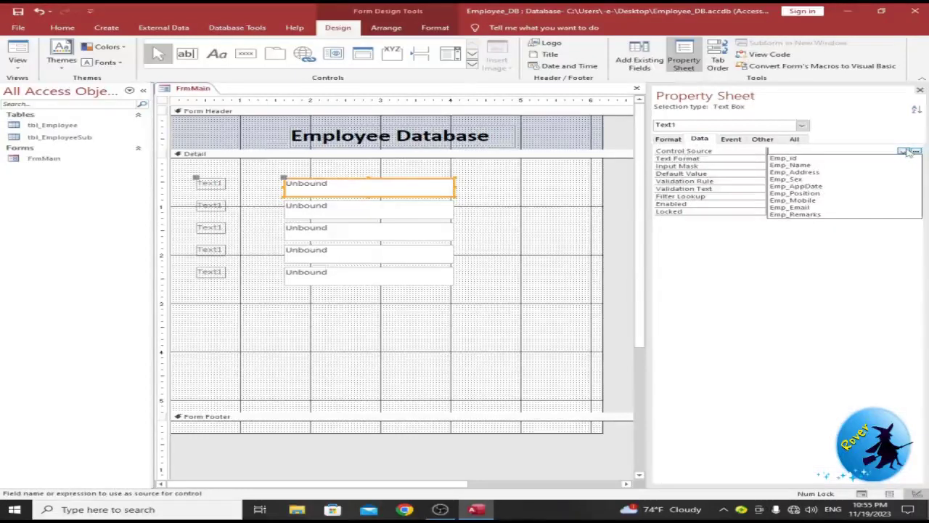
click(838, 159)
click(206, 183)
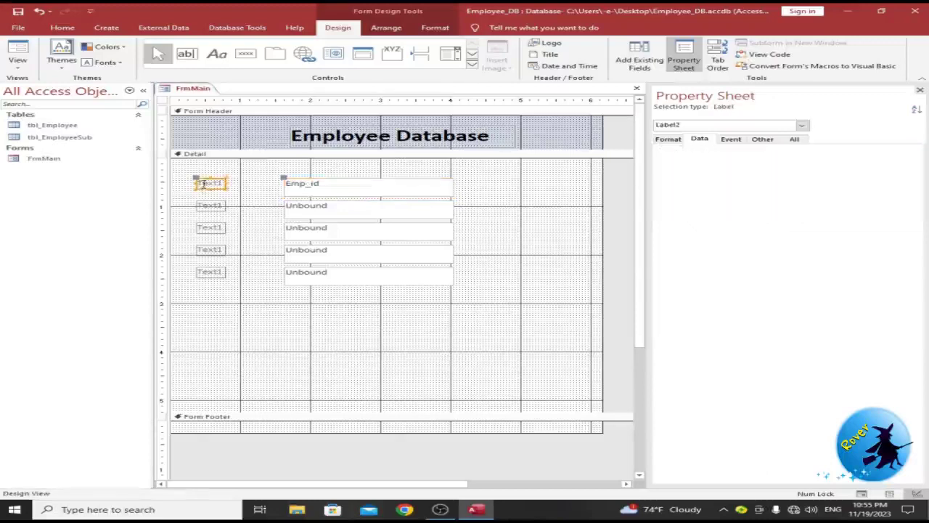
double_click(200, 183)
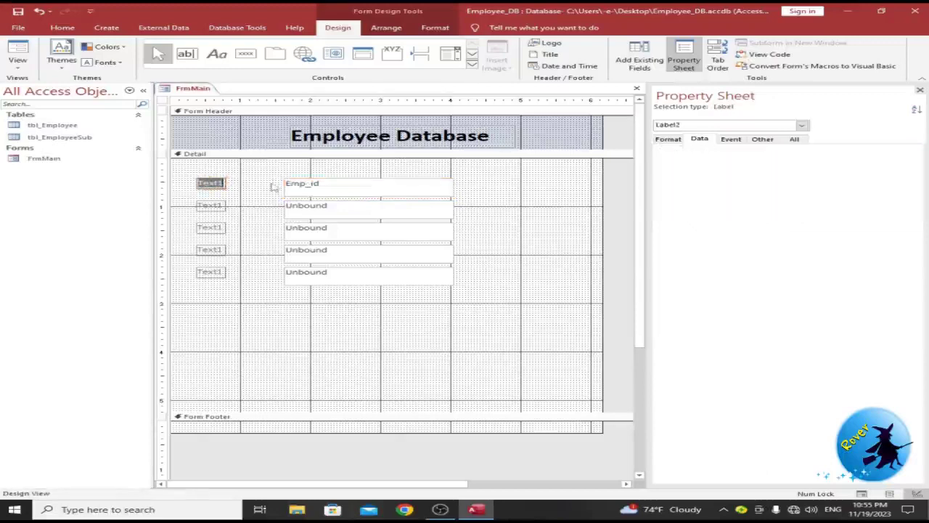
text(Employee ID)
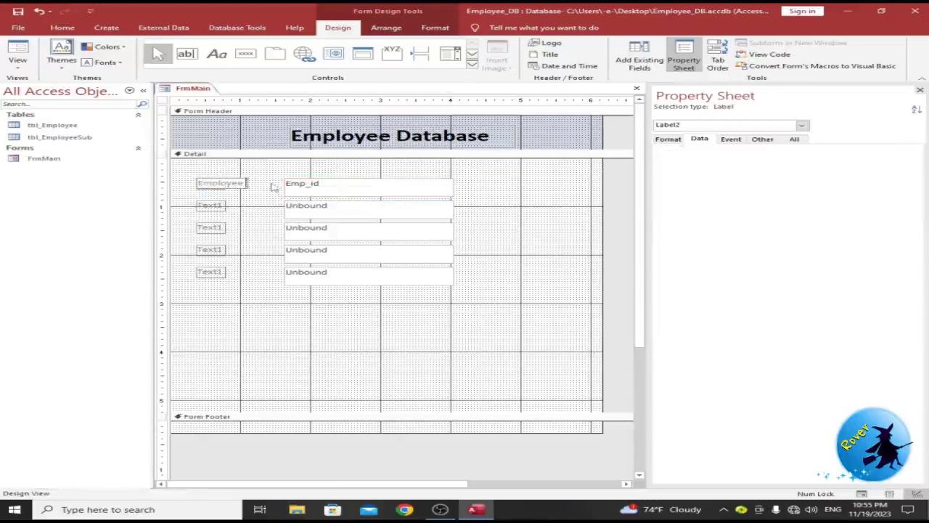
click(312, 310)
Step: Bind the next two boxes to Emp_Name and Emp_Address, labelled 'Employee Name' and 'Address'
click(311, 206)
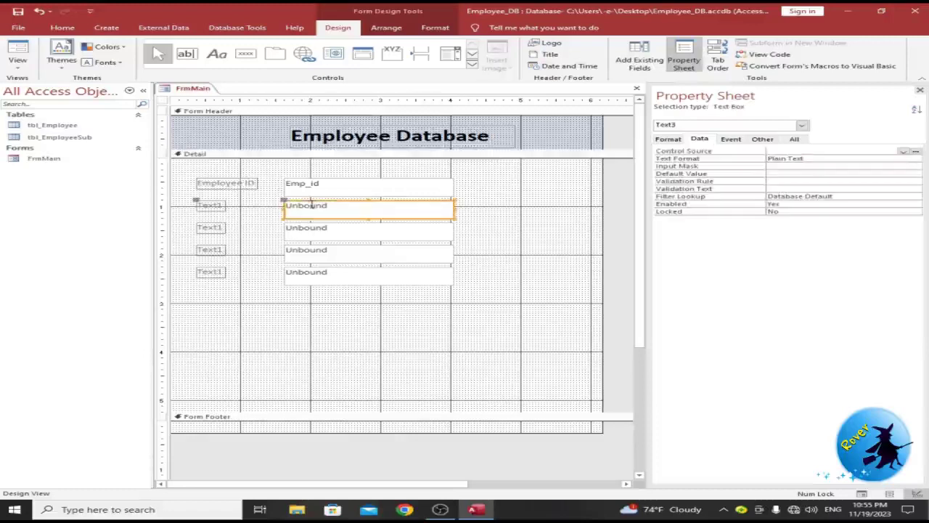
click(903, 151)
click(795, 168)
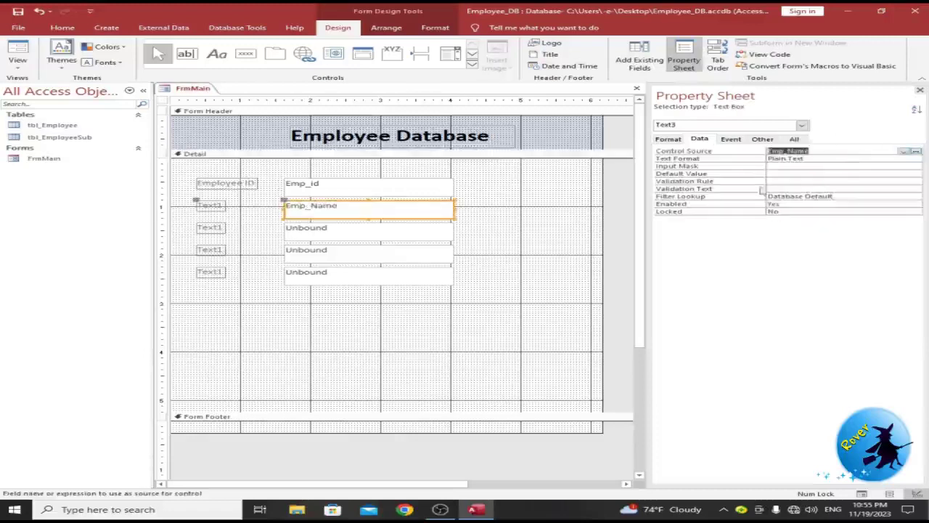
click(218, 206)
text(Employee)
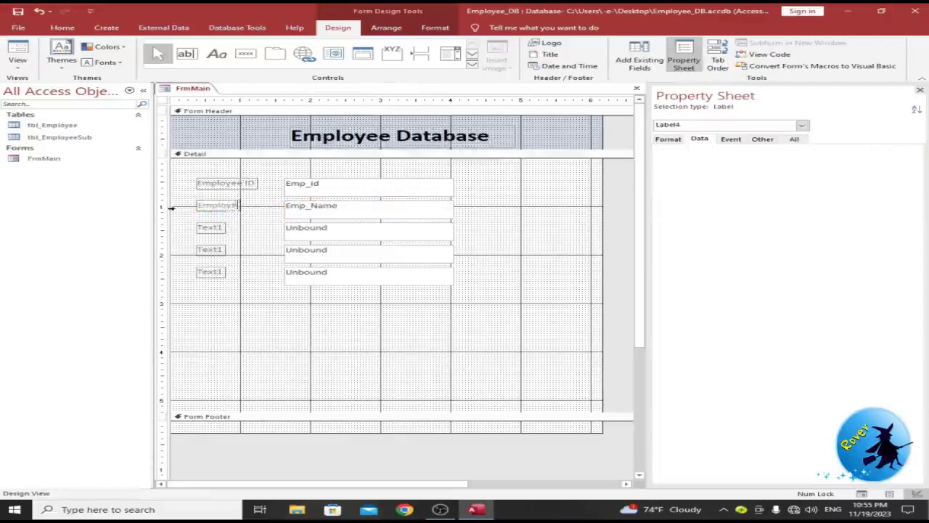
text( Name)
click(370, 231)
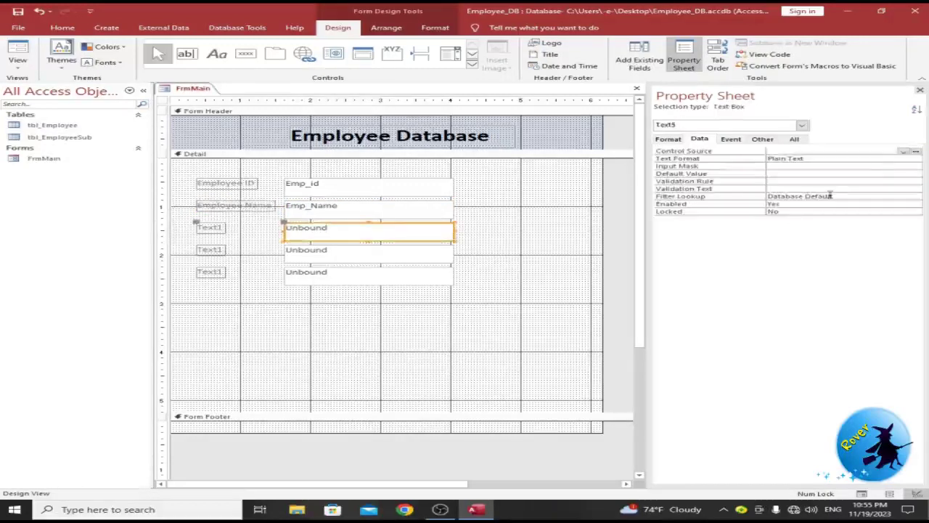
click(902, 152)
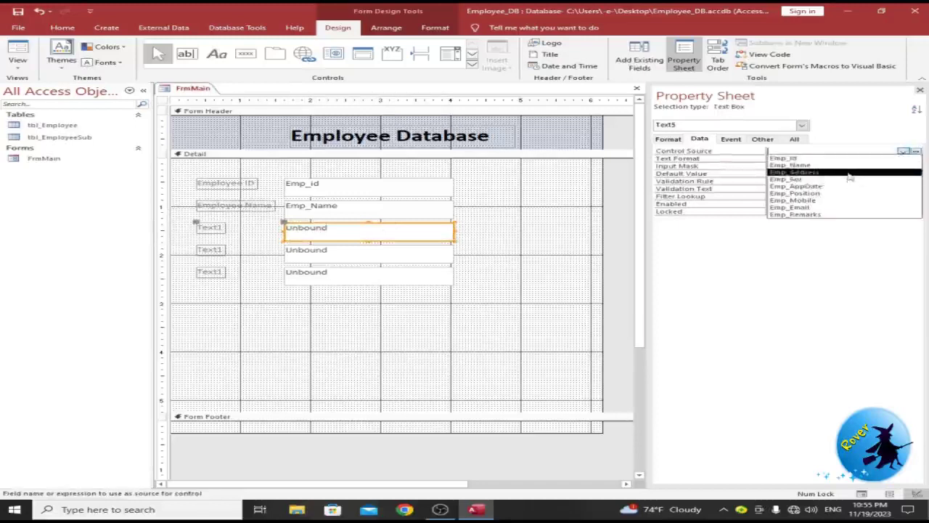
click(849, 174)
click(213, 230)
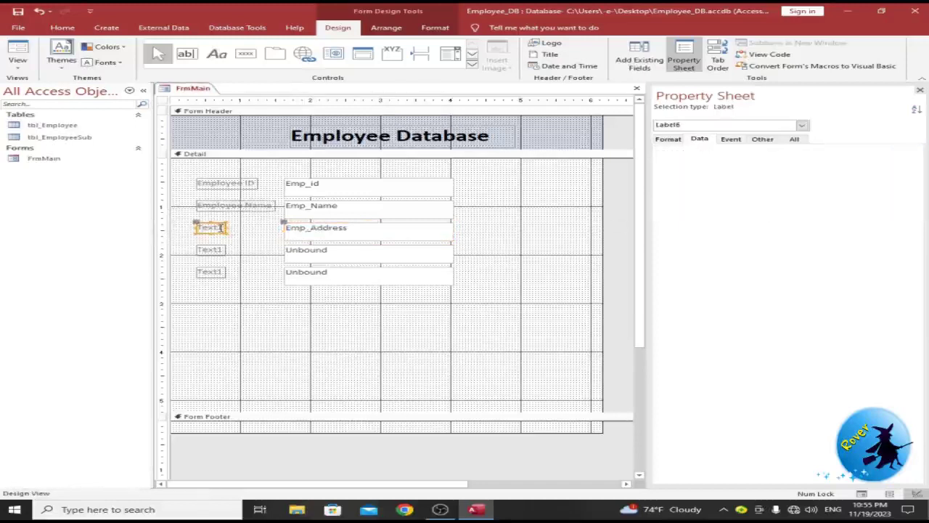
double_click(221, 227)
text(Address)
click(415, 332)
Step: Delete the fourth unbound text box and its label
click(382, 257)
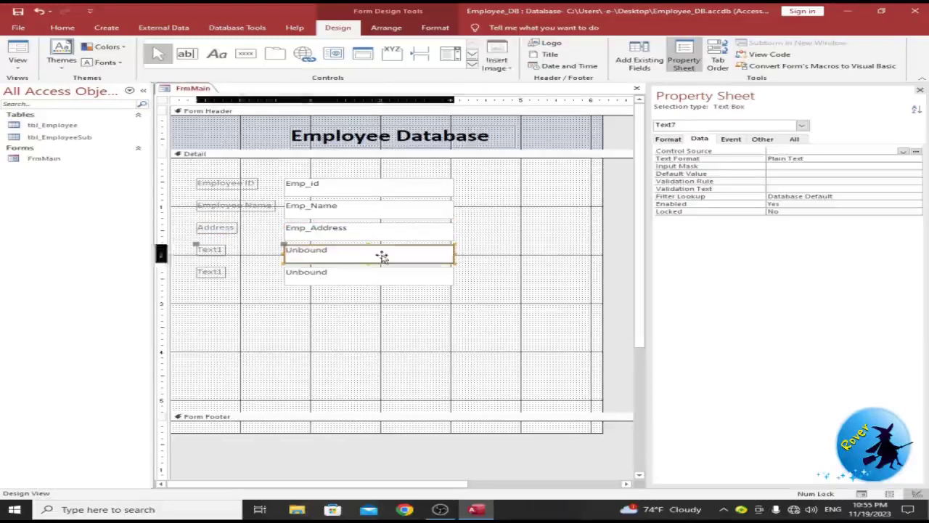
click(904, 151)
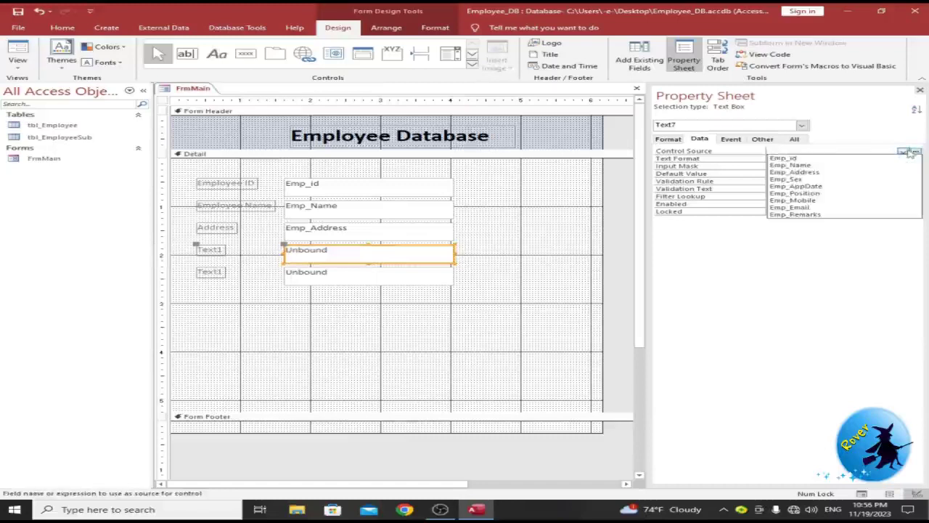
click(501, 290)
click(423, 249)
key(Delete)
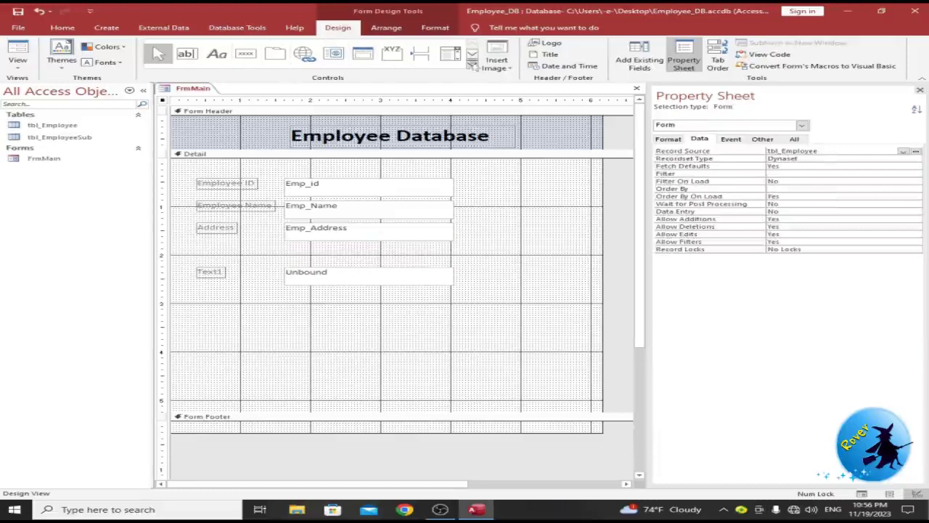
Step: Add a combo box below Address with the typed value list Male and Female
click(450, 54)
click(284, 249)
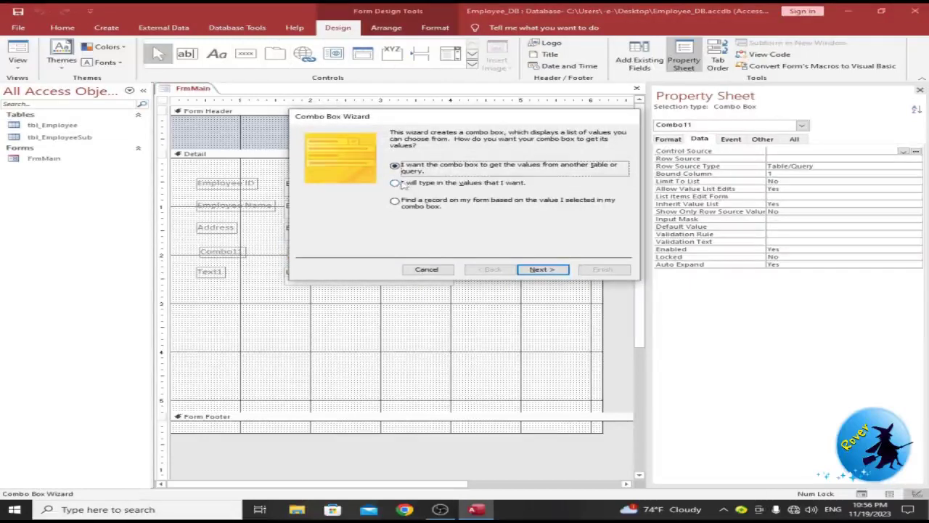
click(395, 184)
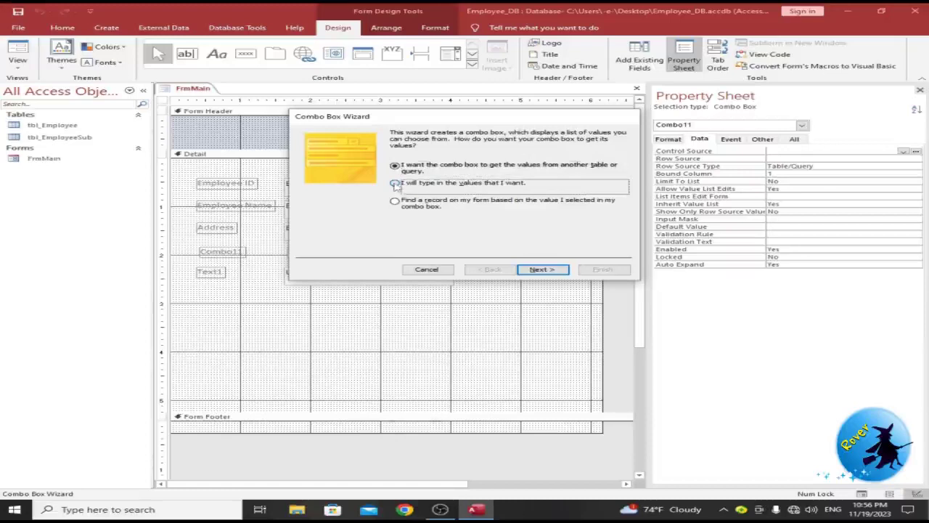
click(541, 269)
click(350, 191)
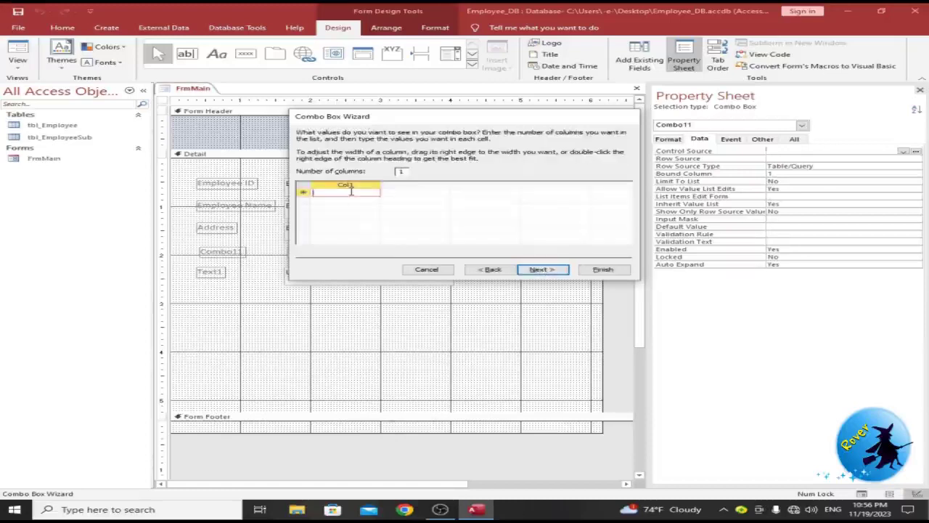
text(Ho)
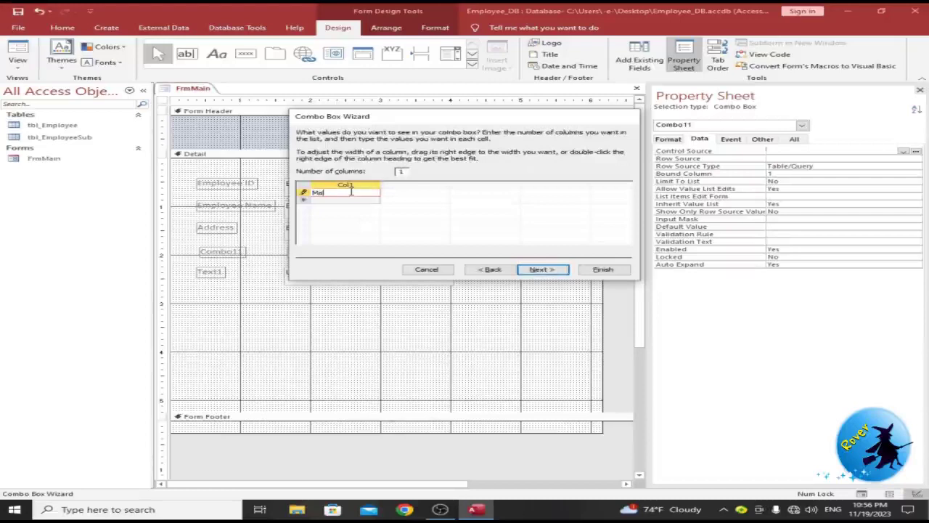
text(le)
key(Tab)
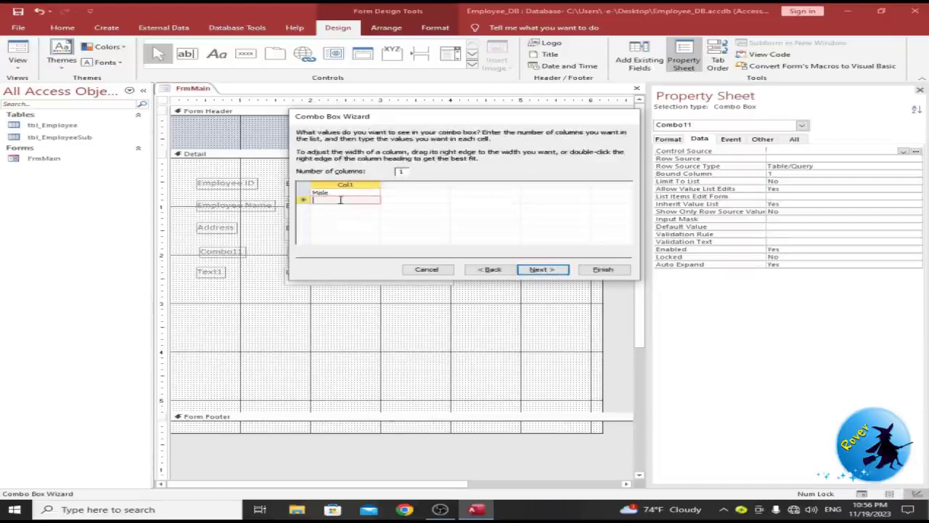
text(Female)
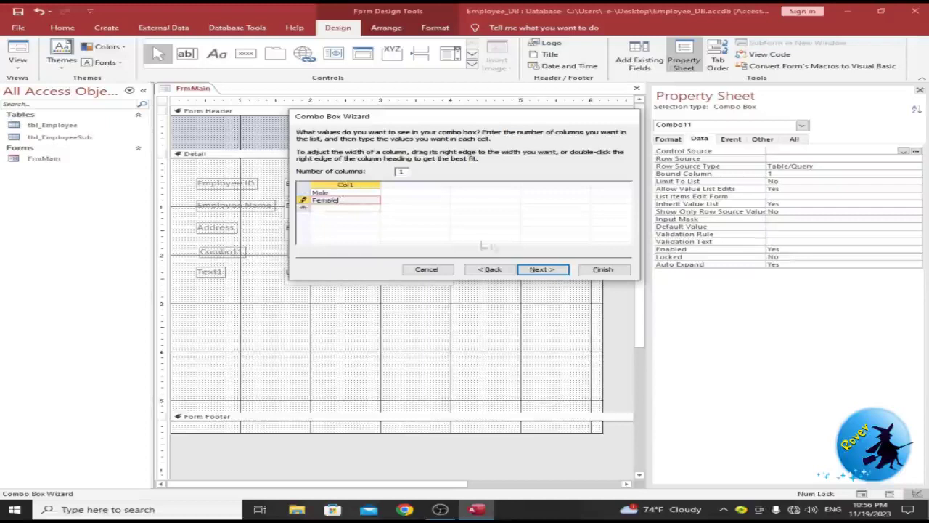
click(541, 269)
click(542, 270)
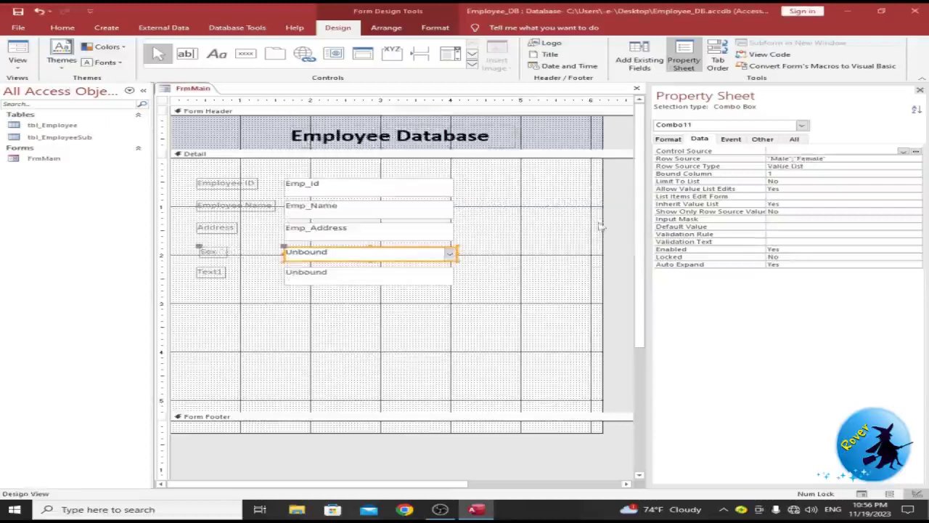
Step: Bind the combo box to Emp_Sex and the Text1 box to Emp_Position
click(904, 151)
click(795, 178)
click(526, 324)
click(394, 273)
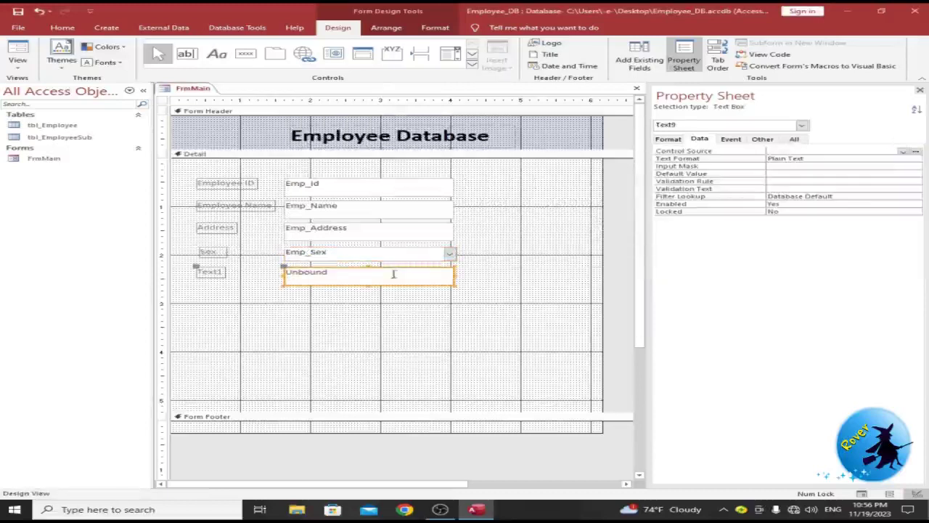
click(902, 151)
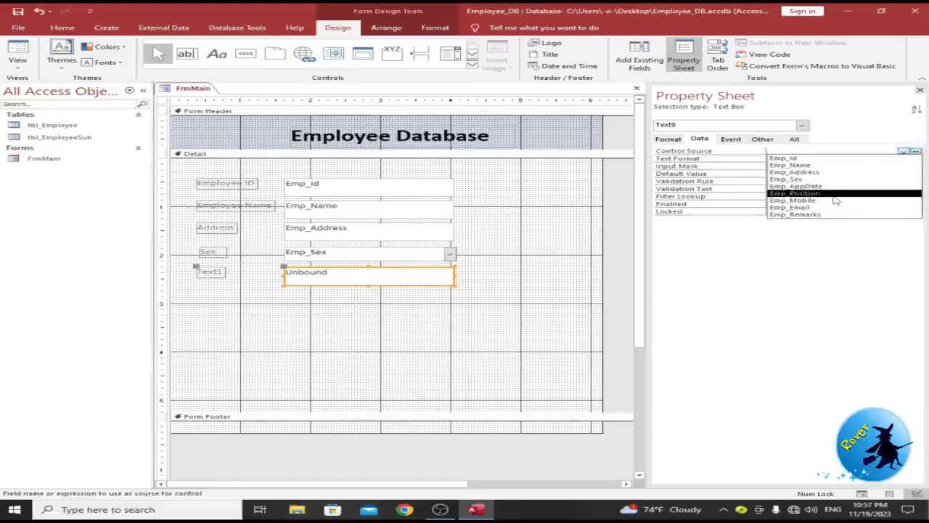
click(795, 193)
Step: Copy the text box twice, binding the copies to Emp_Mobile and Emp_Email
key(ctrl+c)
key(ctrl+v)
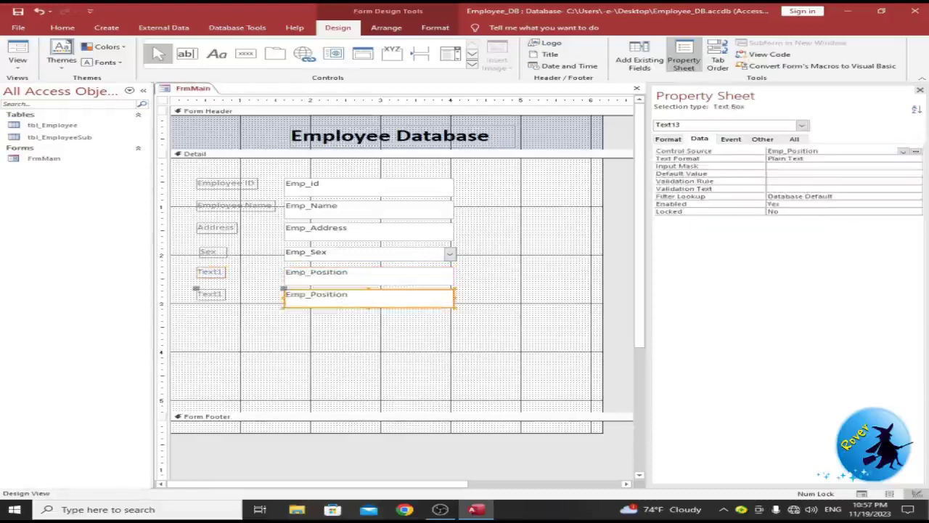
click(902, 151)
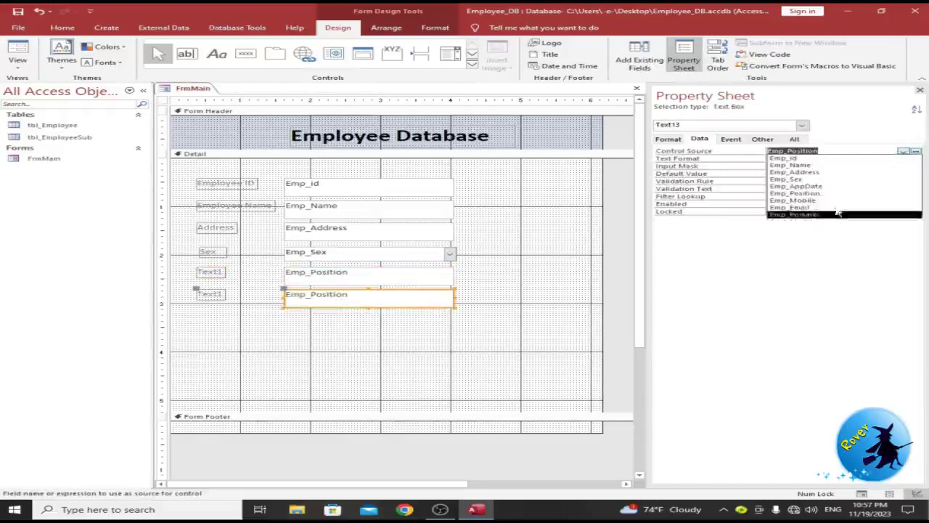
click(792, 201)
drag(524, 324, 206, 293)
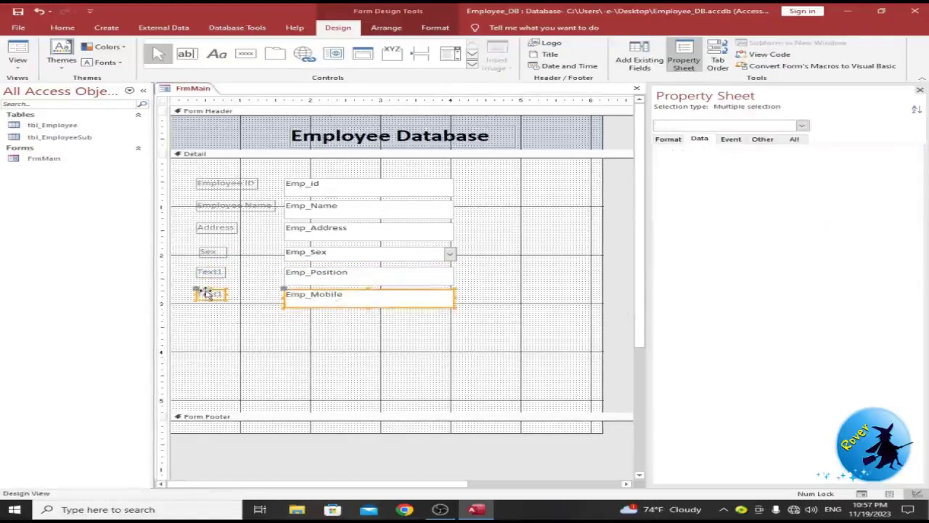
key(ctrl+c)
key(ctrl+v)
click(902, 152)
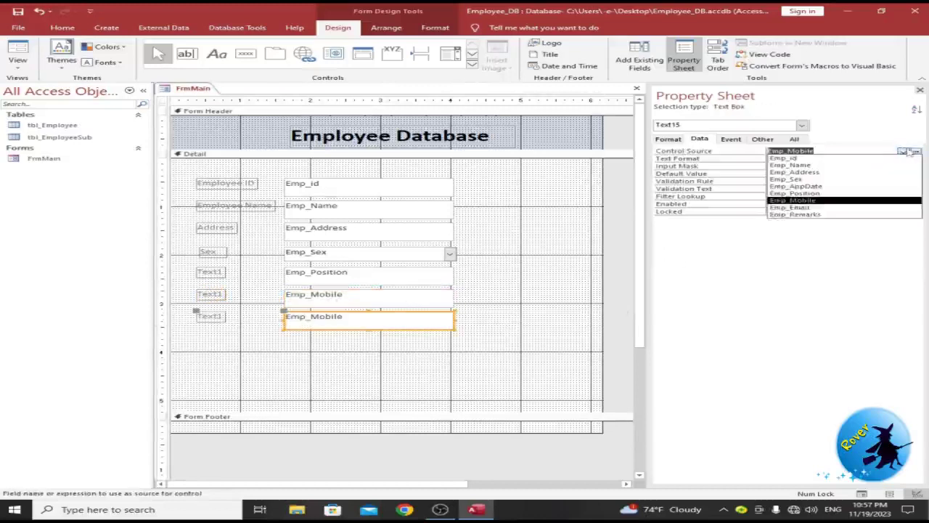
click(791, 209)
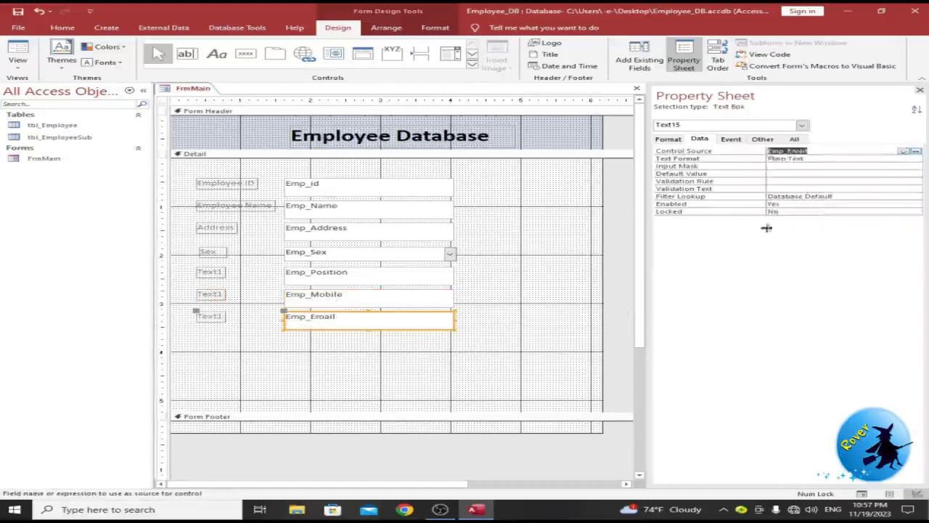
Step: Paste another box below Emp_Email and bind it to Emp_Remarks
click(472, 349)
key(ctrl+v)
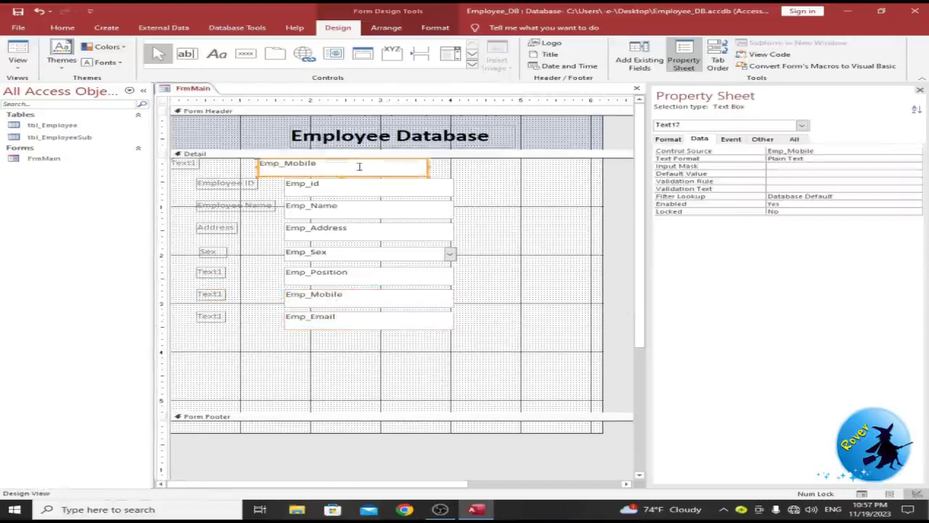
drag(353, 171, 380, 351)
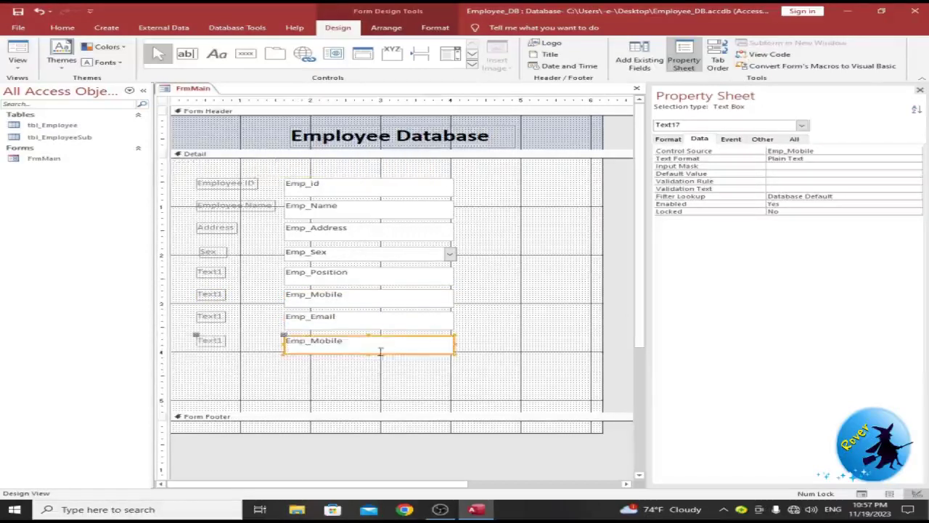
click(871, 150)
click(904, 151)
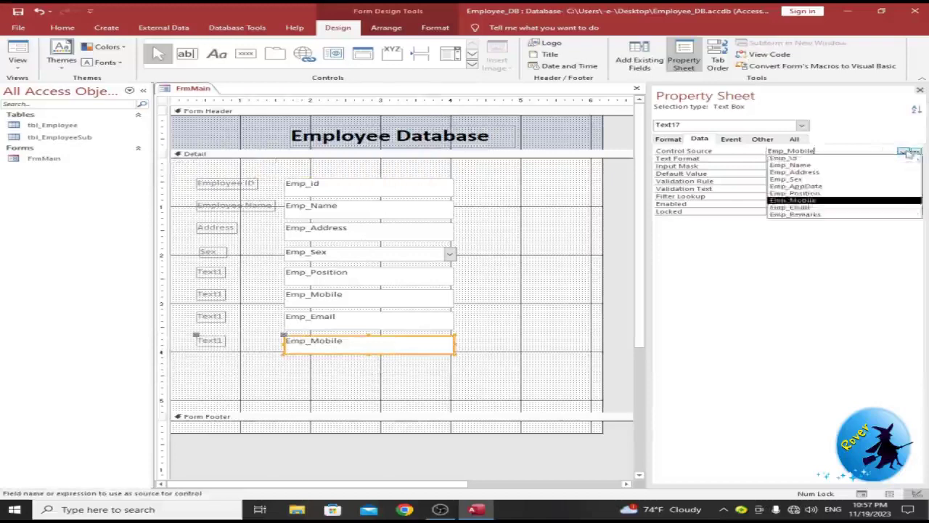
click(825, 216)
click(551, 338)
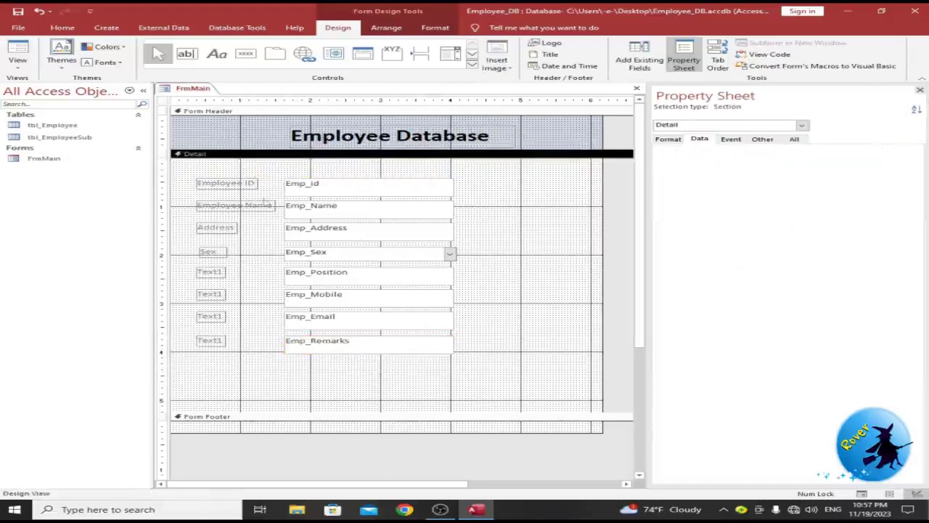
click(205, 254)
click(204, 273)
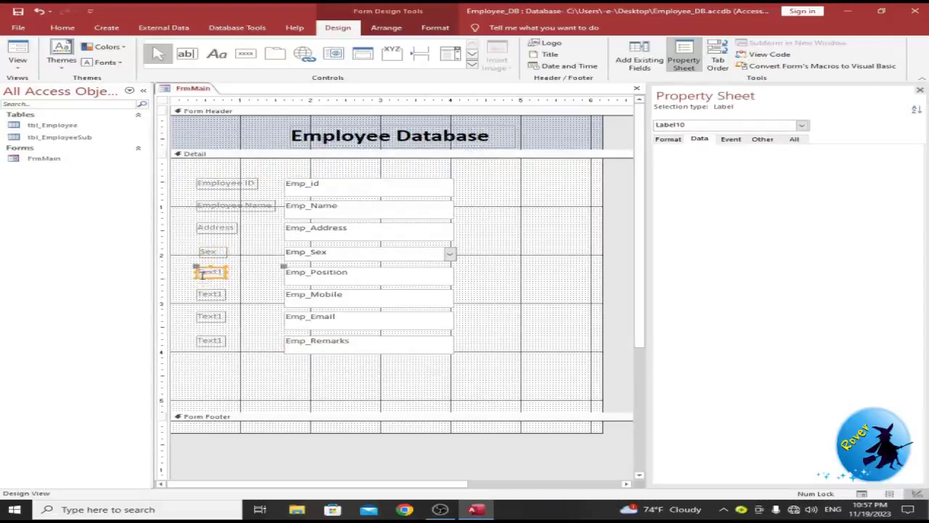
drag(222, 273, 181, 274)
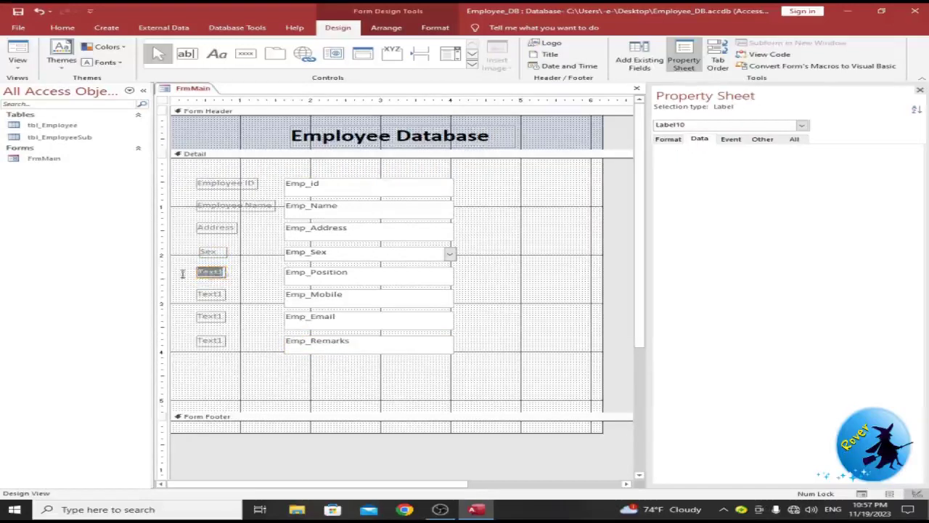
Step: Relabel the Emp_Position and Emp_Mobile captions as 'Employee Position' and 'Mobile No'
text(P)
text(mployee)
text( Position)
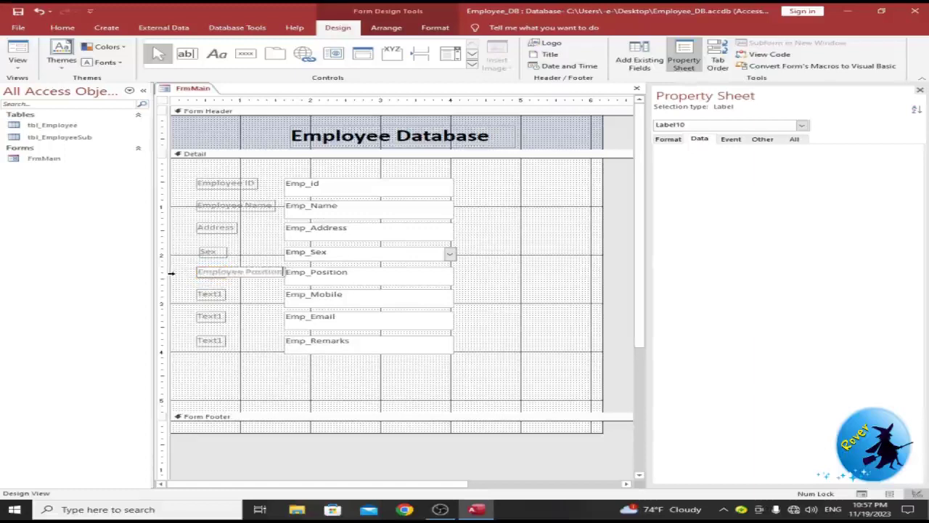
click(207, 294)
click(206, 292)
click(207, 293)
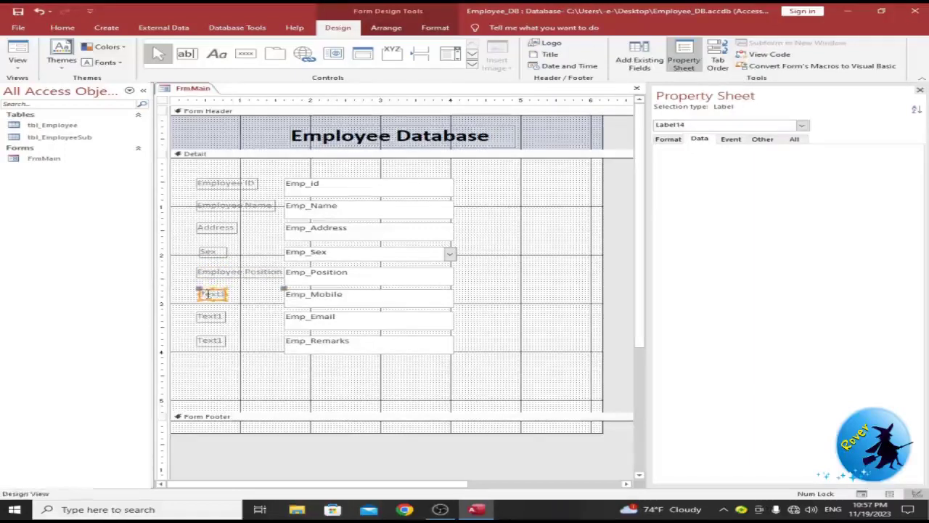
click(218, 305)
click(210, 293)
click(281, 347)
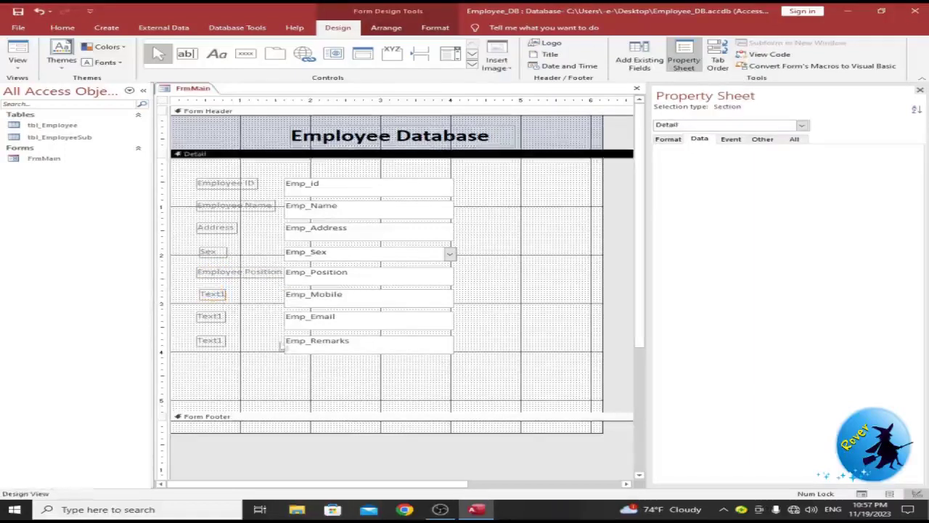
key(ctrl+z)
click(212, 294)
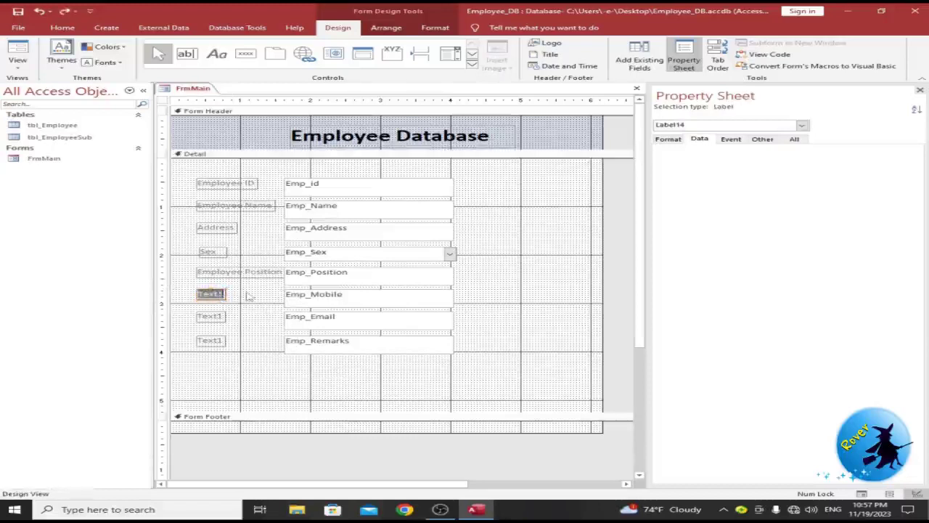
text(Mobile)
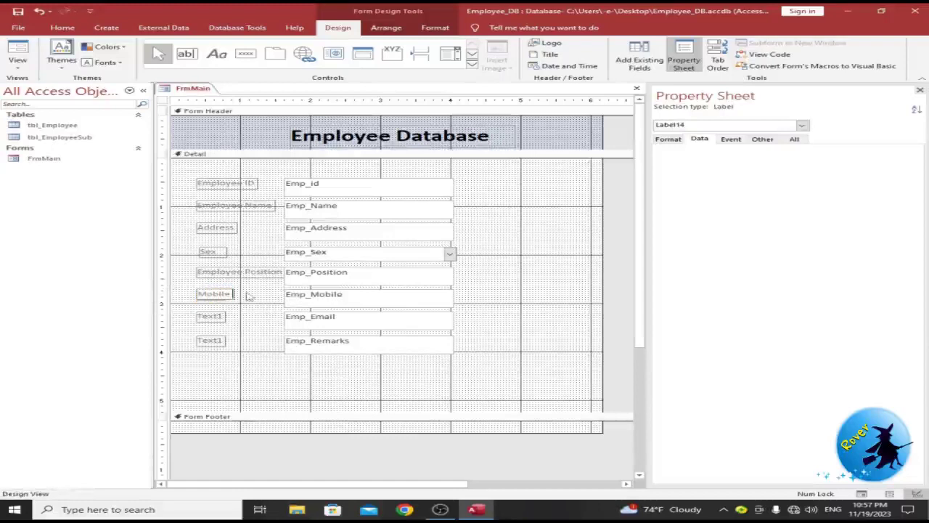
text( No)
Step: Relabel the Emp_Email and Emp_Remarks captions as 'Email Address' and 'Remarks'
click(211, 317)
double_click(199, 316)
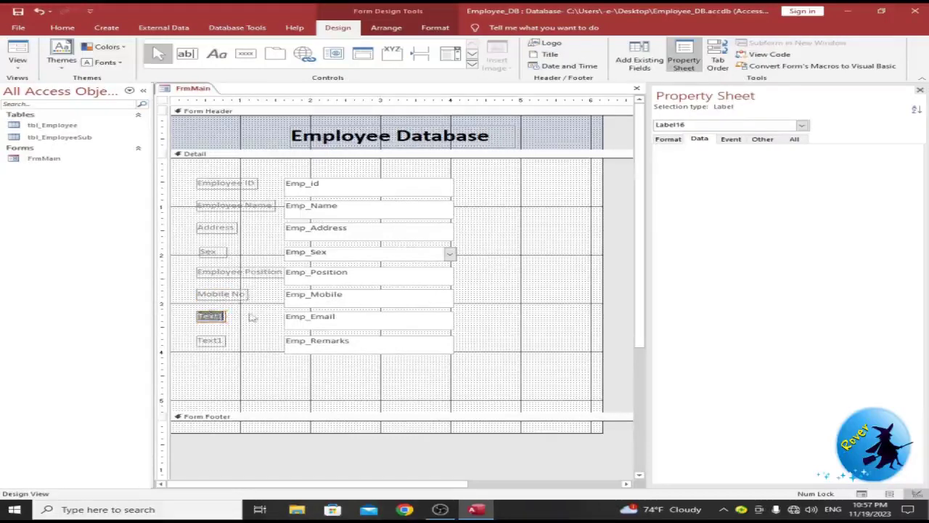
text(Email Address)
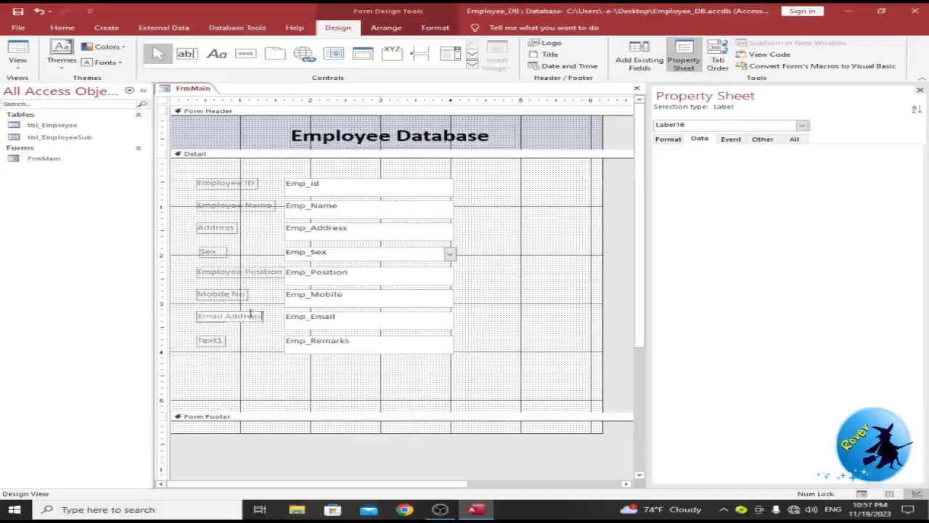
click(204, 341)
click(203, 340)
text(REmarks)
key(BackSpace)
key(BackSpace)
key(BackSpace)
key(BackSpace)
key(BackSpace)
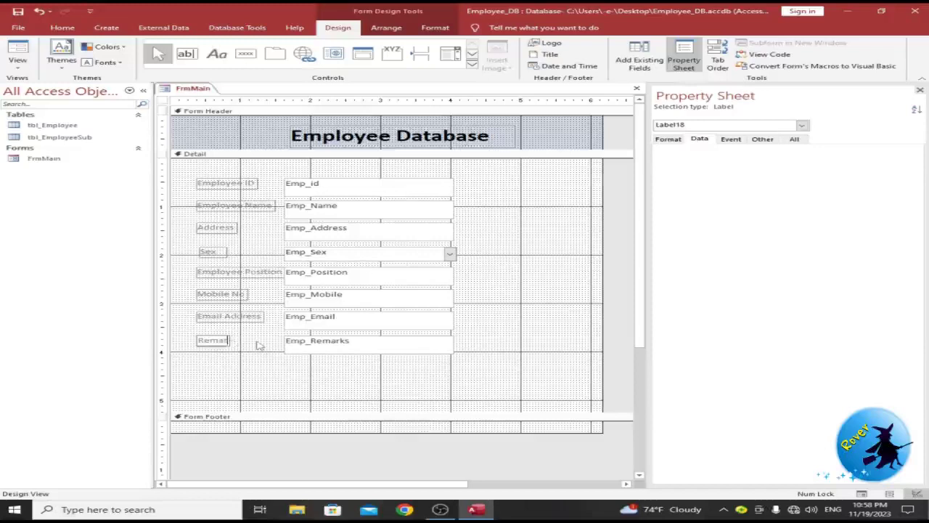
text(marks)
drag(470, 374, 178, 163)
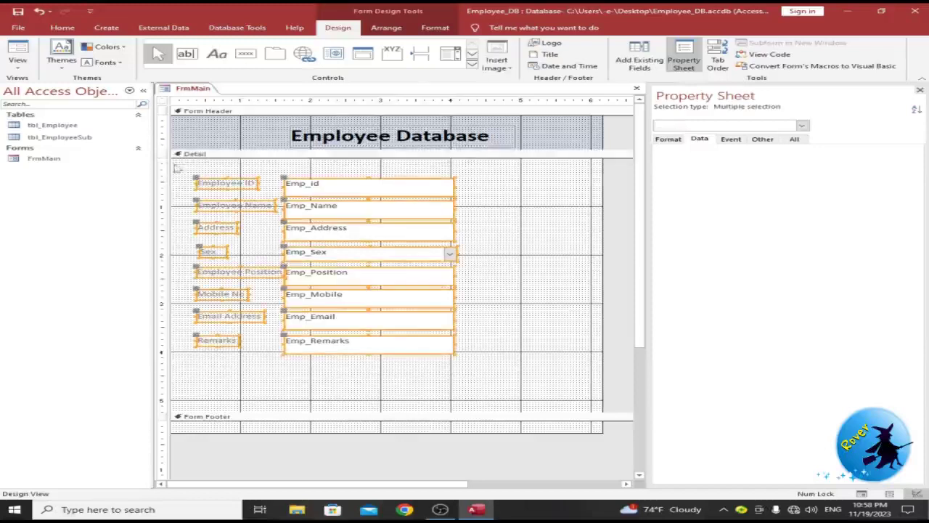
Step: Give the selected Detail controls 14-point dark text and switch the form to Layout View
click(47, 27)
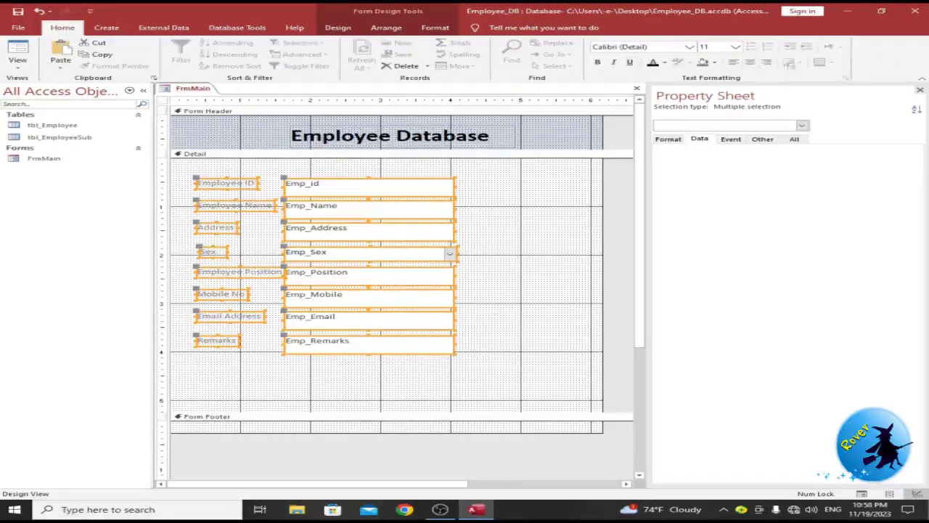
text(14)
key(Return)
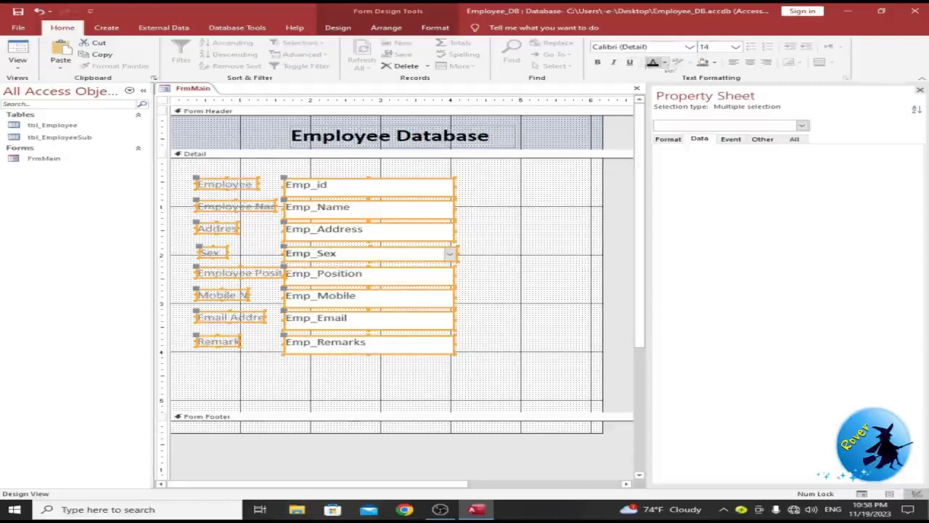
click(653, 64)
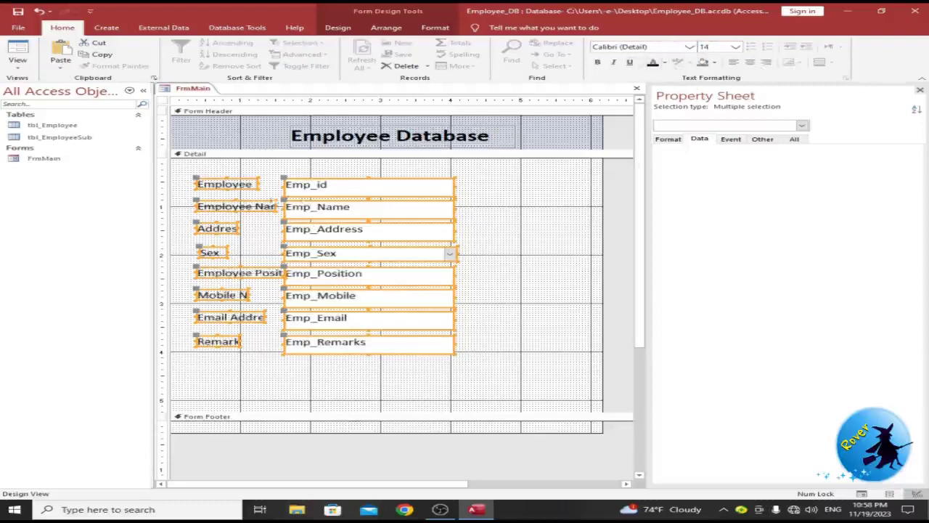
click(549, 184)
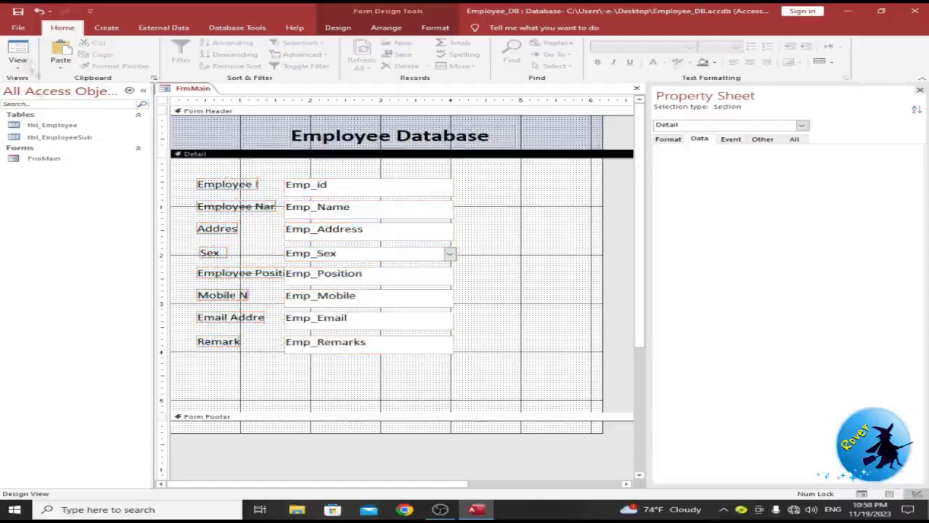
click(17, 64)
click(46, 107)
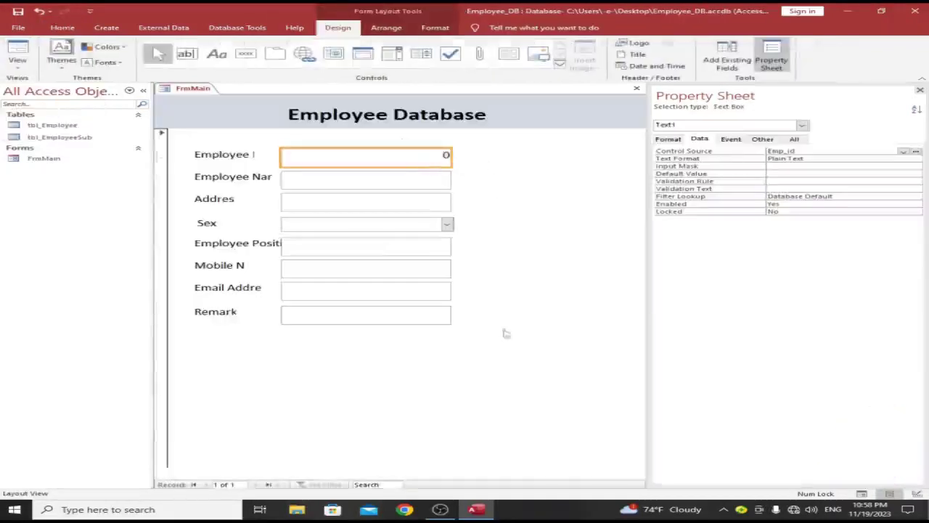
right_click(507, 257)
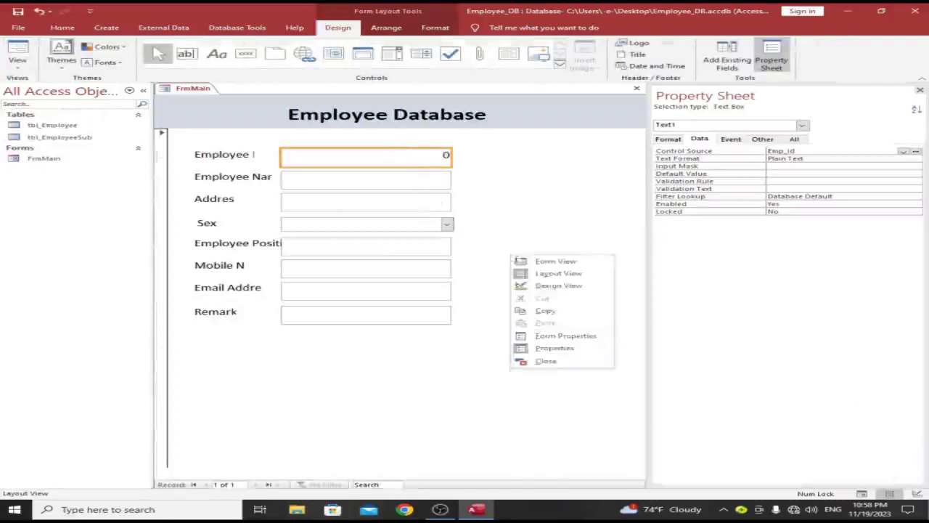
click(543, 286)
drag(443, 393, 338, 157)
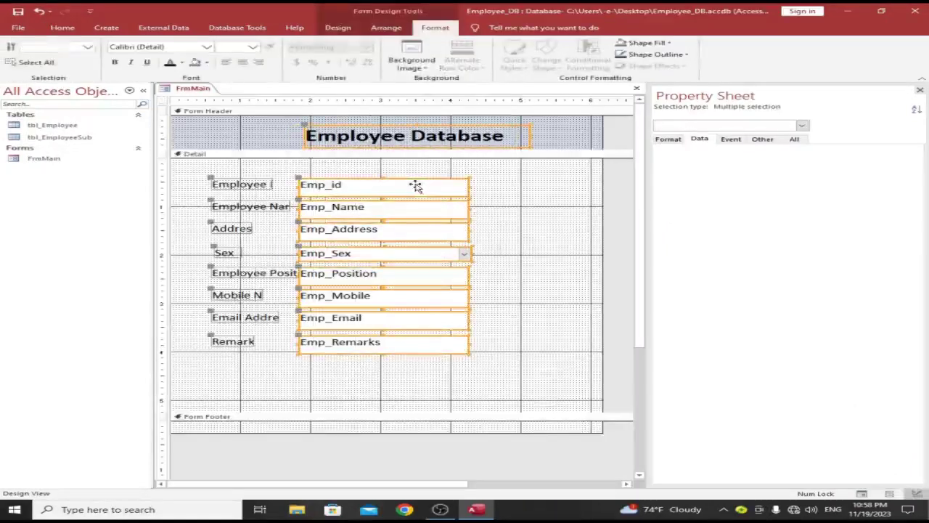
right_click(418, 190)
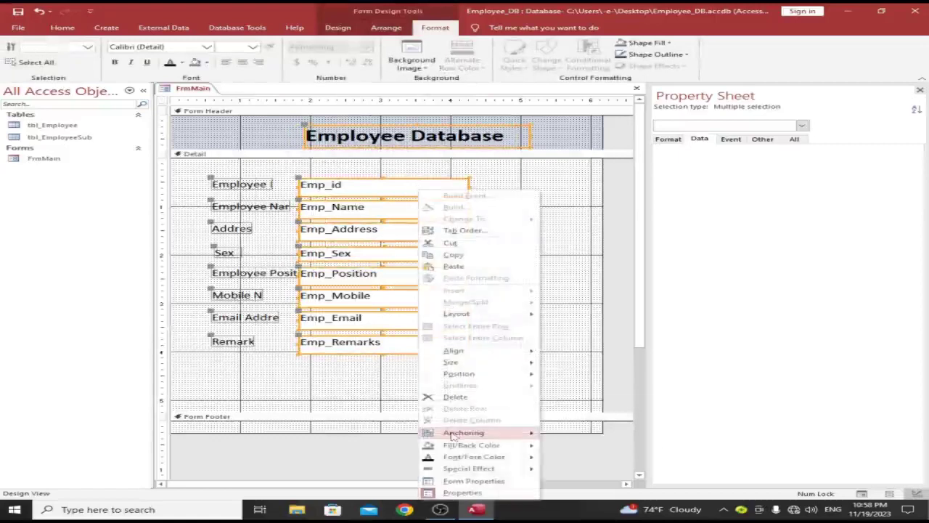
mouse_move(453, 434)
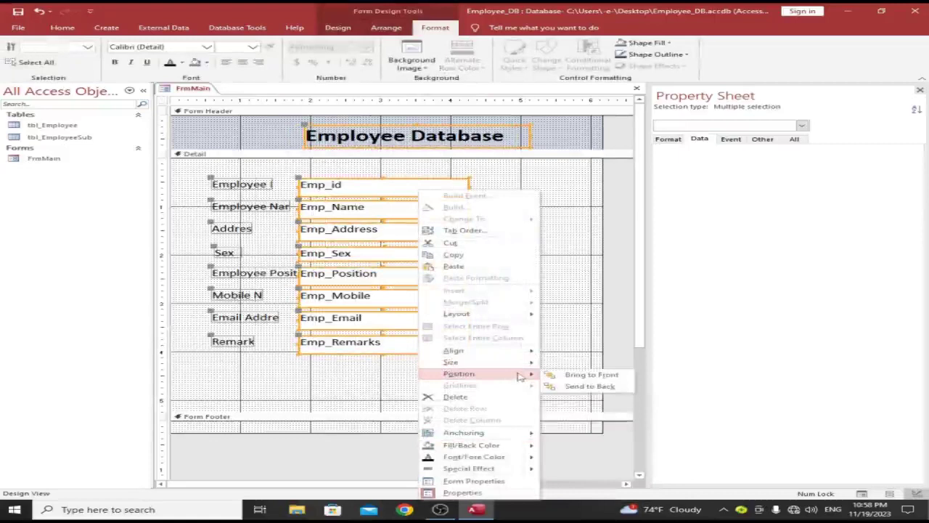
mouse_move(522, 365)
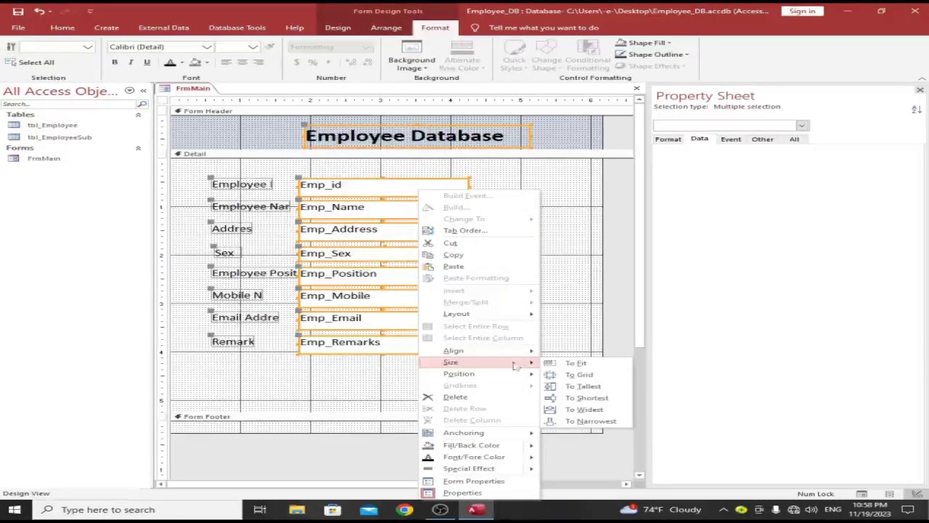
mouse_move(511, 315)
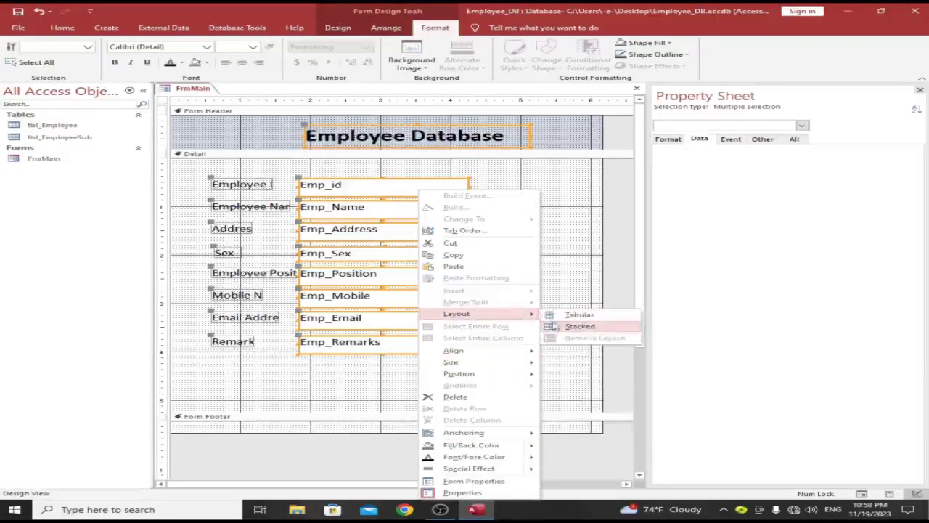
click(272, 383)
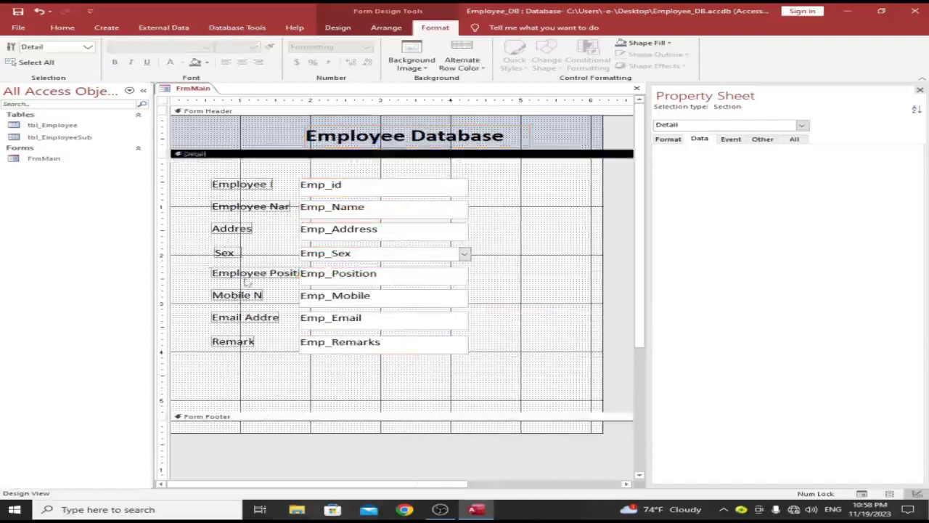
click(247, 274)
click(218, 154)
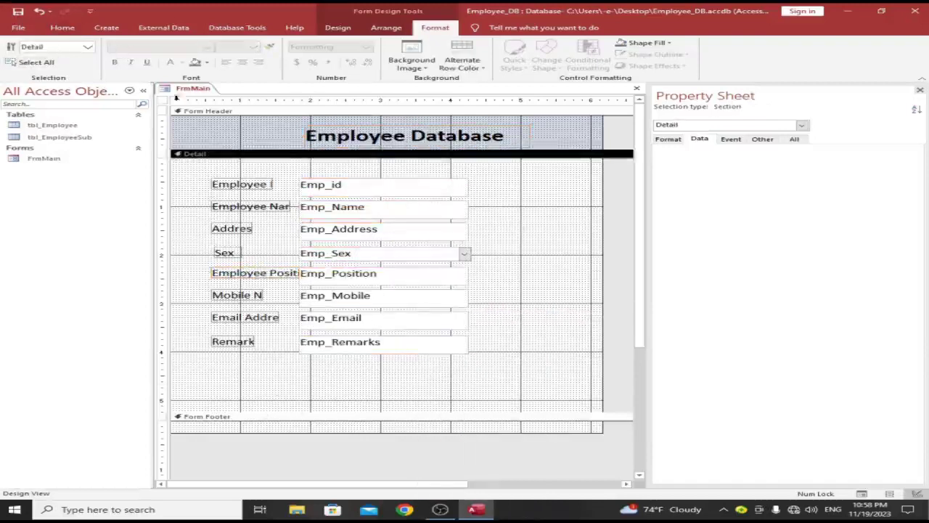
right_click(204, 90)
click(240, 154)
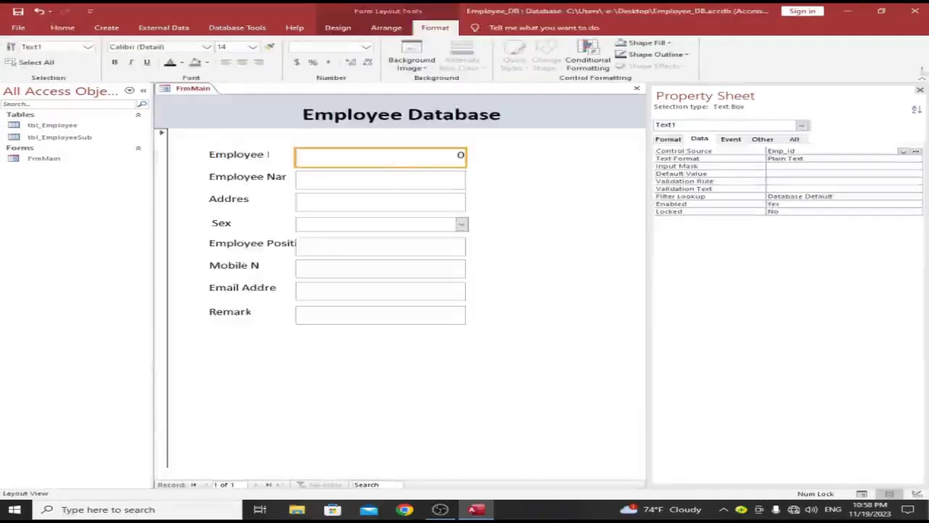
Step: Shift the Employee ID, Name, Address, Remarks and Sex controls right into one column
click(919, 92)
drag(376, 153, 486, 181)
click(447, 181)
drag(429, 203, 483, 207)
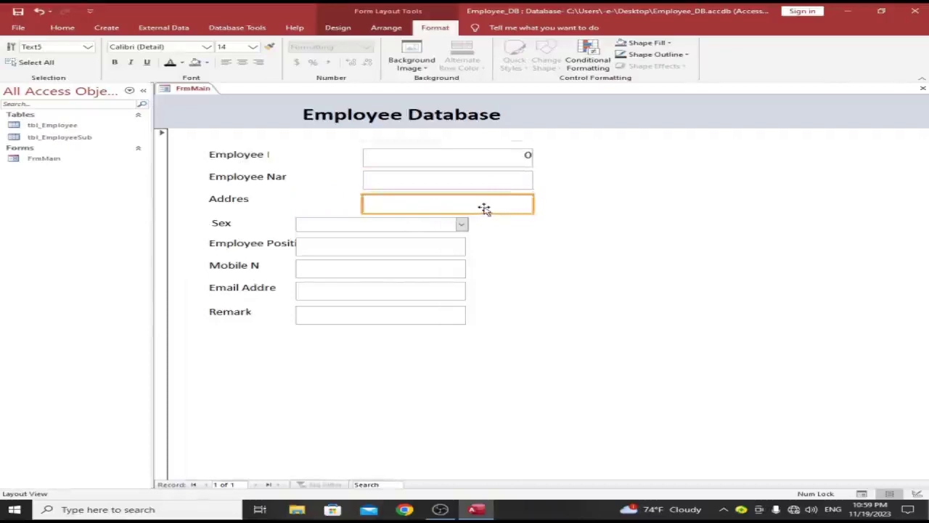
click(527, 239)
drag(380, 306, 464, 322)
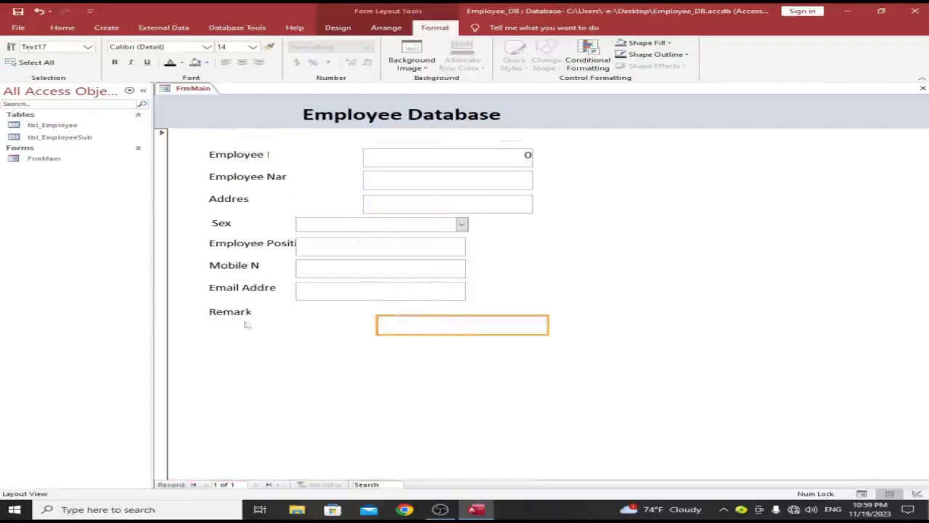
drag(420, 228, 479, 229)
Step: Move the Employee Position box right and nudge it into line with the column
click(416, 253)
drag(417, 254, 458, 253)
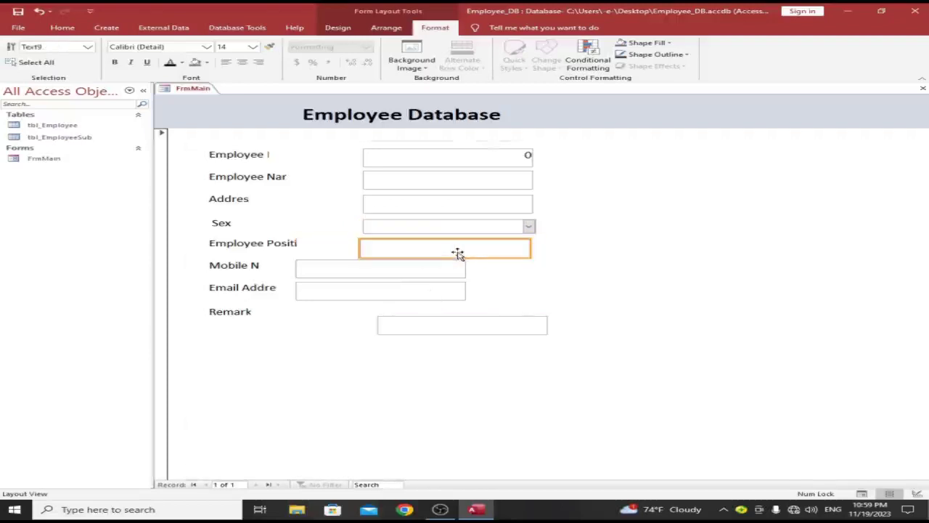
drag(467, 254, 477, 251)
click(405, 281)
click(394, 249)
drag(394, 249, 388, 249)
click(587, 288)
click(473, 251)
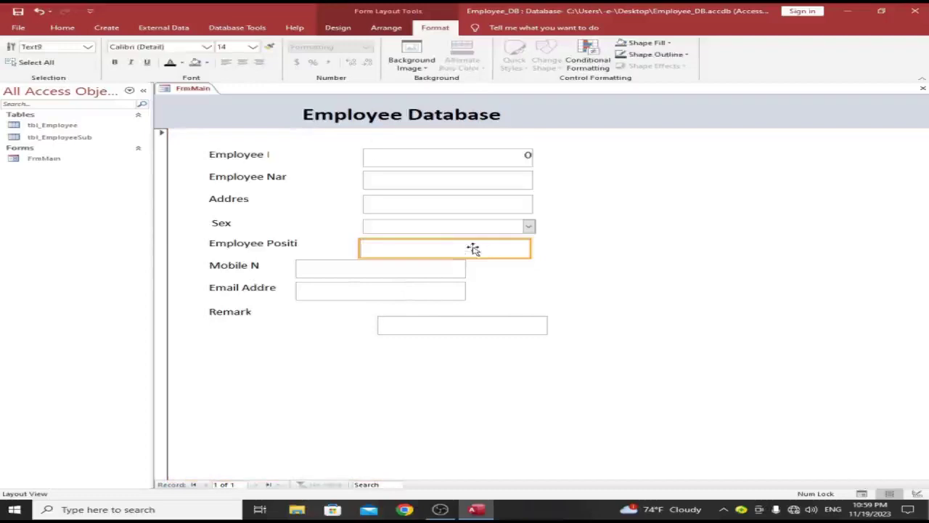
drag(479, 247, 482, 248)
click(413, 282)
Step: Align the Email Address, Mobile No and Remarks boxes with the fields above
click(413, 283)
drag(417, 290, 504, 298)
drag(411, 271, 431, 327)
click(446, 353)
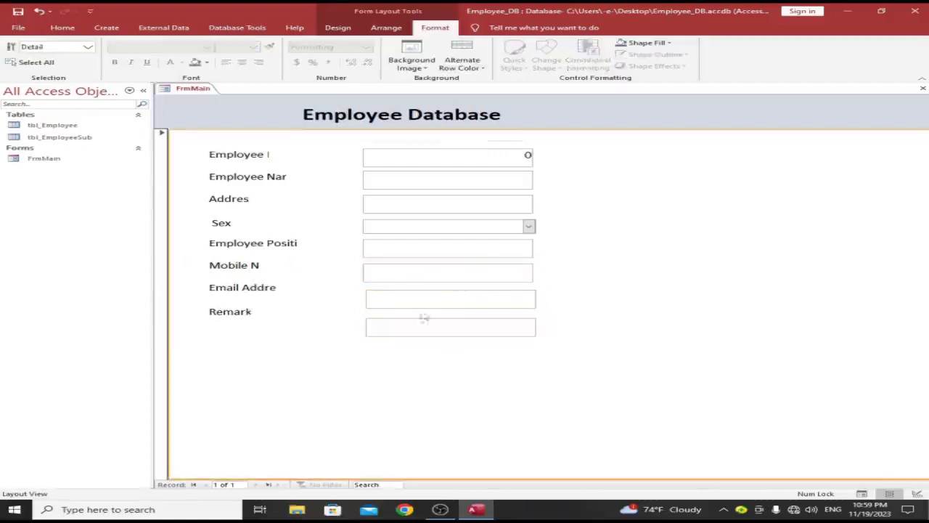
click(416, 297)
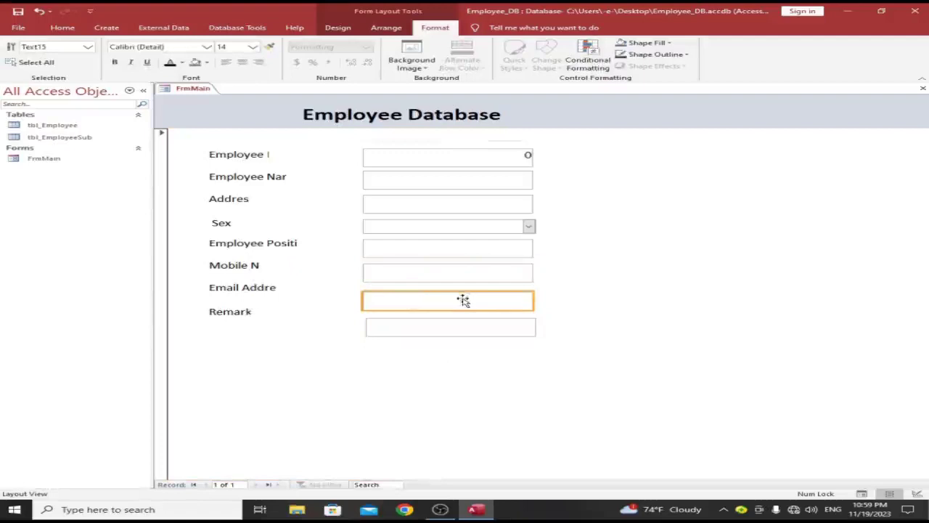
drag(463, 300, 483, 298)
click(597, 293)
click(655, 296)
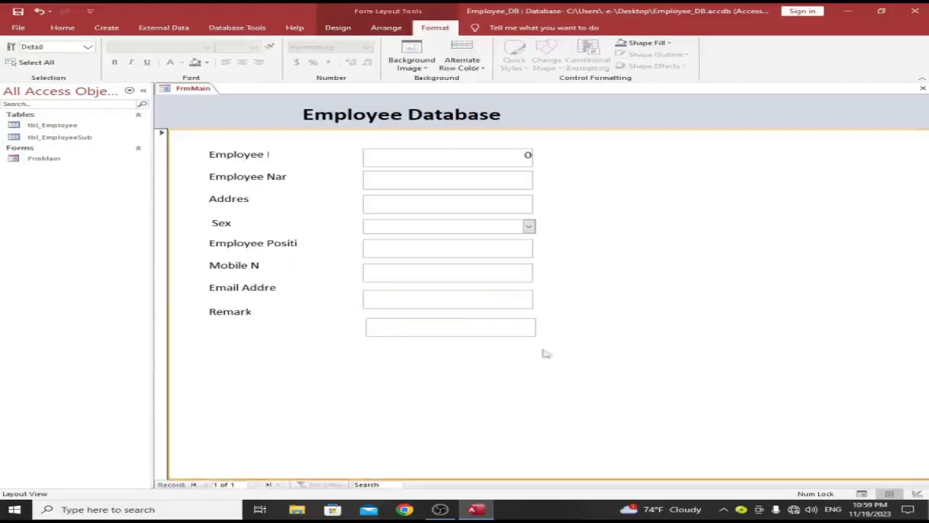
Step: Move the Remark and Email Address labels beside their boxes, and widen Mobile No and Employee Position
click(243, 319)
drag(244, 319, 243, 330)
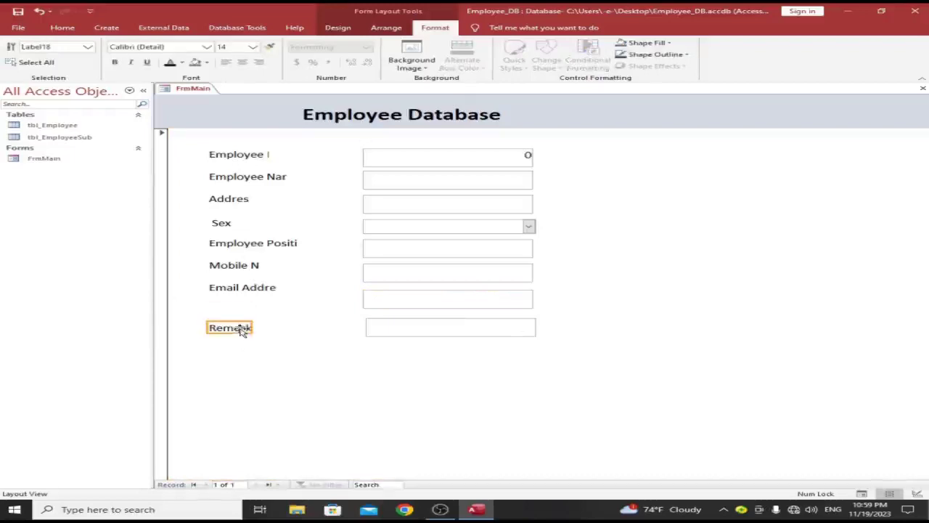
click(239, 289)
drag(239, 289, 333, 300)
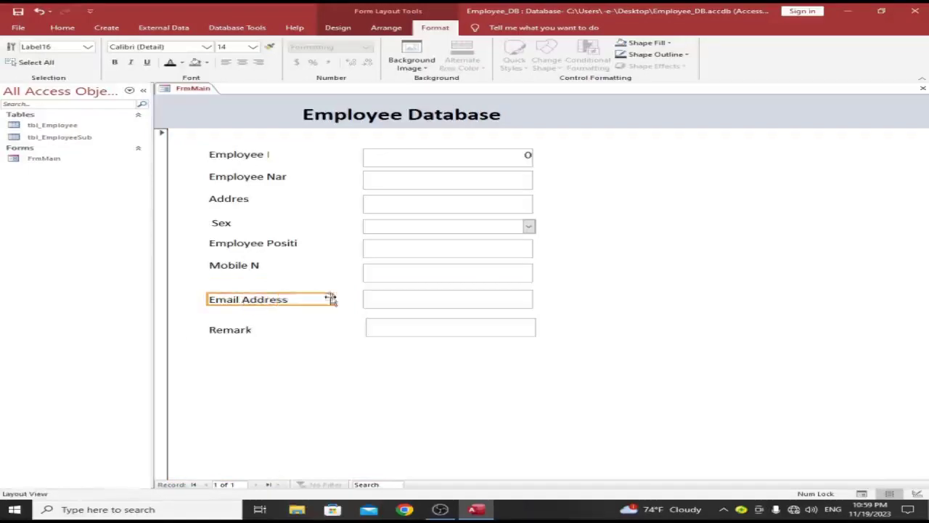
click(239, 265)
drag(262, 266, 249, 272)
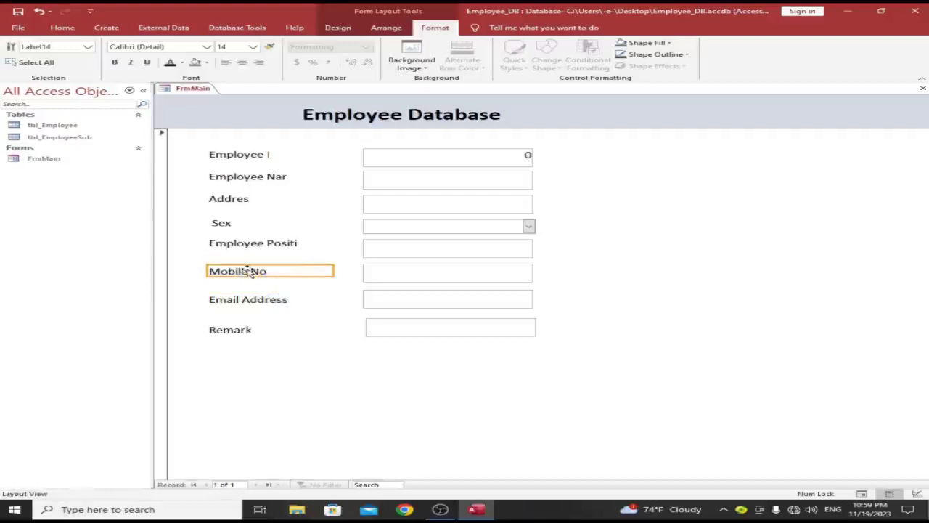
click(249, 241)
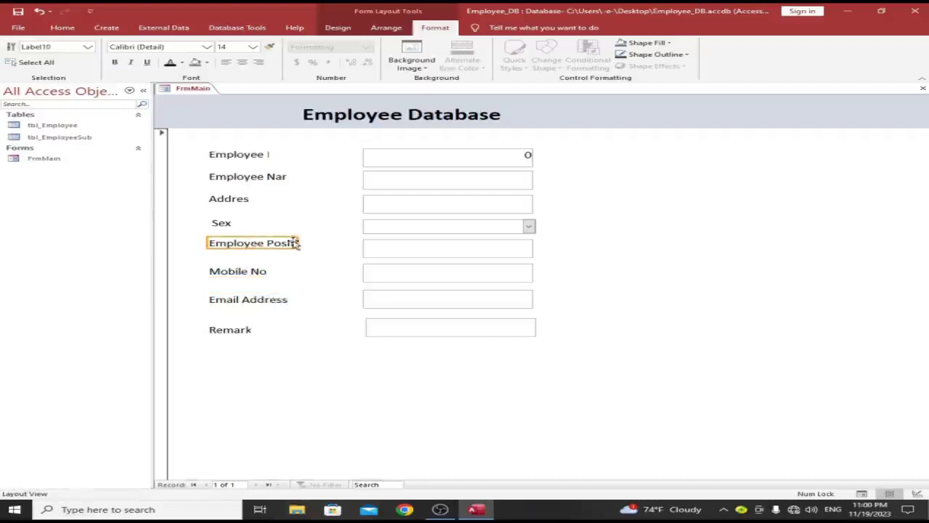
drag(297, 243, 338, 243)
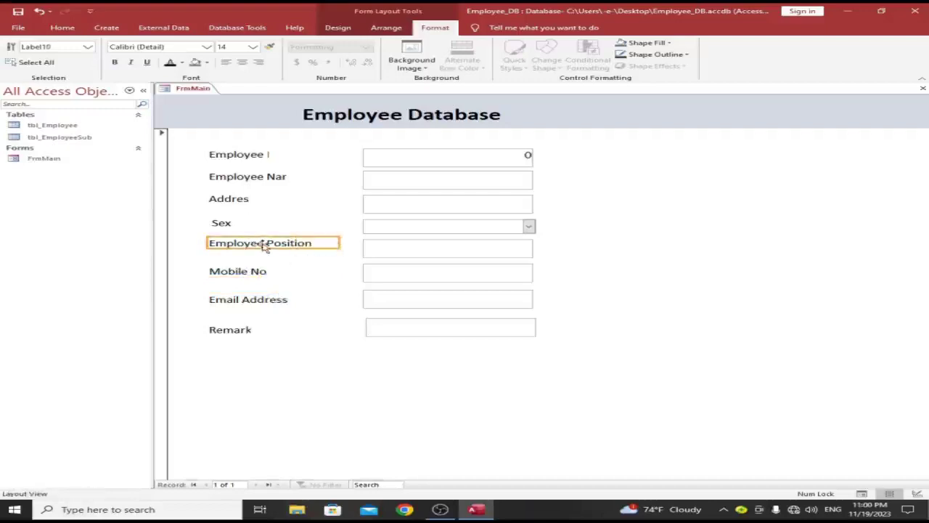
click(266, 269)
click(260, 246)
drag(259, 245, 261, 252)
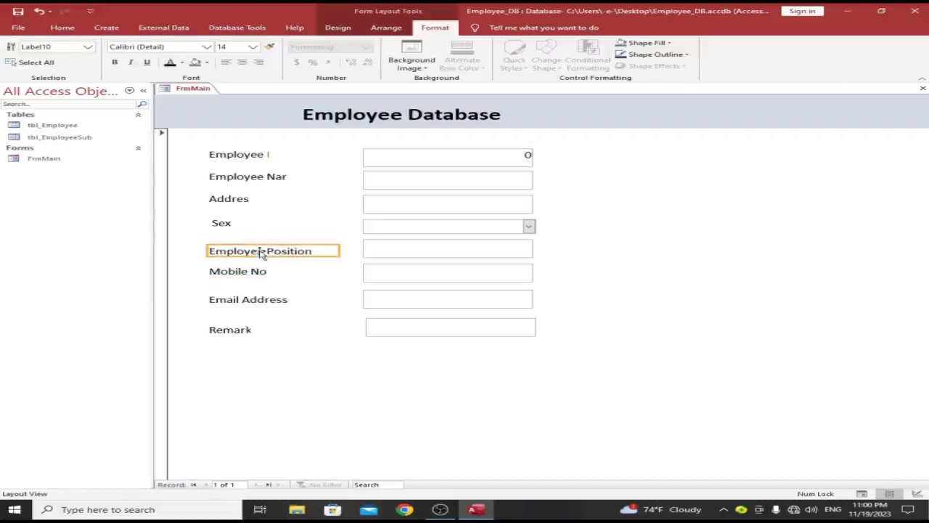
Step: Widen the Address, Employee Name and Employee ID labels until each full caption shows
click(223, 224)
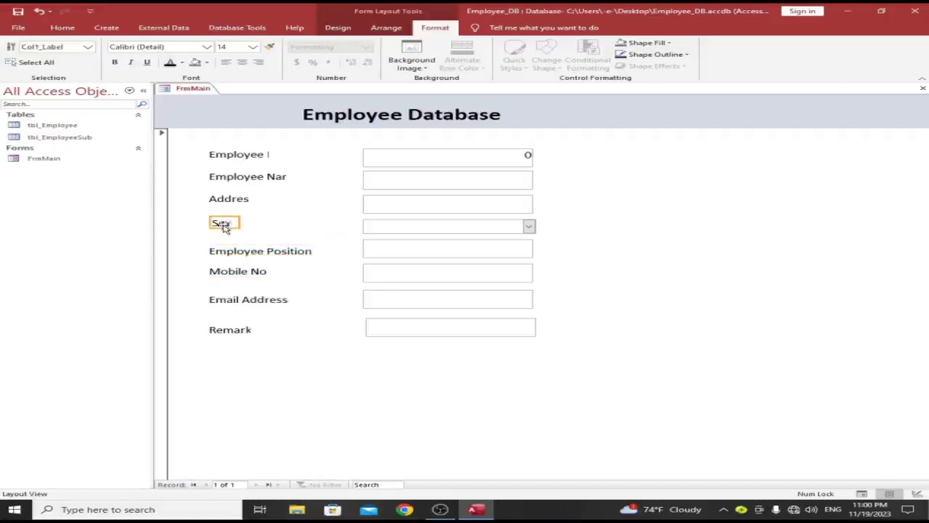
click(225, 204)
drag(250, 195, 308, 195)
drag(243, 206, 245, 211)
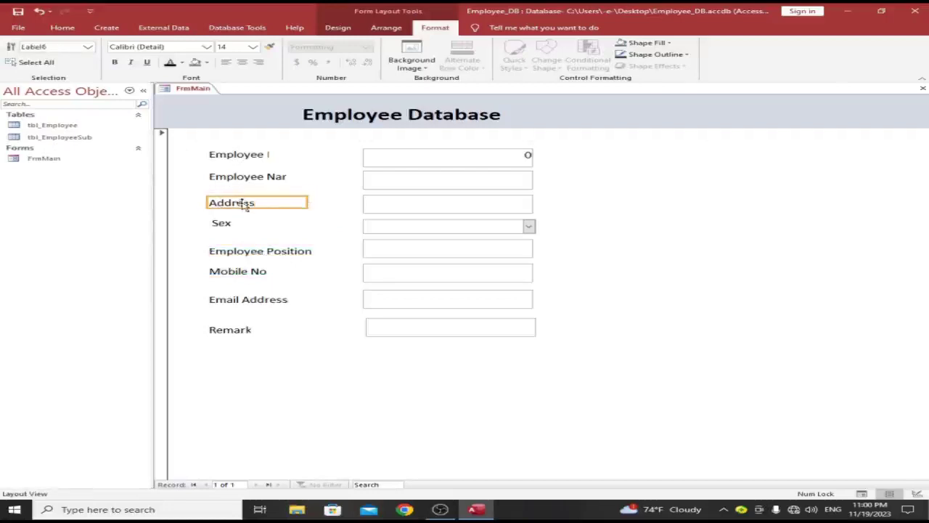
click(243, 177)
drag(289, 178, 349, 176)
click(255, 157)
drag(267, 157, 285, 157)
key(ctrl+z)
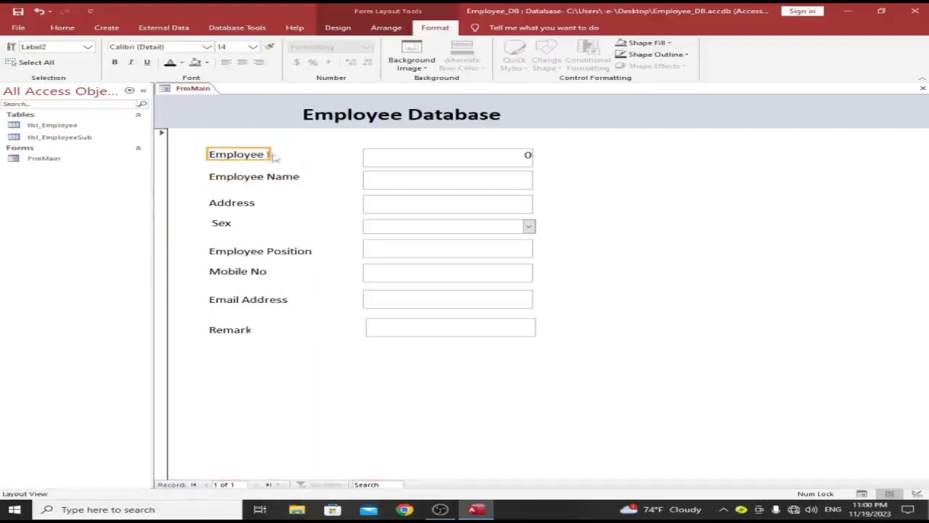
drag(270, 154, 316, 154)
click(306, 433)
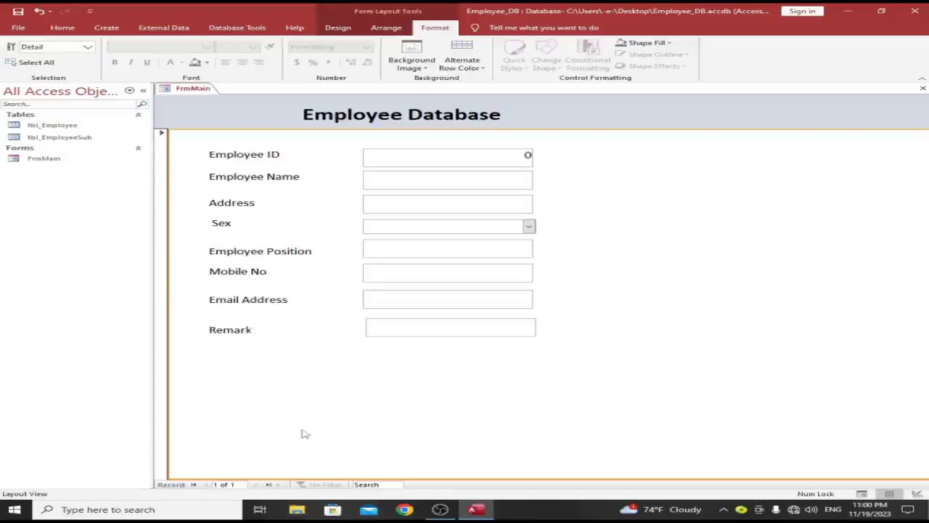
click(466, 331)
Step: Clear the selection and switch to the ribbon's Create tab
click(477, 365)
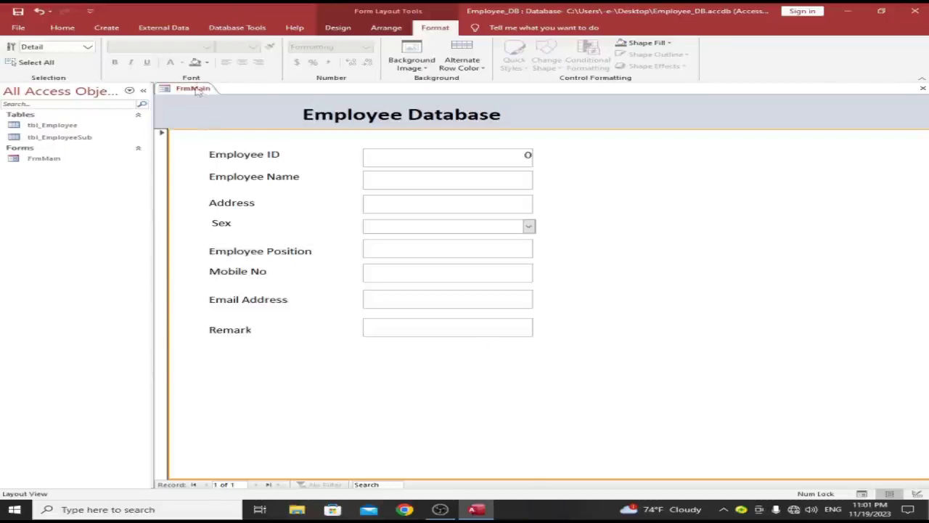
click(106, 28)
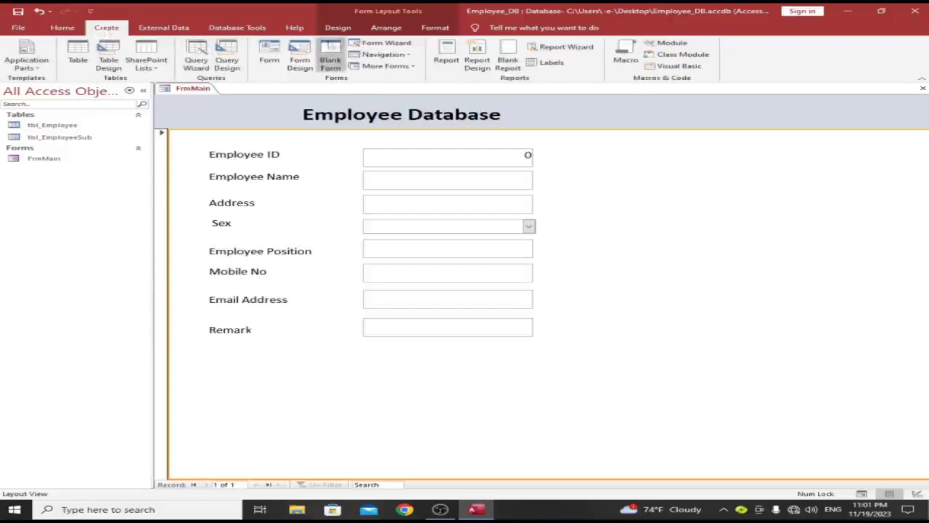
Step: Create a new blank form and save it as frmSub
click(330, 58)
right_click(363, 166)
click(233, 173)
key(ctrl+s)
text(frmSub)
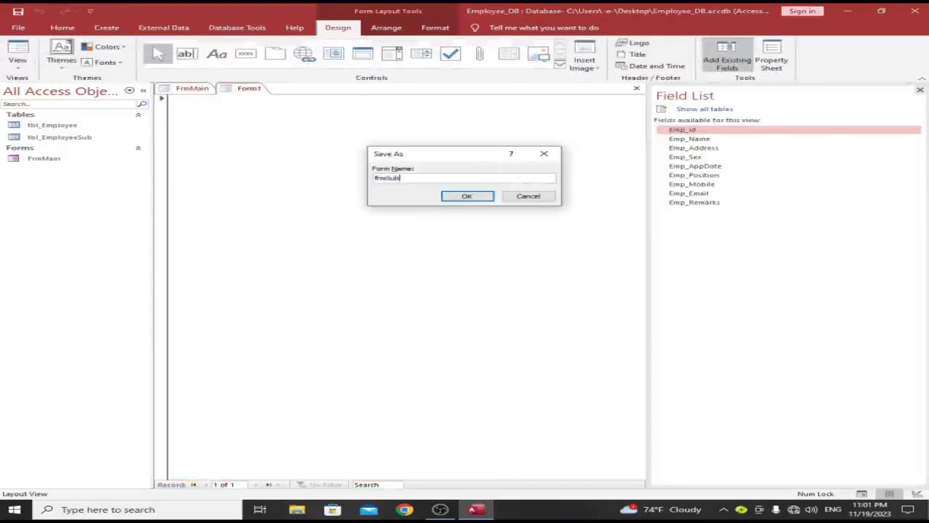
key(Return)
Step: Switch frmSub to Design View and add Form Header/Footer sections
right_click(235, 170)
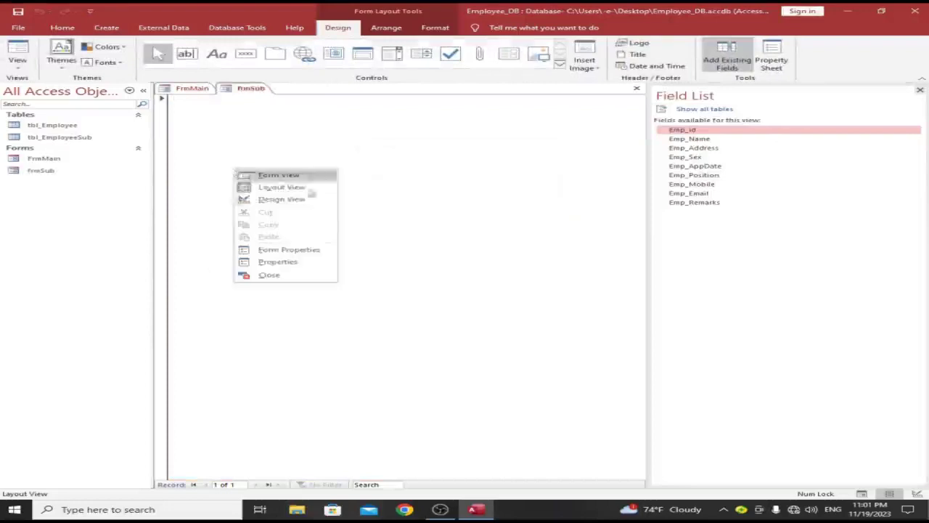
click(320, 202)
right_click(331, 152)
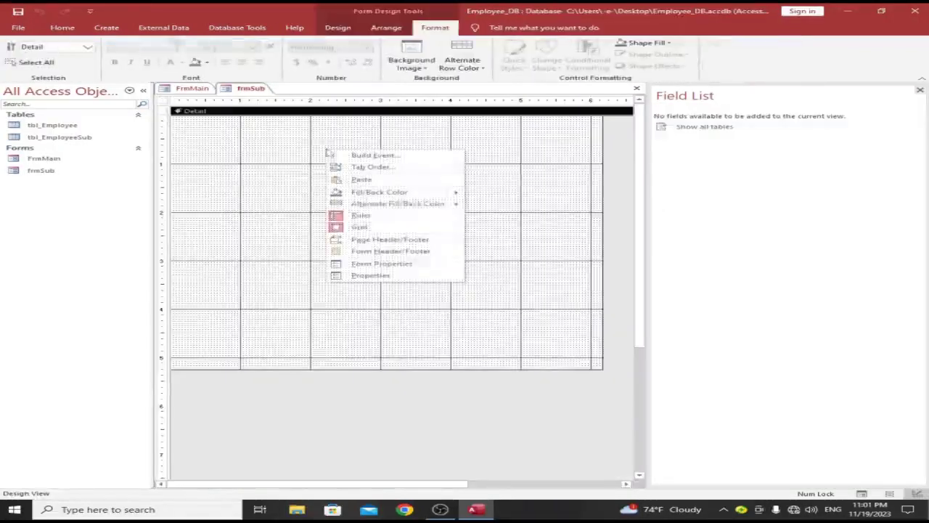
click(363, 251)
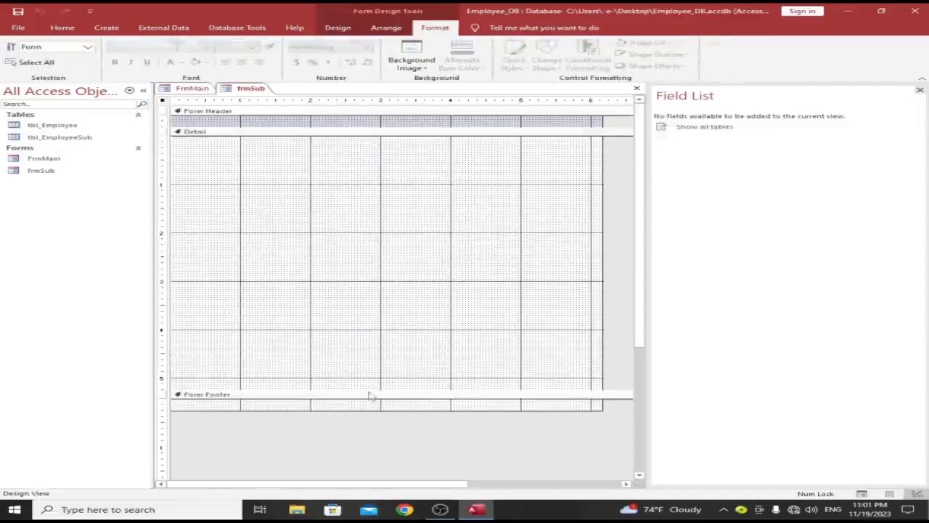
Step: Raise the Form Footer to shorten the Detail section and make the Form Header slightly taller
drag(370, 396, 371, 210)
drag(327, 125, 327, 130)
click(328, 137)
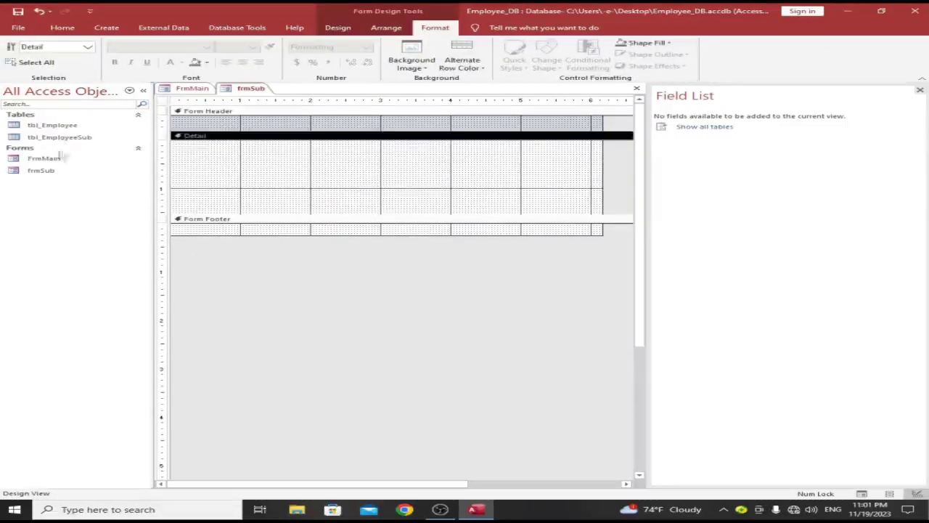
Step: Copy the Employee ID label and Emp_id box from FrmMain's Design View and paste them into frmSub
click(192, 89)
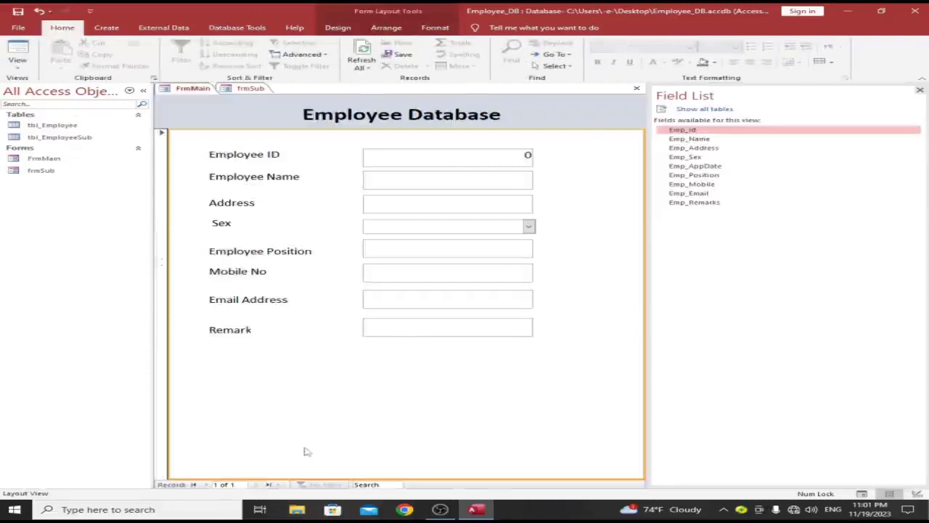
right_click(305, 452)
click(355, 364)
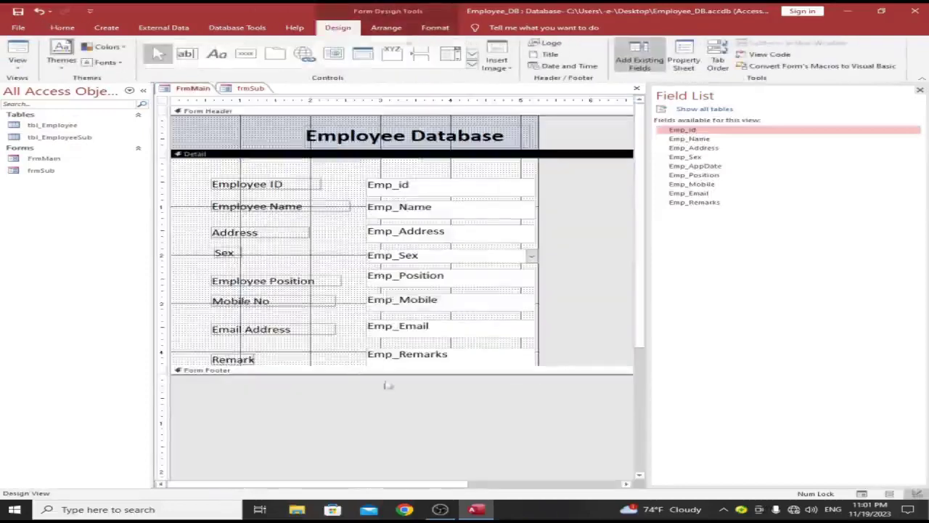
drag(259, 174, 397, 189)
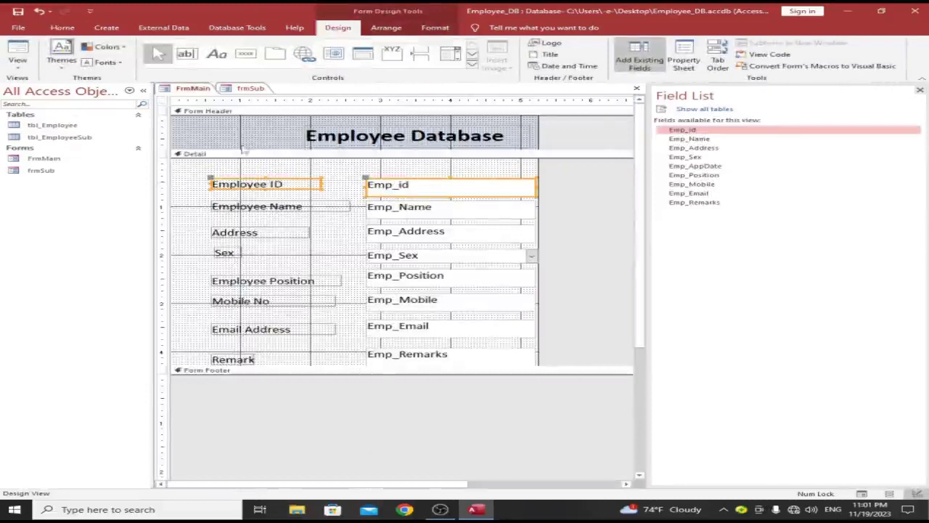
click(246, 88)
key(ctrl+v)
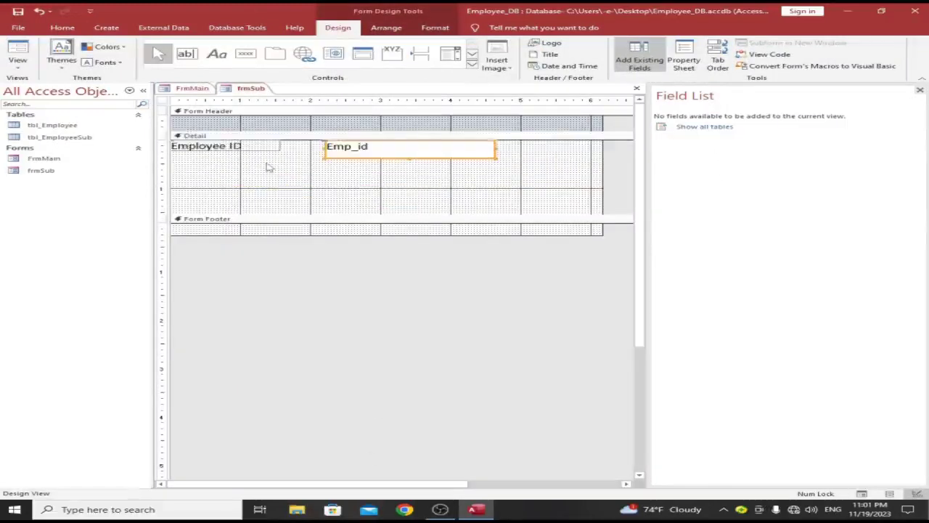
Step: Delete the pasted Employee ID label and move the Emp_id box to the Detail section's left edge
click(229, 161)
key(ctrl+a)
drag(229, 129, 231, 126)
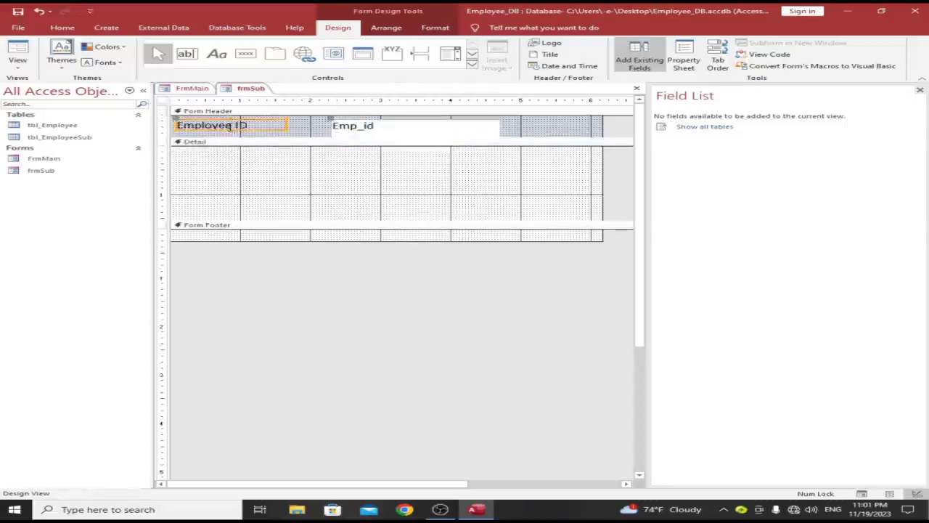
click(344, 180)
key(ctrl+z)
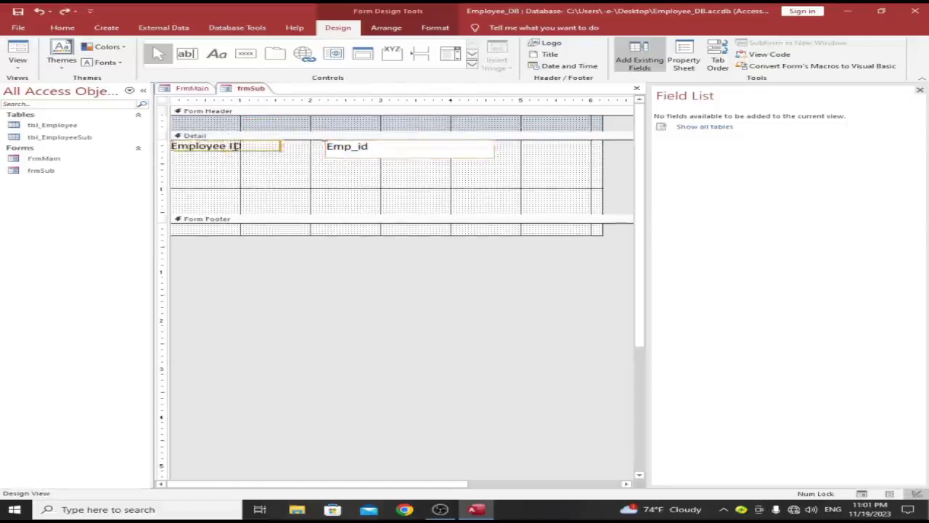
key(Delete)
drag(340, 149, 193, 149)
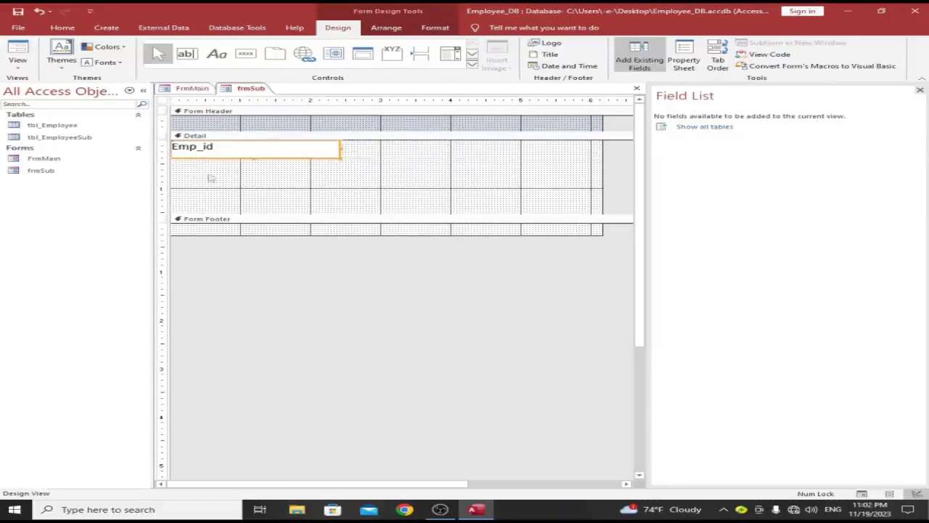
click(163, 103)
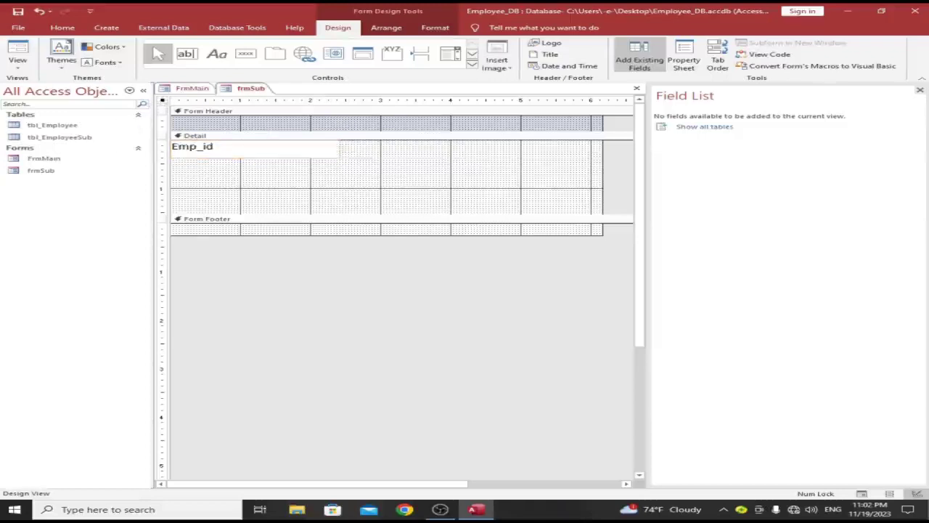
right_click(430, 177)
Step: Set the form's Record Source to tbl_EmployeeSub on the Property Sheet's Data tab
click(485, 300)
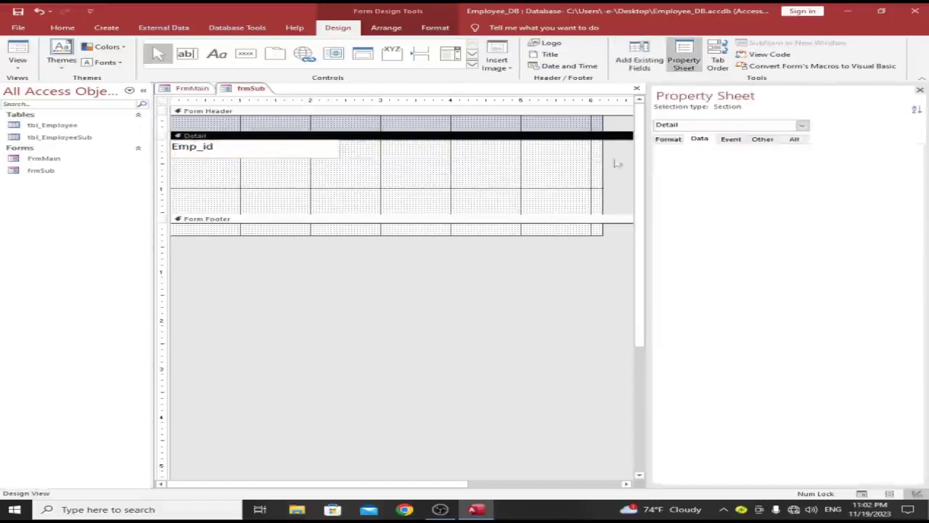
click(163, 102)
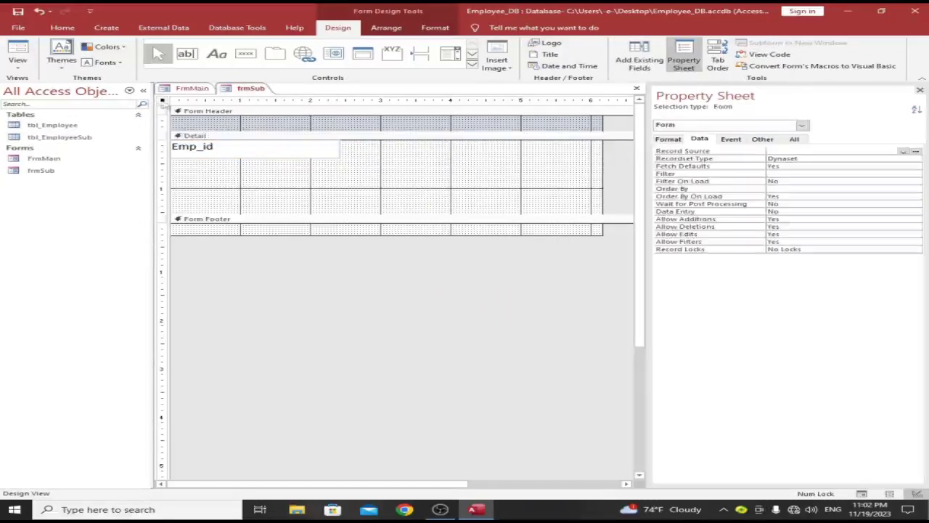
click(914, 151)
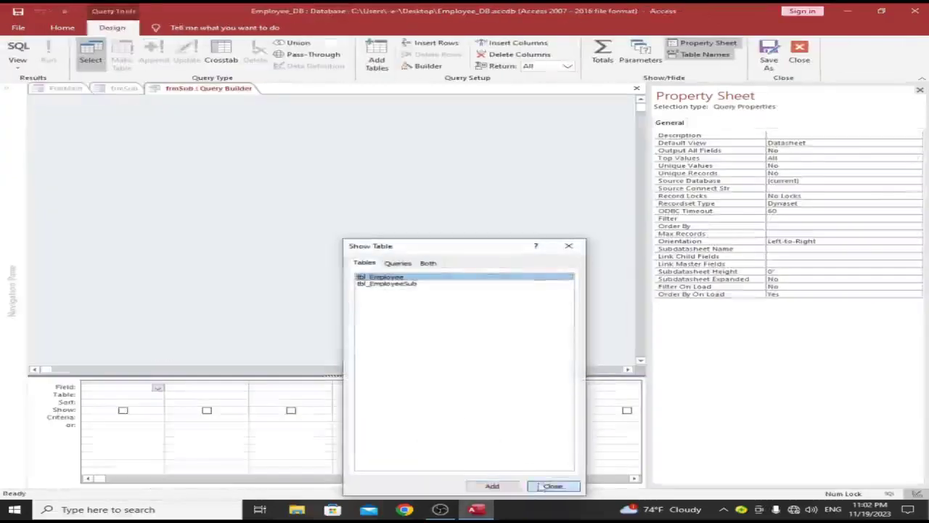
click(552, 485)
right_click(186, 88)
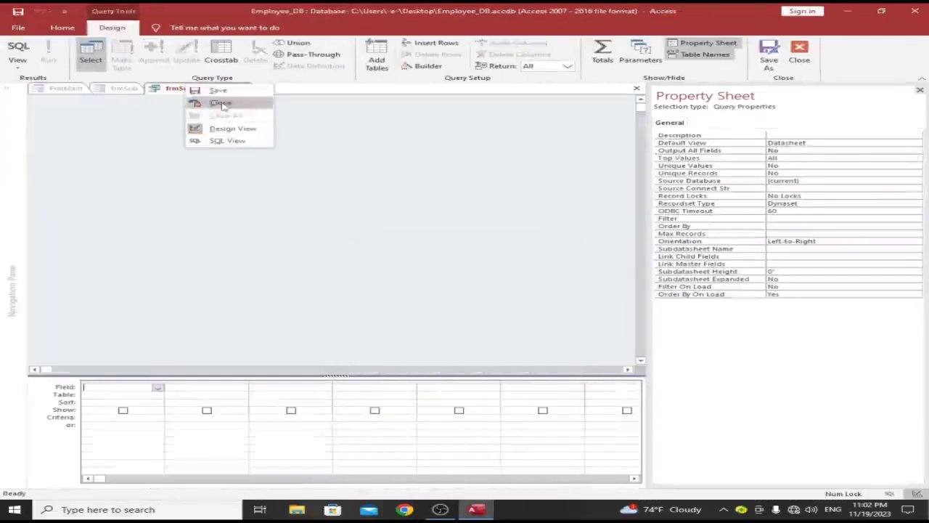
click(221, 104)
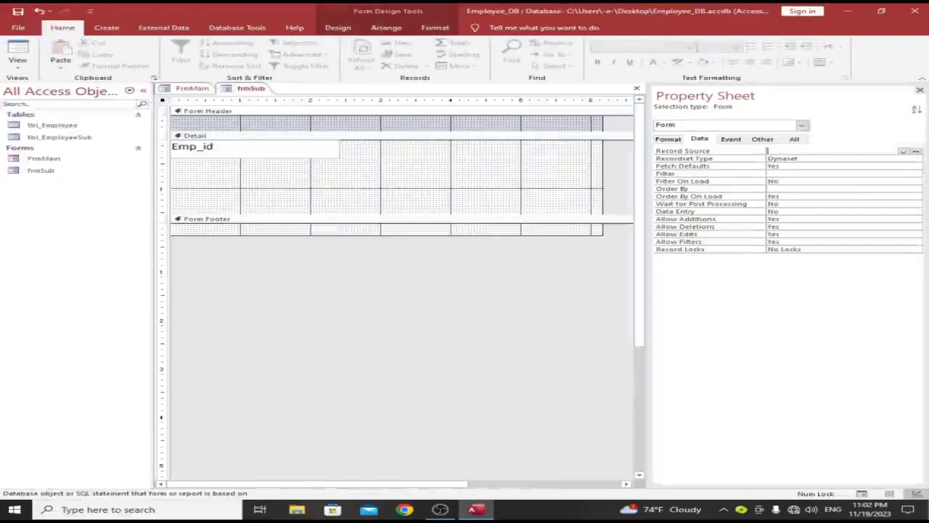
click(903, 151)
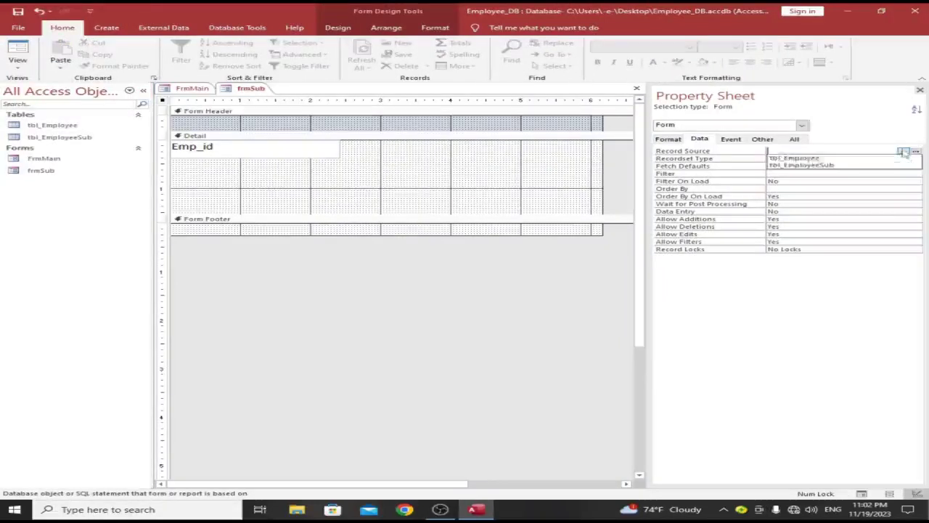
click(862, 165)
Step: Bind the Emp_id text box to Emp_Com_Name and narrow it
click(255, 166)
click(255, 151)
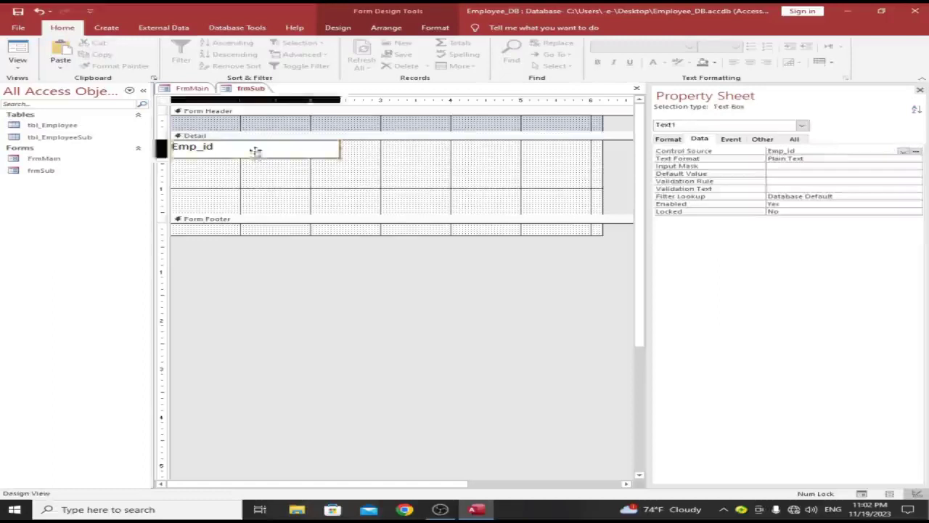
click(902, 151)
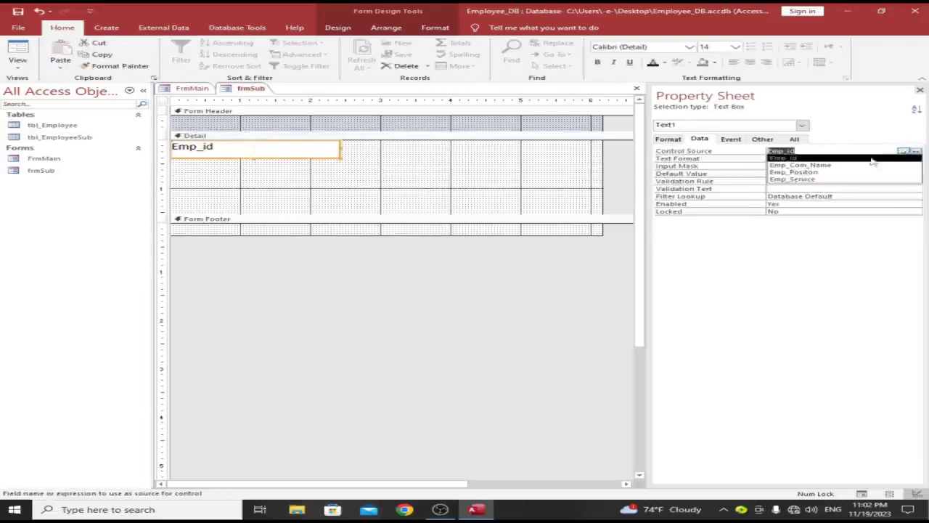
click(857, 165)
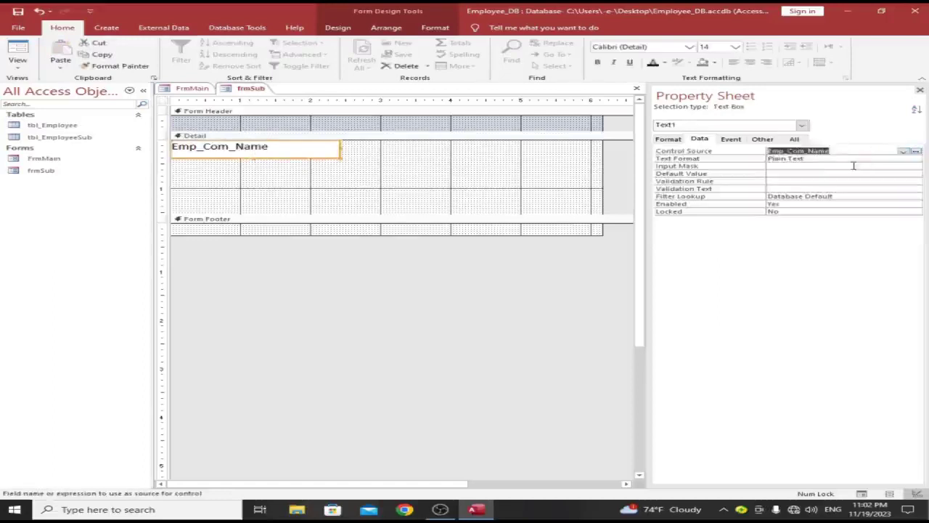
click(450, 207)
click(296, 150)
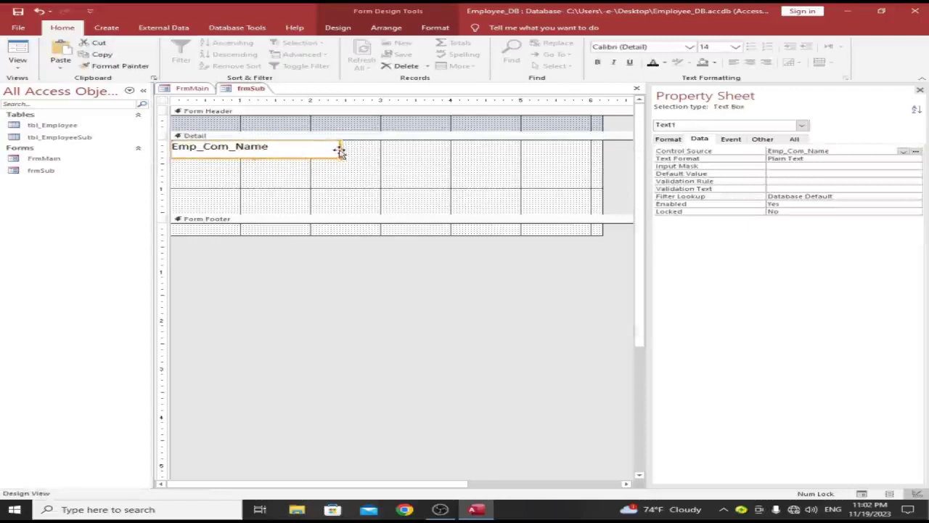
drag(339, 149, 272, 150)
click(310, 192)
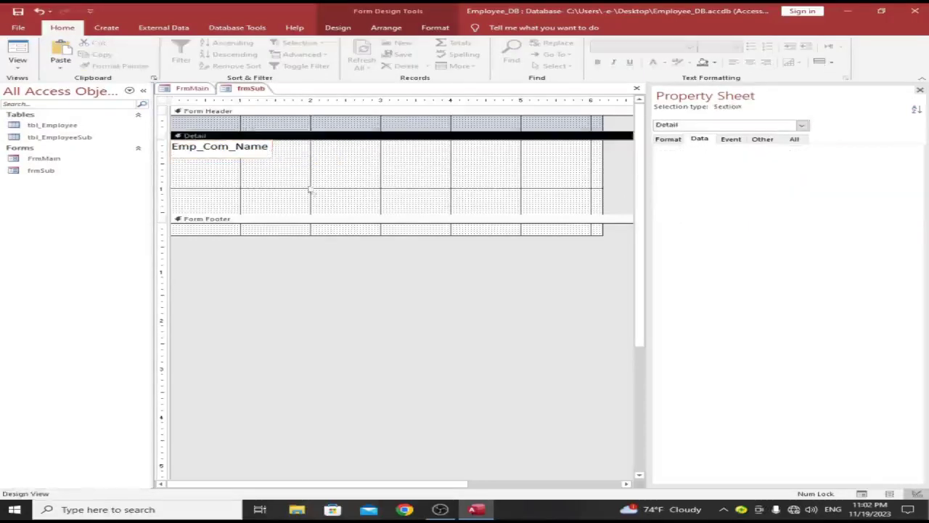
Step: Paste a copy of the Emp_Com_Name box to its right and bind it to Emp_Positon
click(163, 154)
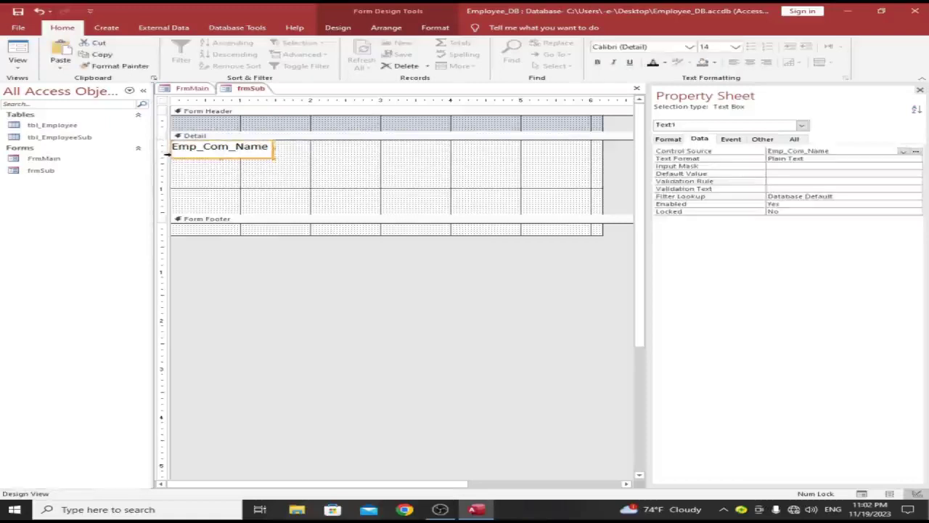
key(ctrl+c)
key(ctrl+v)
drag(239, 180, 472, 150)
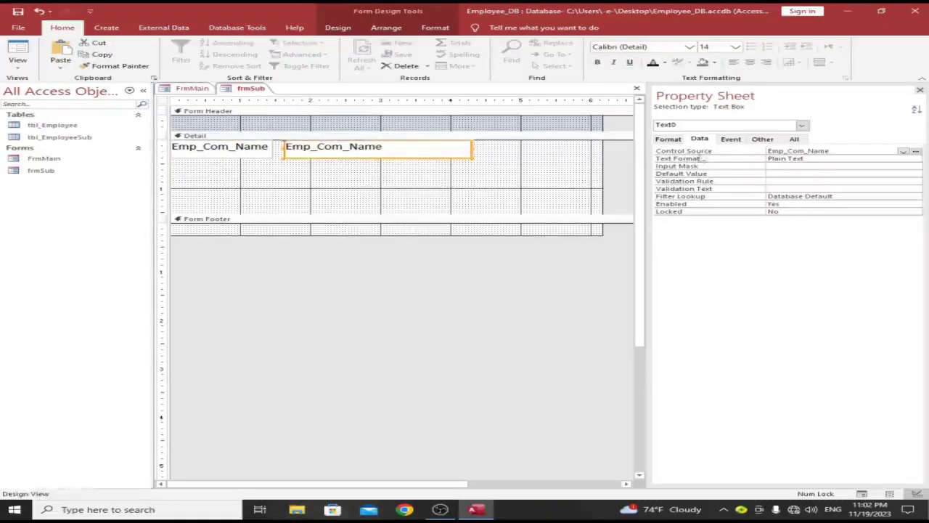
click(903, 151)
click(786, 181)
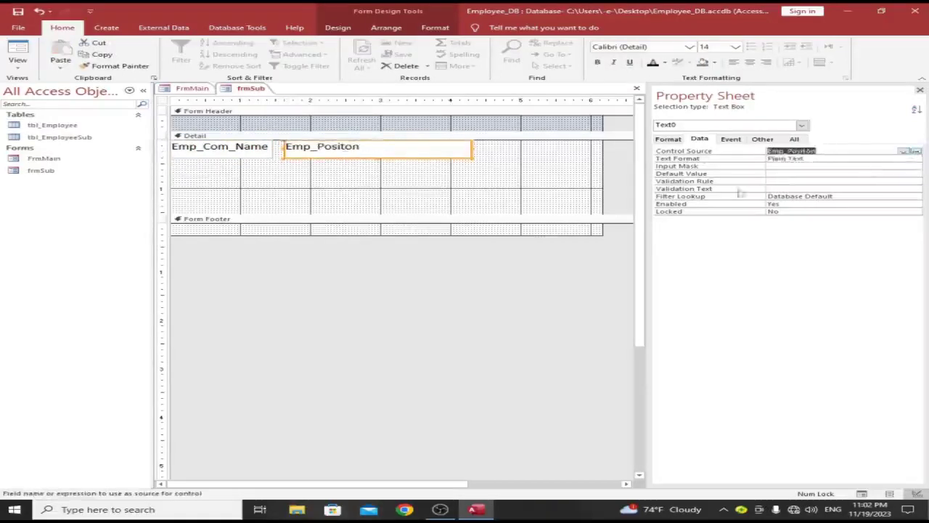
click(484, 197)
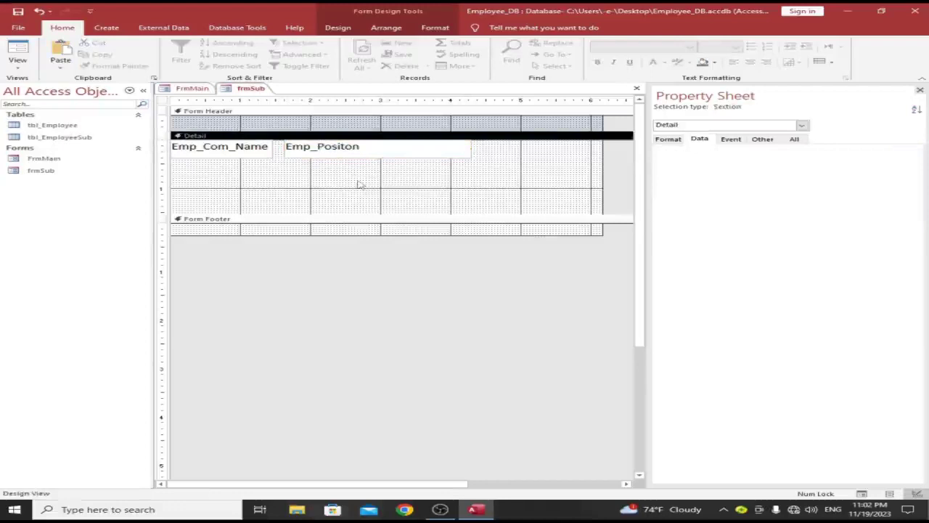
Step: Add a third copy bound to Emp_Service at the row's end, then shrink Detail to one row
key(Tab)
drag(252, 155, 559, 153)
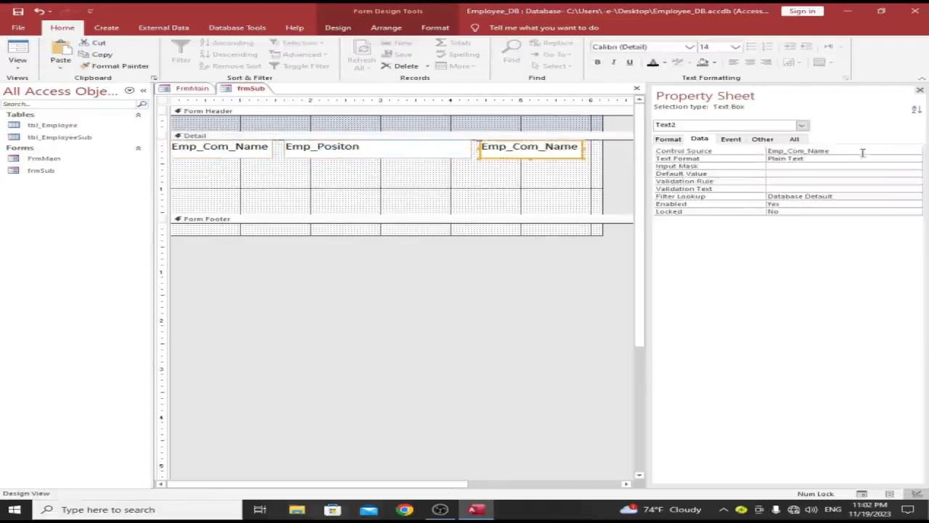
click(887, 152)
click(902, 151)
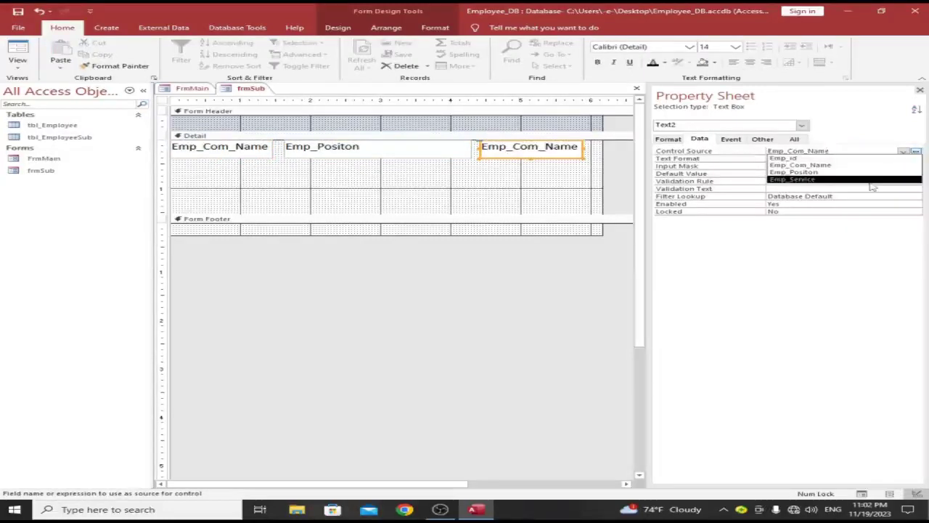
click(844, 184)
click(546, 190)
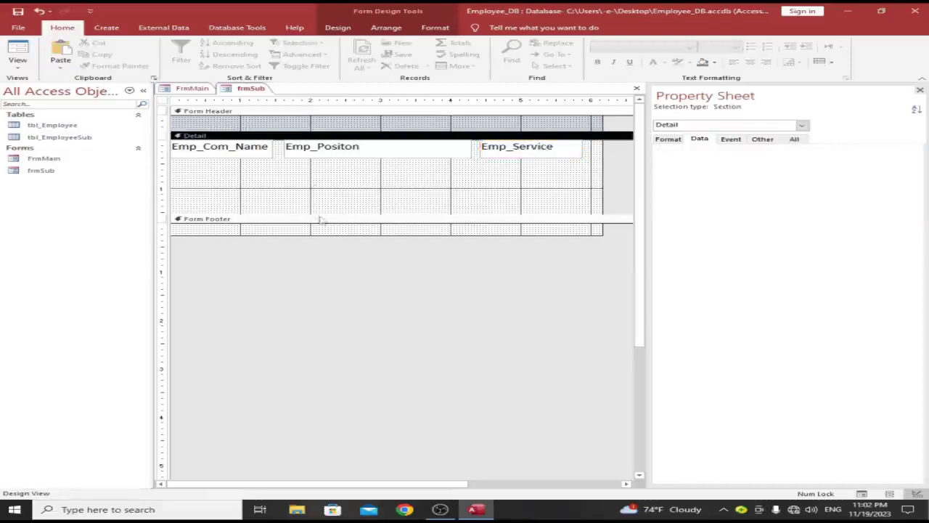
drag(319, 213, 322, 160)
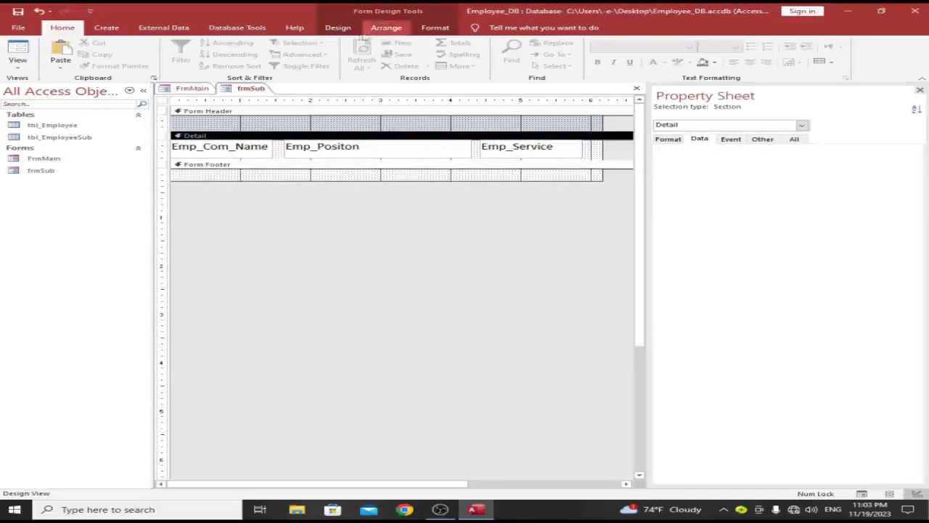
Step: Add a 'Company Name' label in the Form Header at font size 14, widened and moved left
click(335, 27)
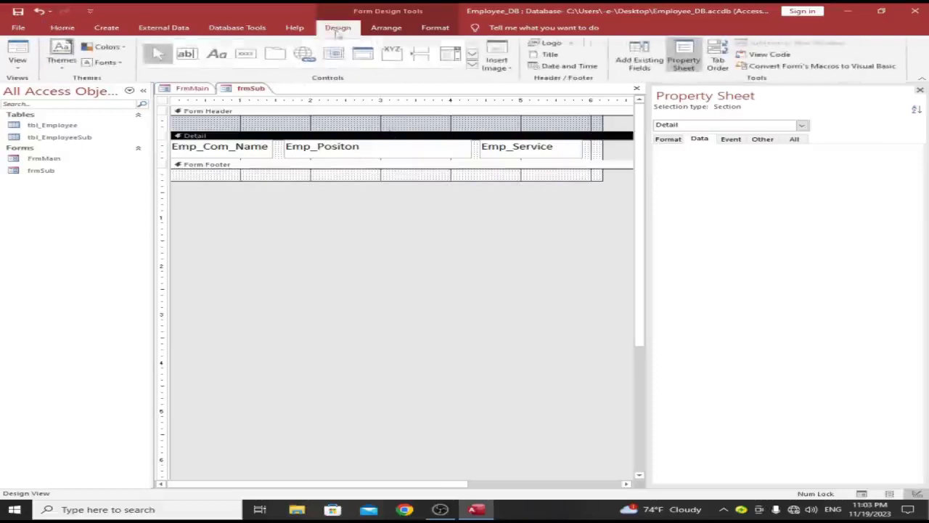
click(216, 53)
click(182, 122)
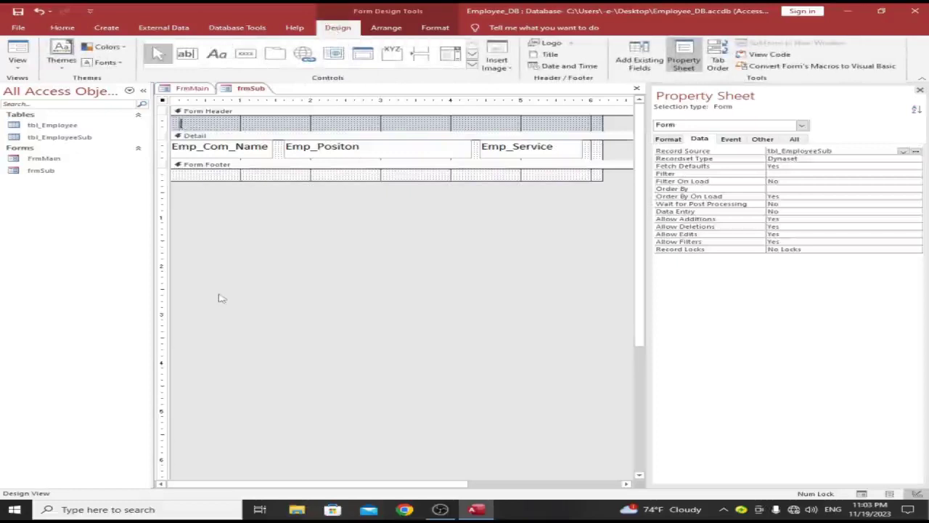
text(Compan)
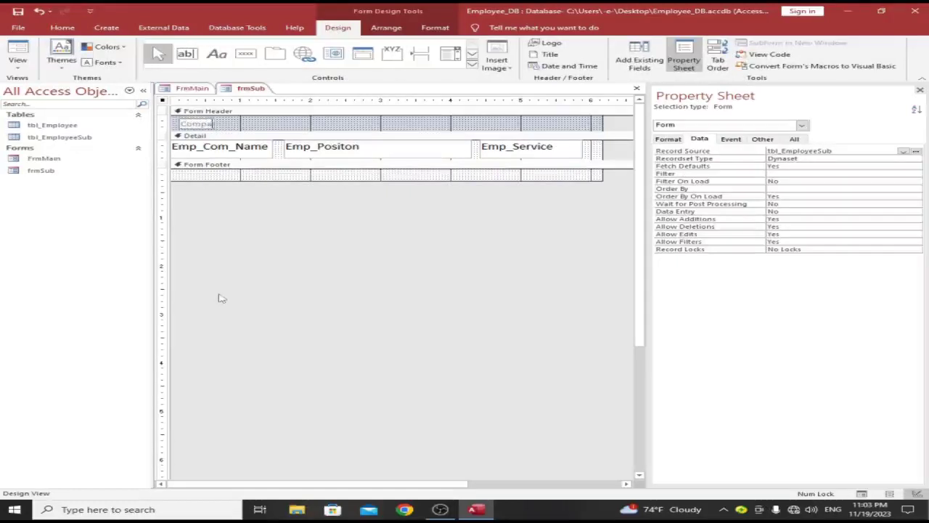
text(y Name)
key(Return)
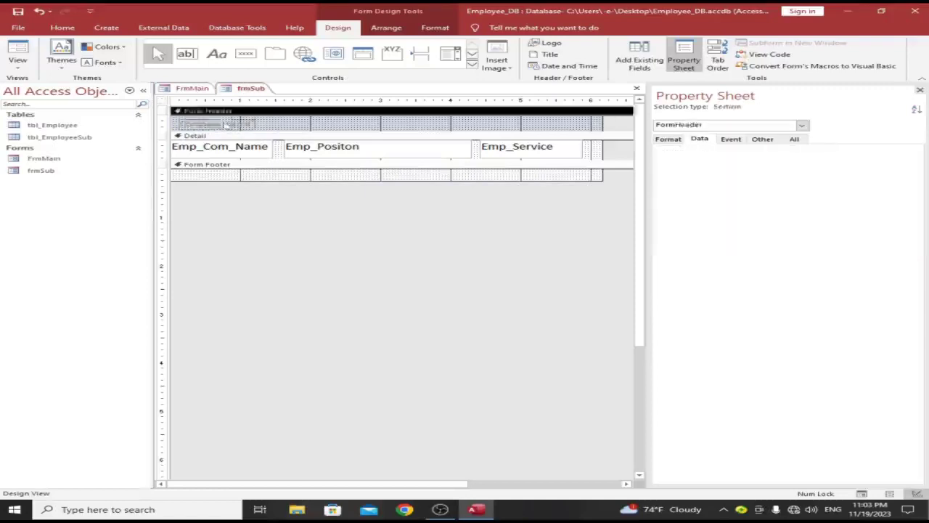
click(63, 28)
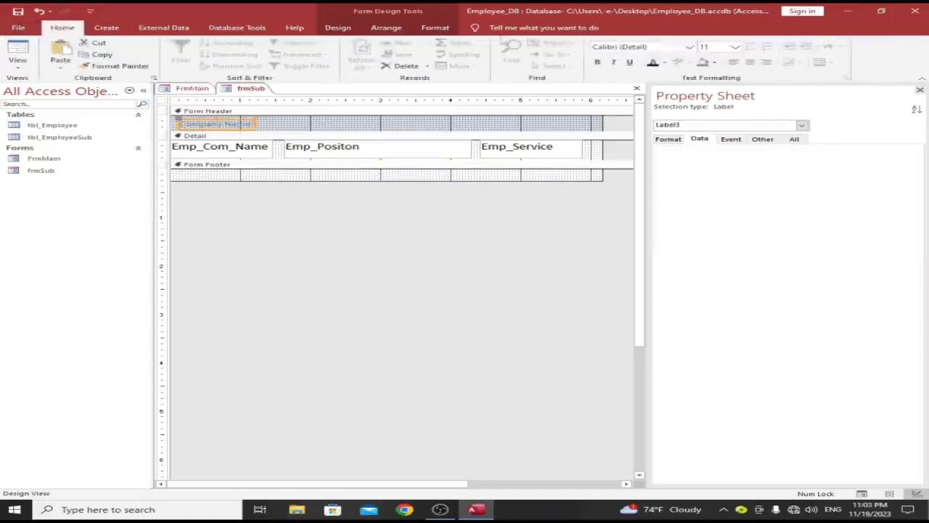
click(702, 46)
text(14)
key(Return)
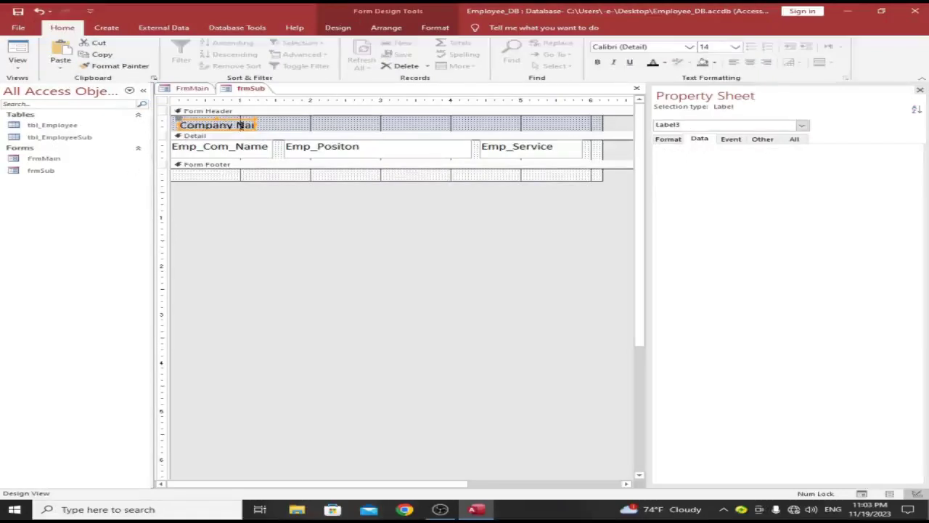
drag(257, 125, 281, 125)
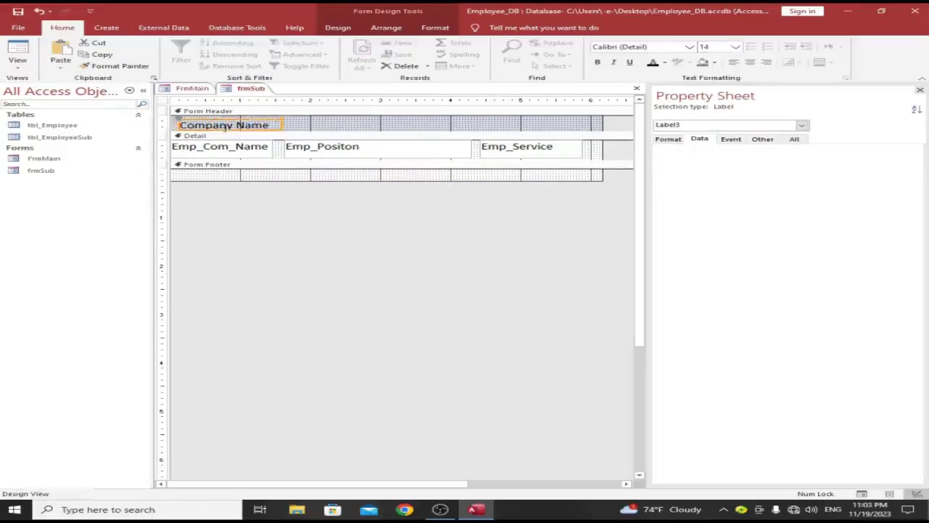
drag(223, 122, 213, 115)
Step: Duplicate the label as 'Position' and 'Service (Years)' above their matching fields
key(ctrl+v)
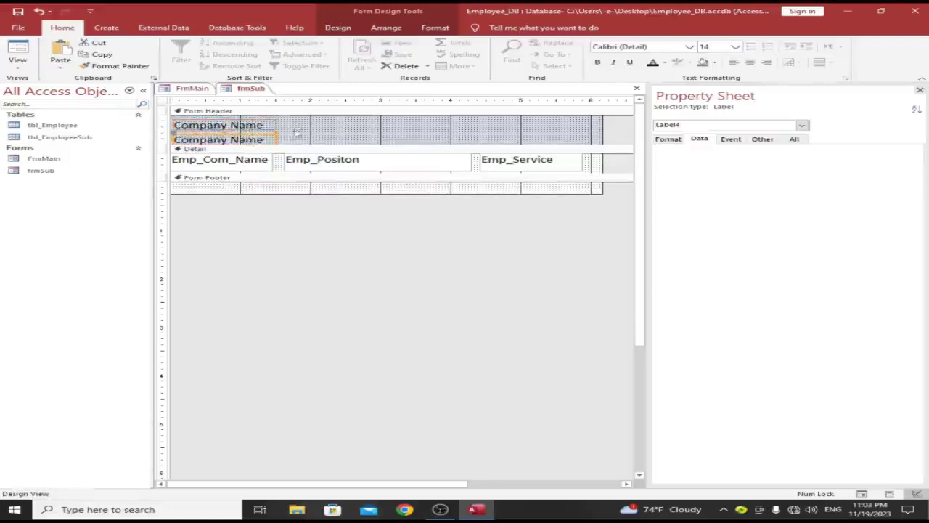
drag(251, 134, 217, 124)
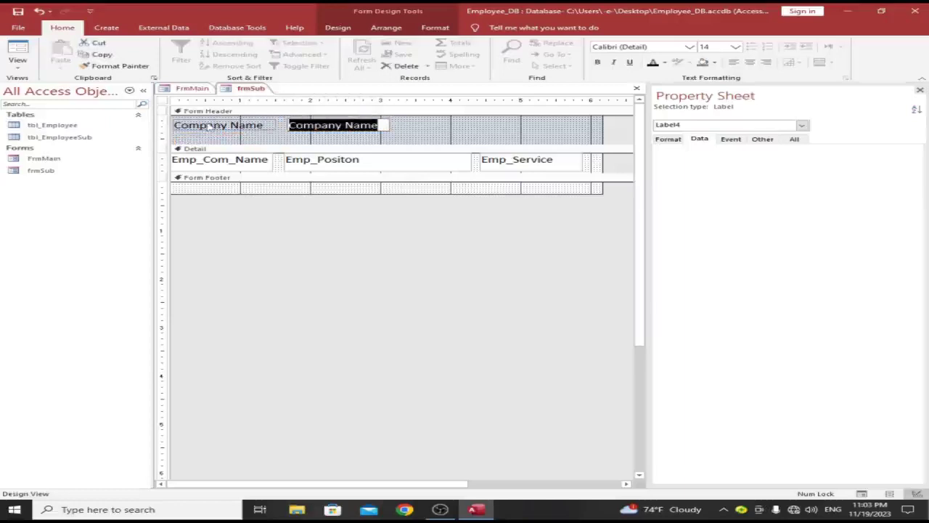
text(Position)
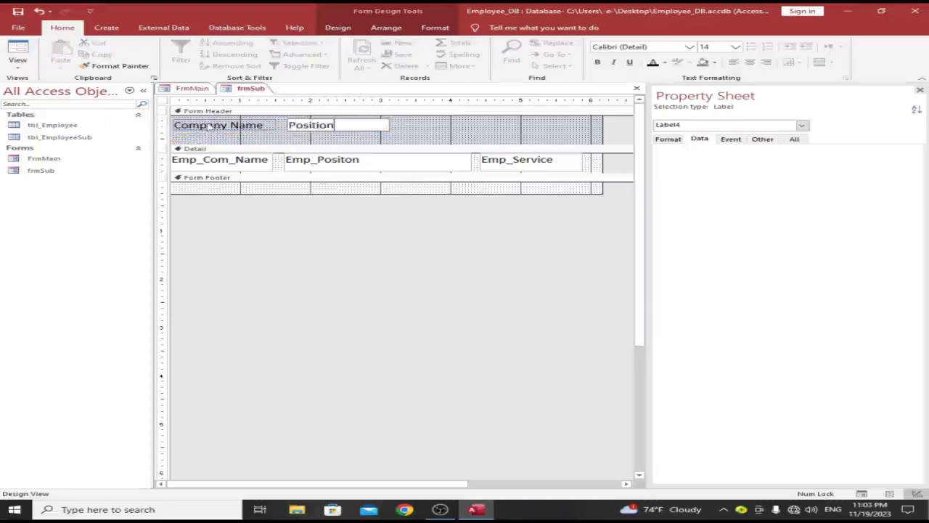
click(444, 124)
click(369, 128)
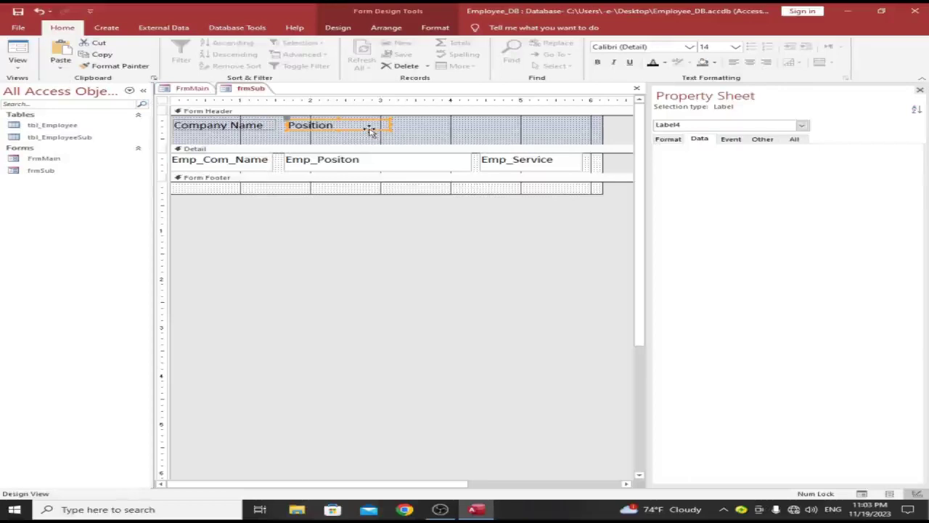
key(ctrl+d)
drag(368, 135, 403, 126)
click(553, 125)
text(Se)
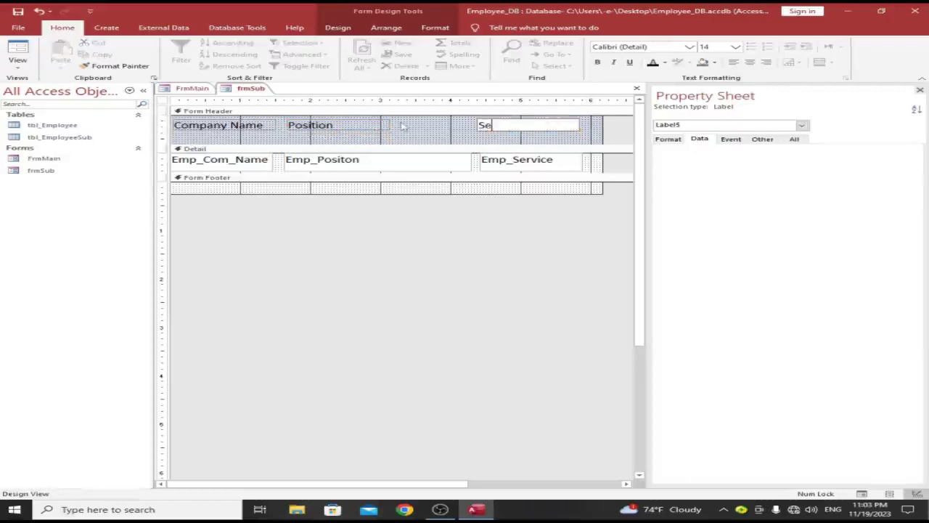
text(rvice (Years)
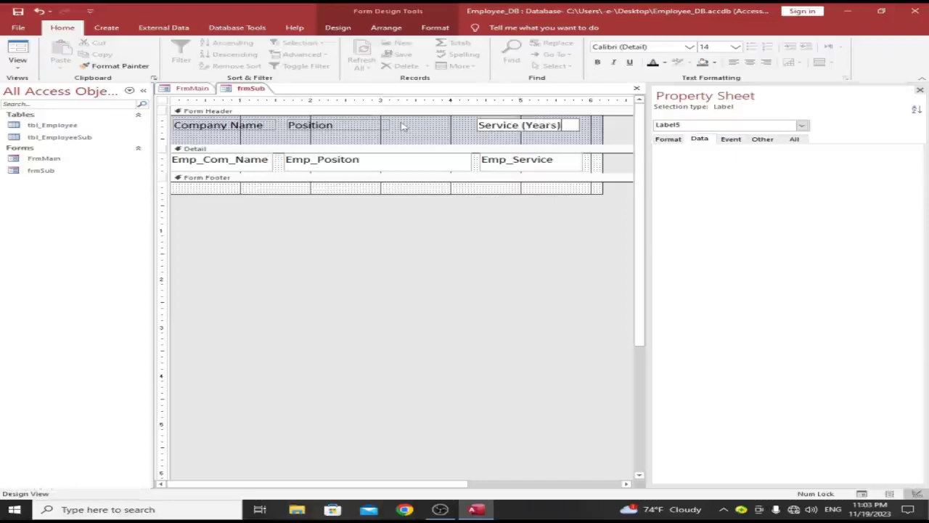
Step: Finish the Service (Years) label and show the whole form's Format properties
click(373, 141)
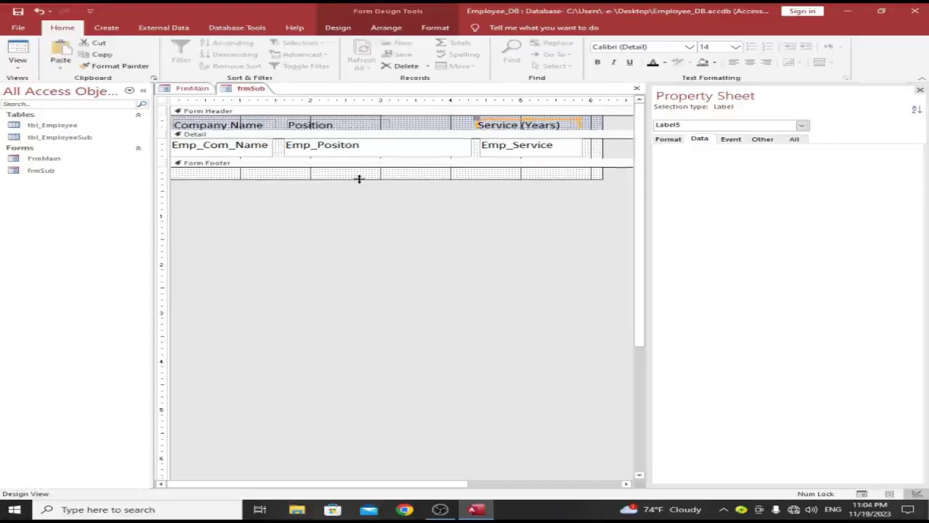
click(357, 227)
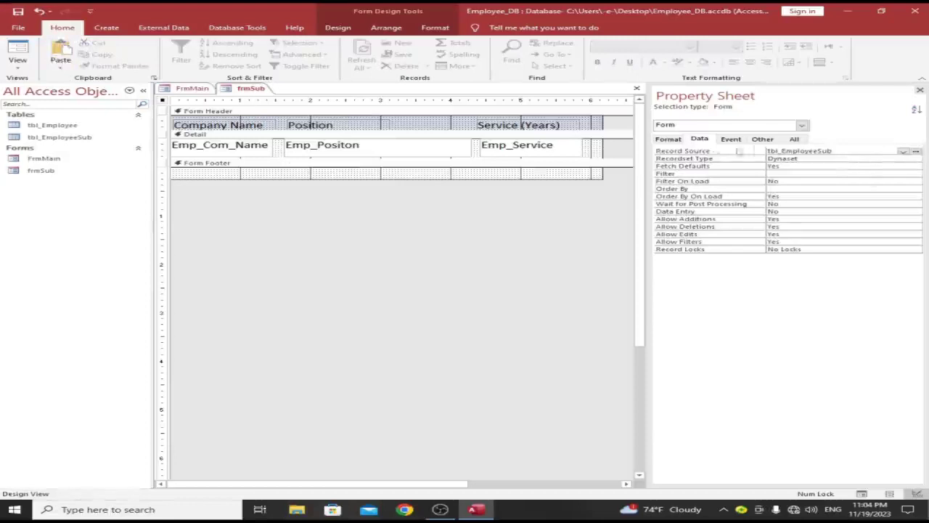
click(666, 139)
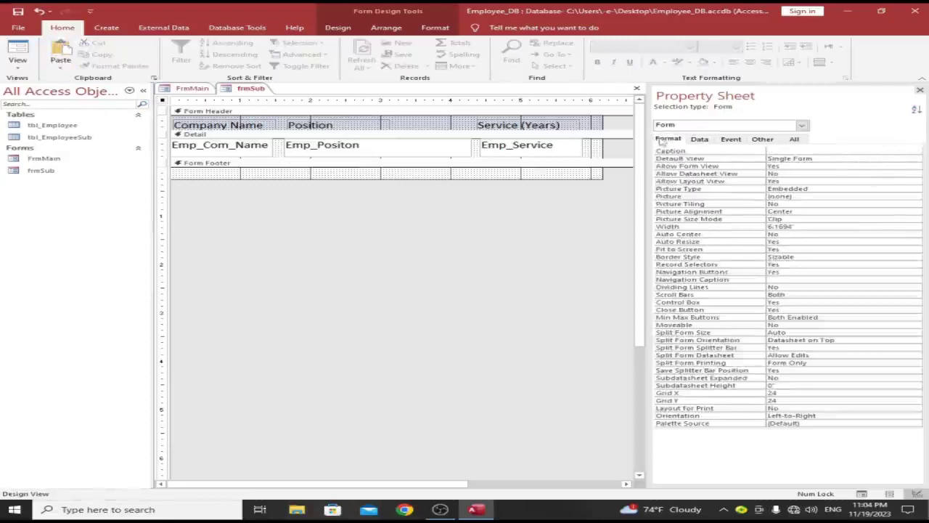
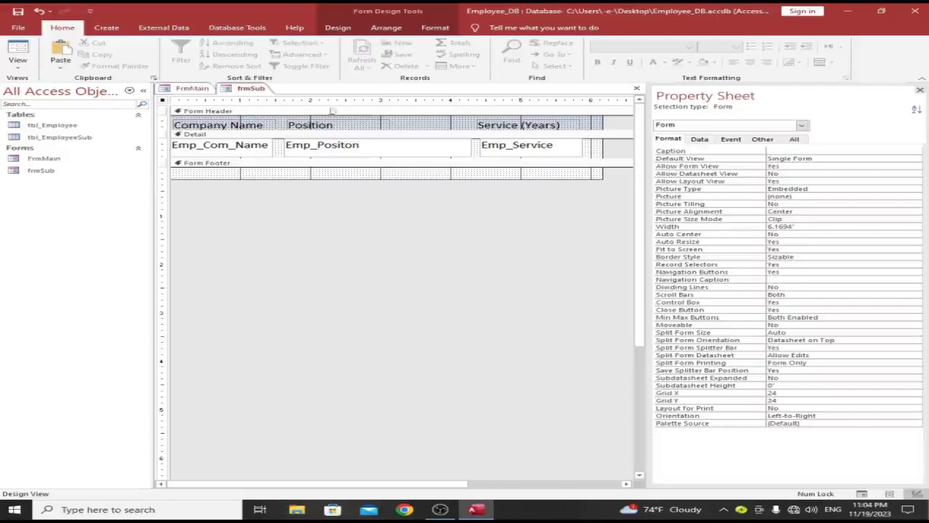
Step: Set frmSub's Default View to Continuous Forms and collapse its Form Footer to zero height
click(856, 161)
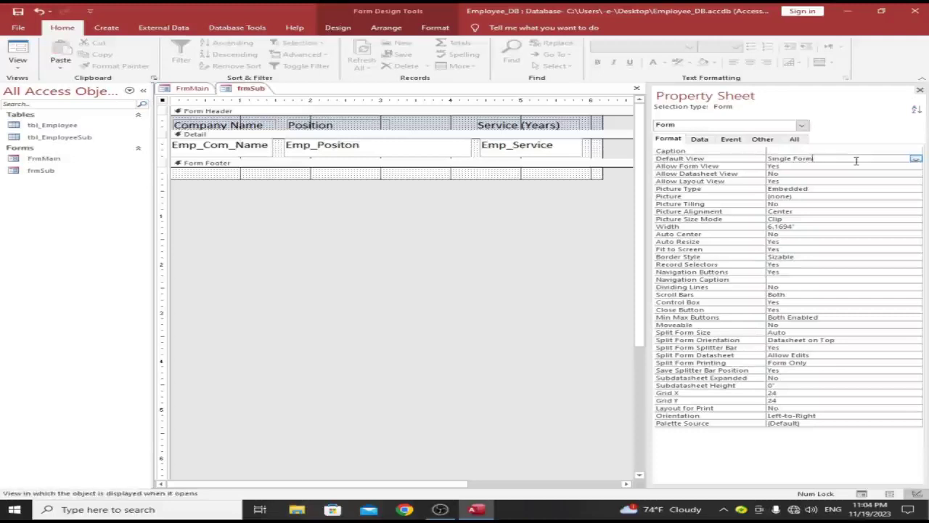
click(918, 159)
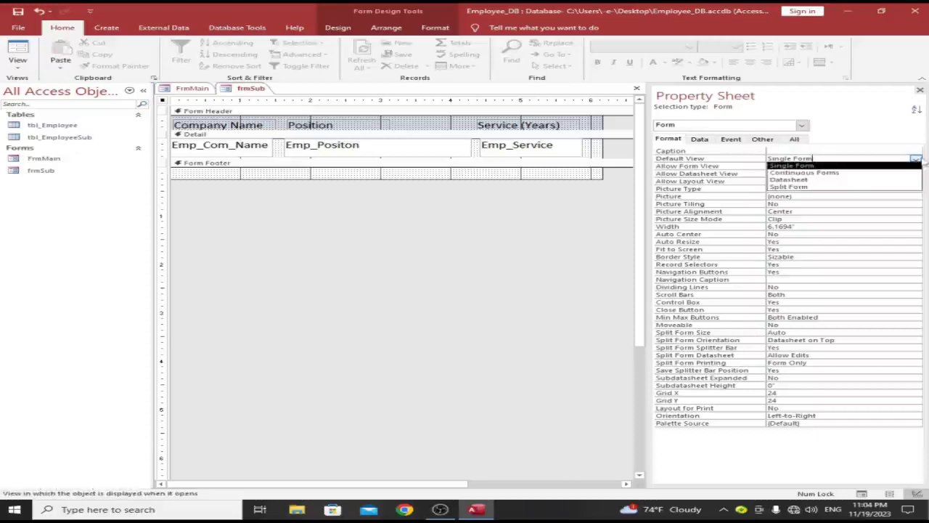
click(871, 173)
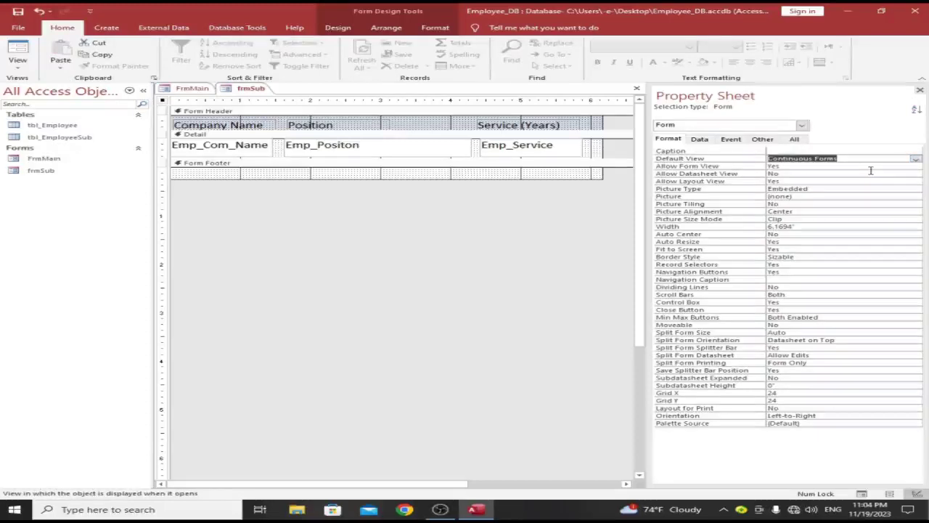
click(489, 173)
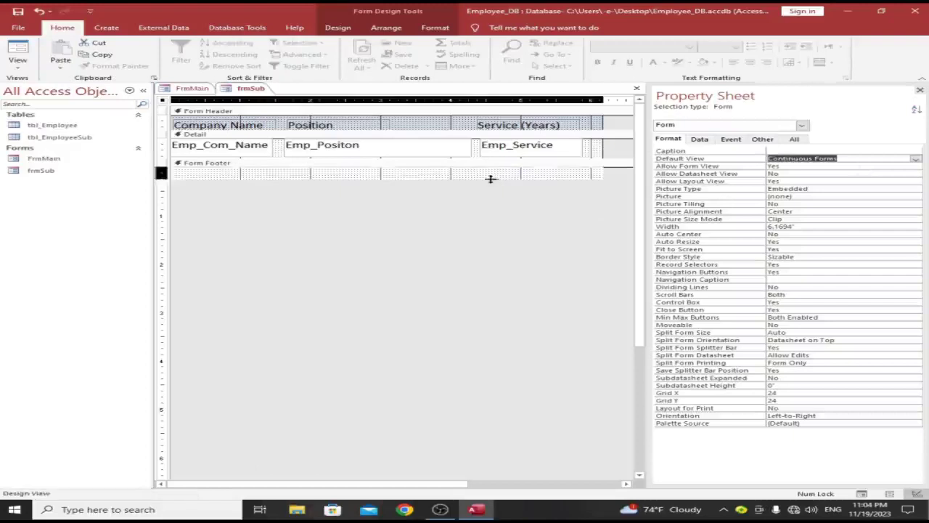
drag(490, 173, 490, 169)
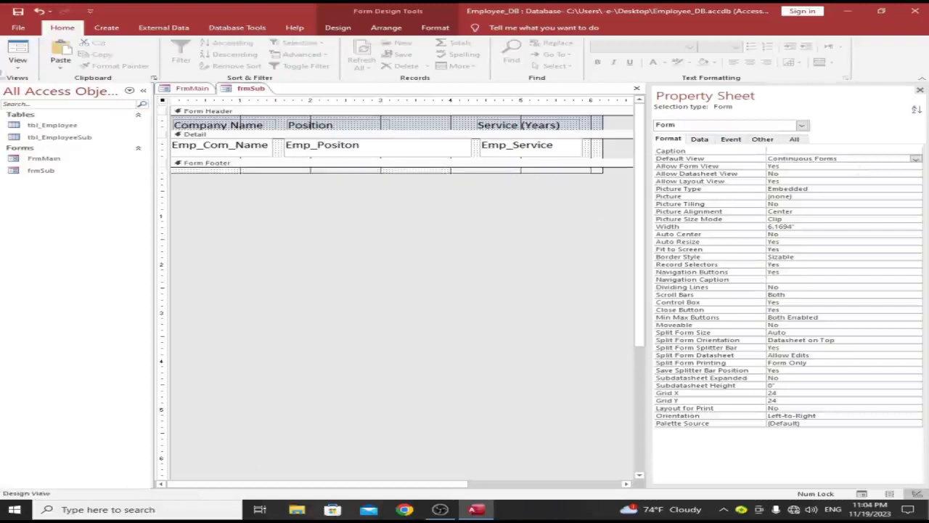
Step: Save and close frmSub, then bring FrmMain back into Design View
right_click(251, 88)
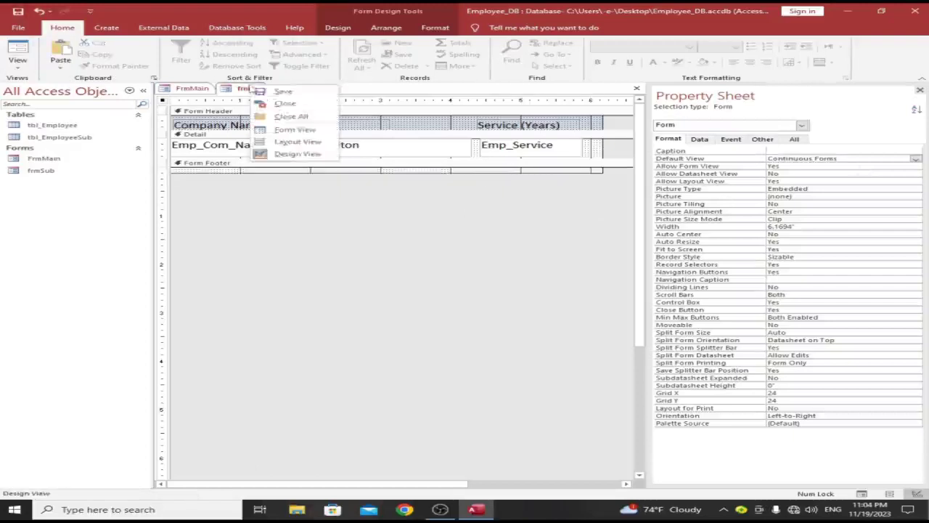
click(270, 102)
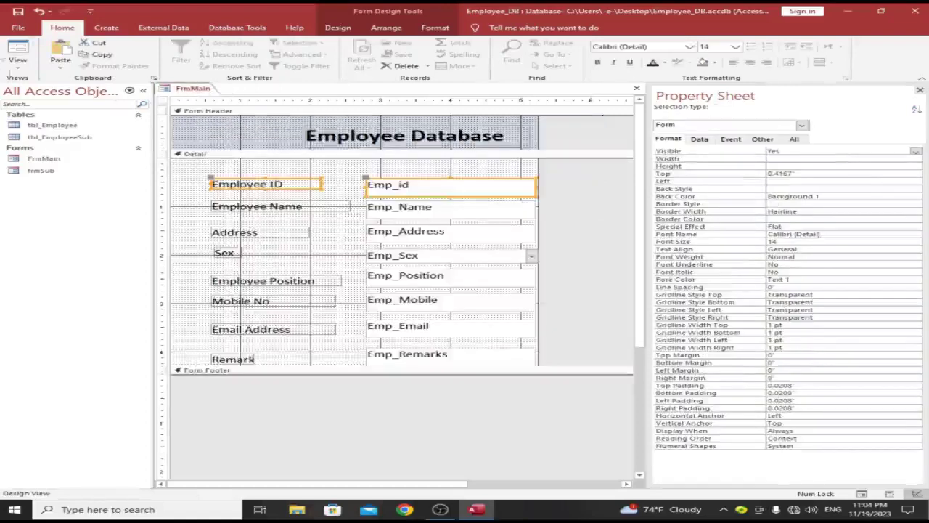
click(18, 45)
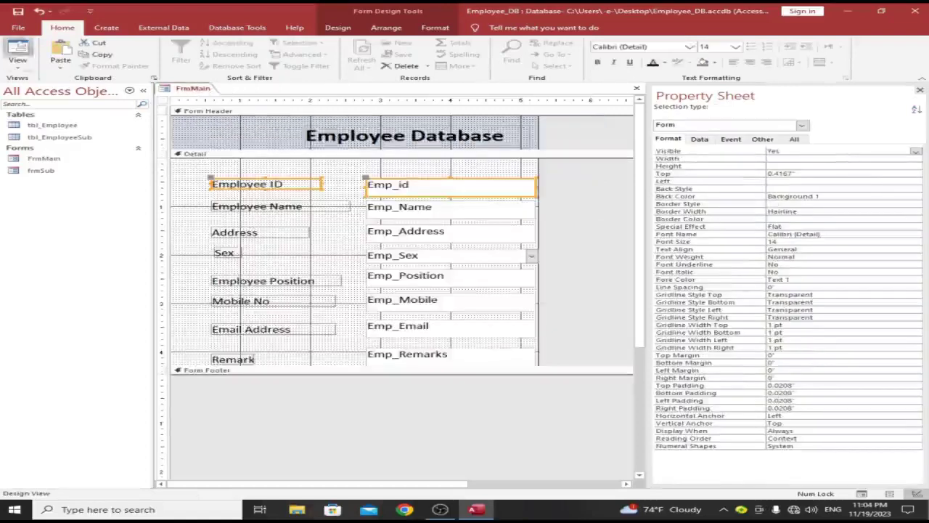
right_click(728, 305)
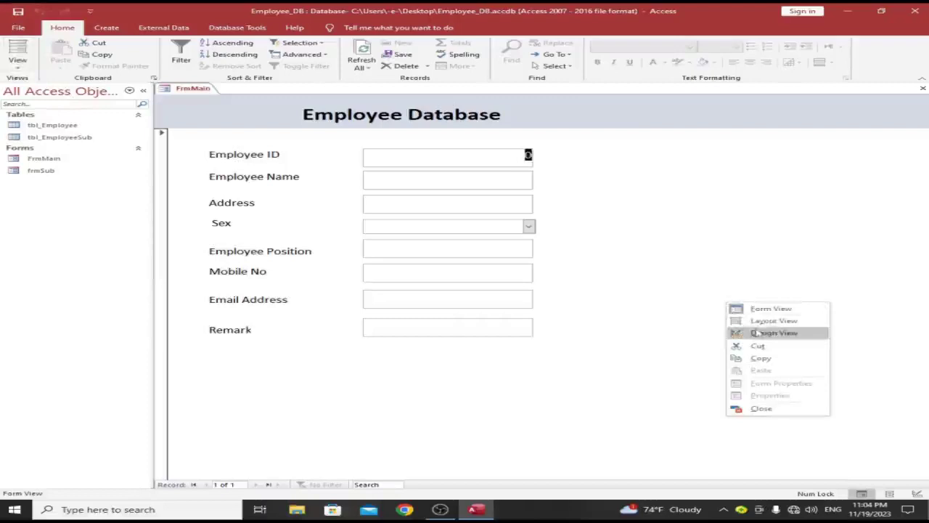
click(762, 332)
Step: Enlarge FrmMain's Detail section and drop frmSub onto it below the Remark field
drag(569, 372, 566, 447)
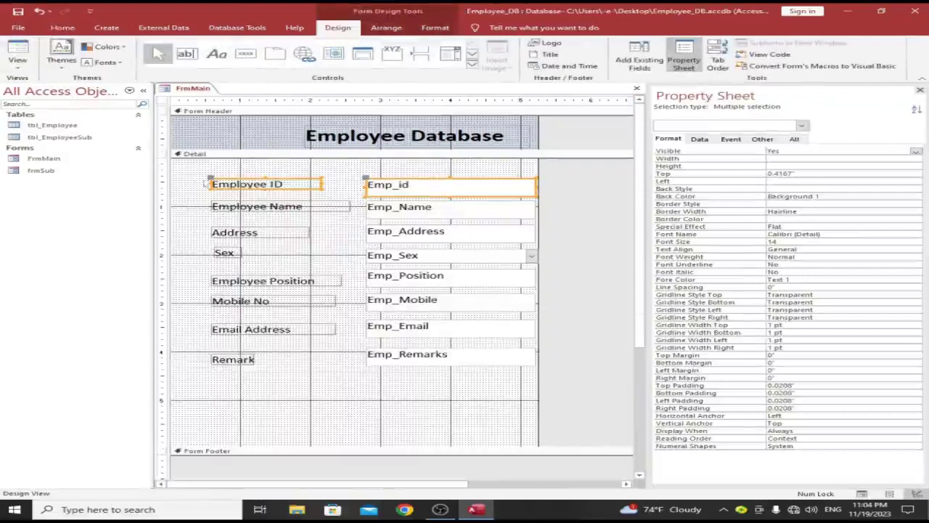
click(45, 172)
drag(311, 403, 231, 379)
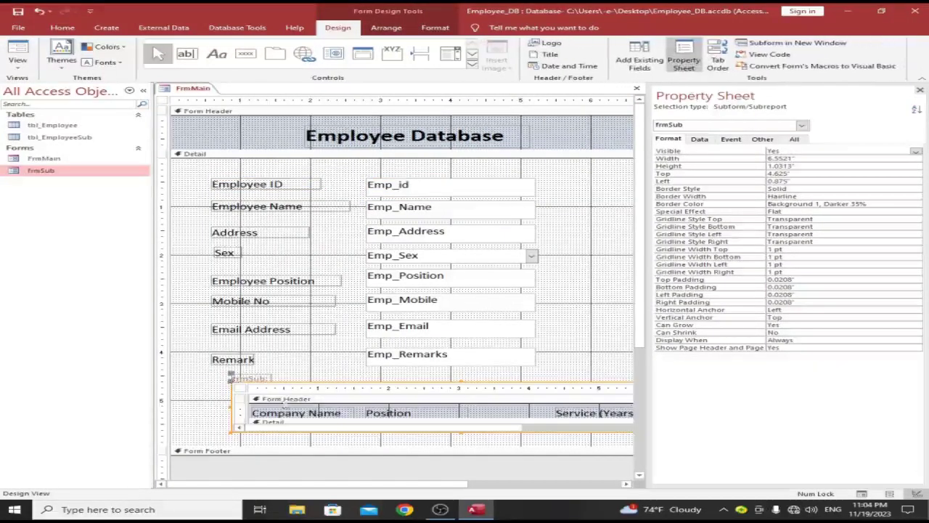
drag(282, 383, 258, 382)
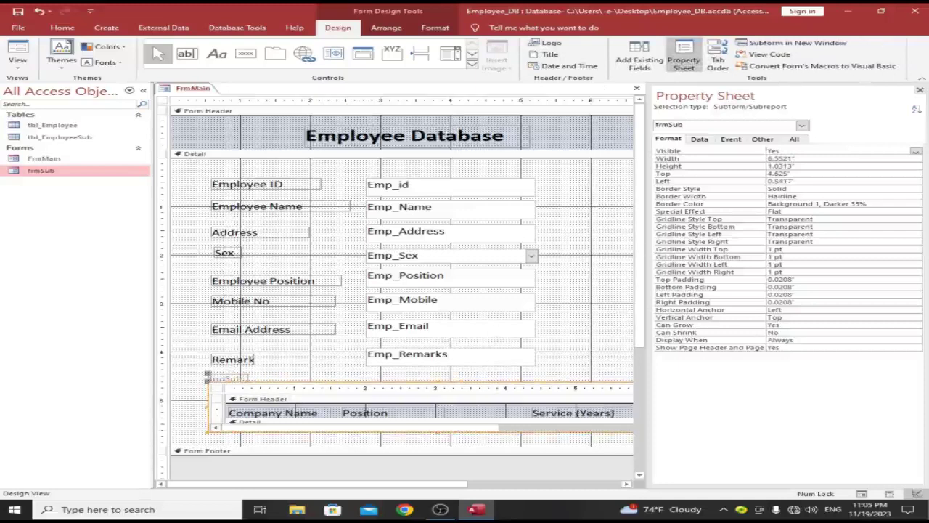
click(920, 90)
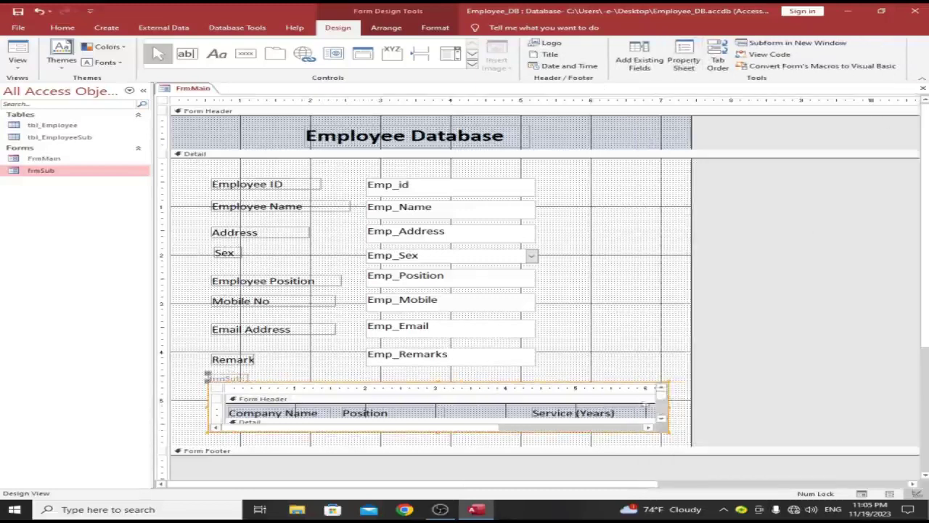
Step: Lower the Form Footer bar and make the subform taller so its Emp_Com_Name, Emp_Positon, Emp_Service row shows
scroll(887, 224, down, 3)
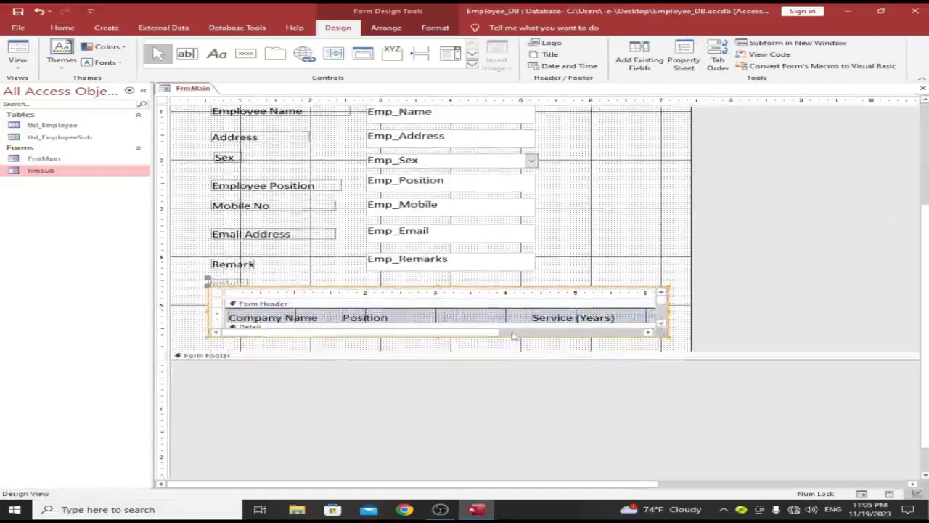
drag(509, 352, 511, 380)
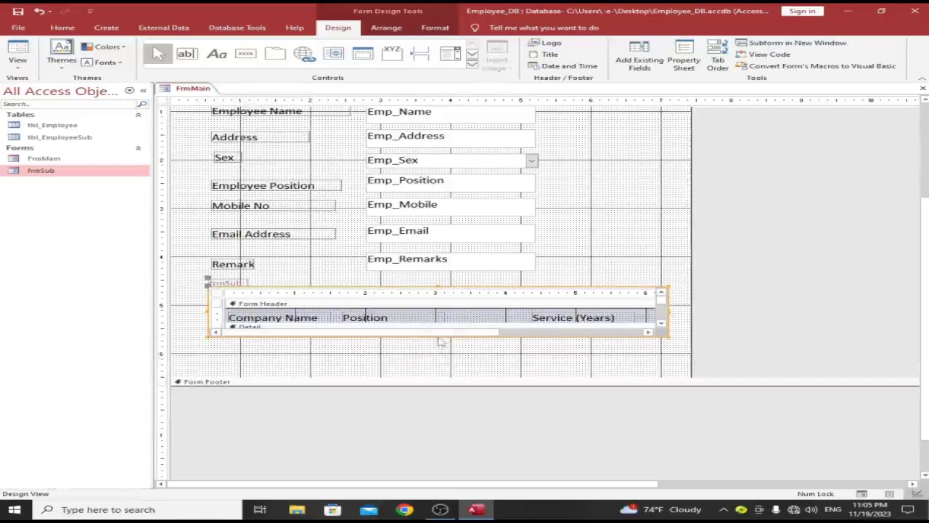
drag(667, 332, 668, 356)
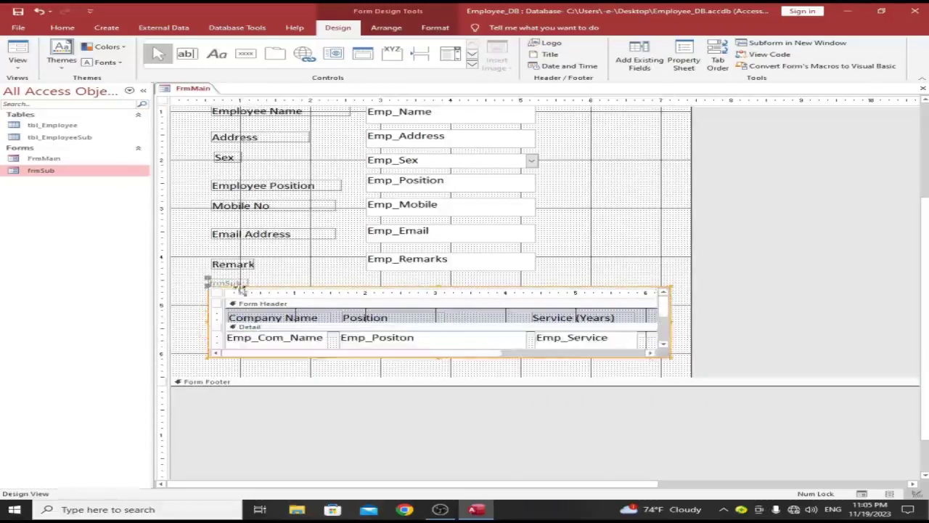
drag(272, 287, 267, 288)
Step: Rename the subform's label to 'Employee Past Working Experience'
click(205, 281)
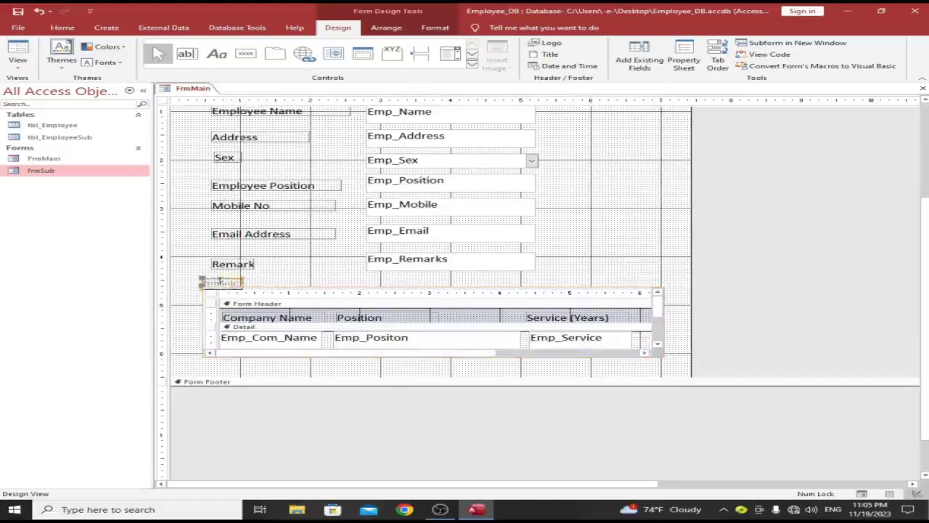
double_click(205, 282)
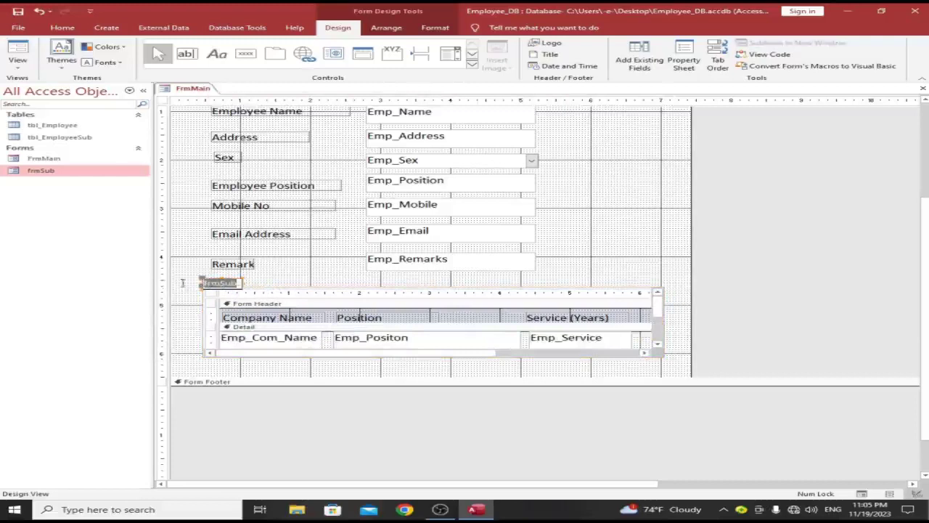
text(Employee)
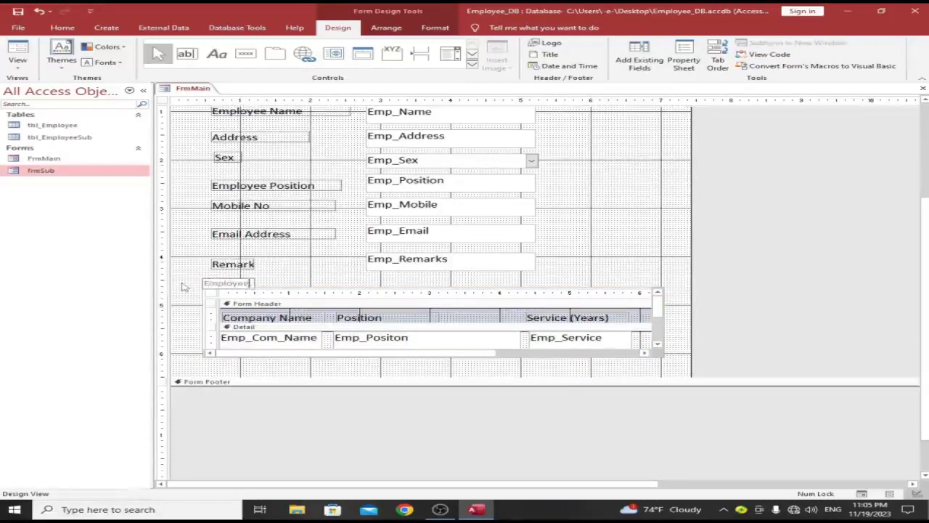
text( Pos)
text(t Wor)
text(king S)
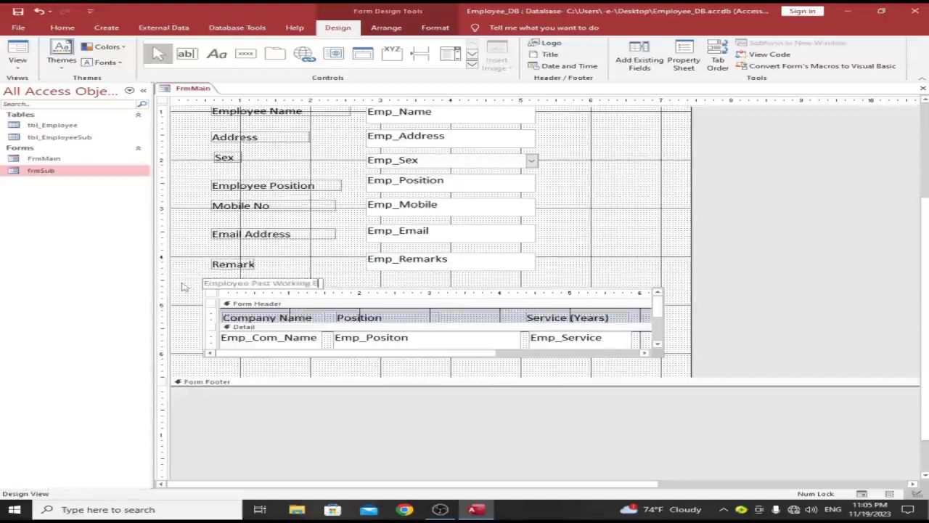
text(xperience:)
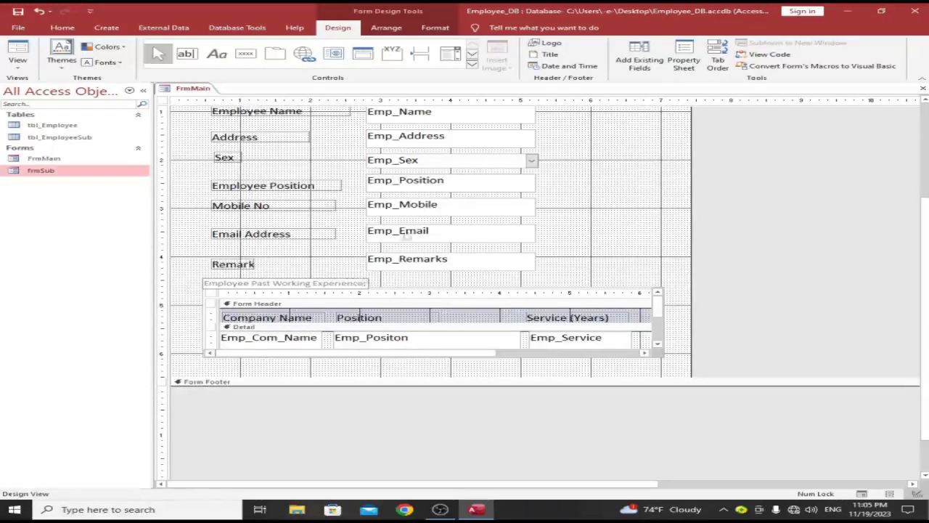
key(Return)
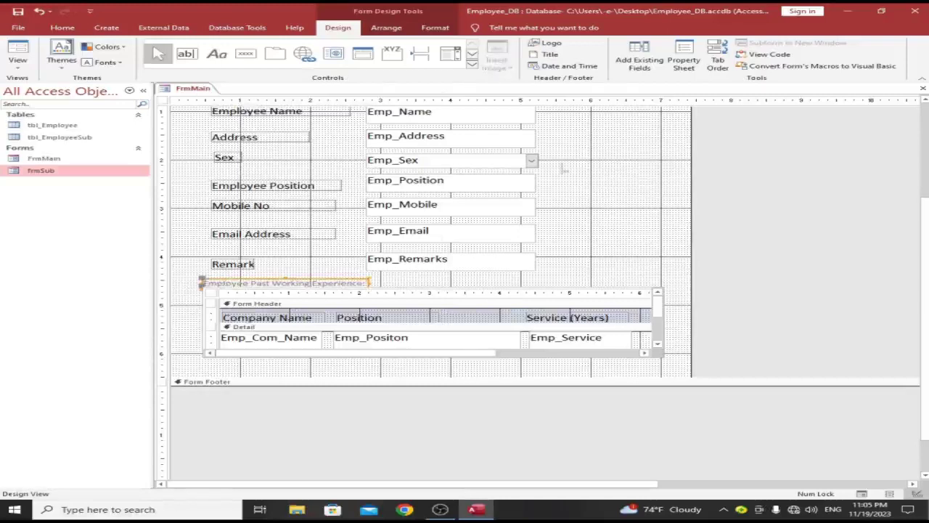
Step: Format the subform caption as red, 12-point, bold text
click(54, 28)
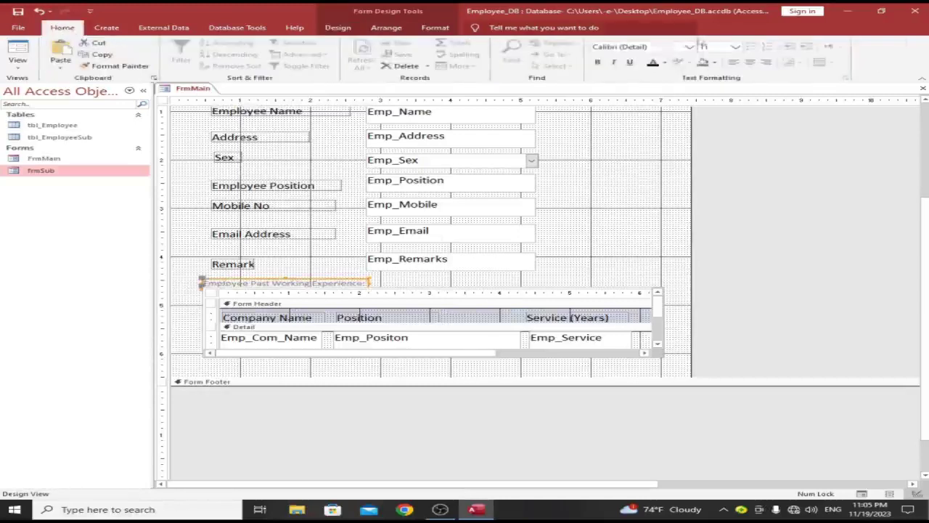
click(663, 62)
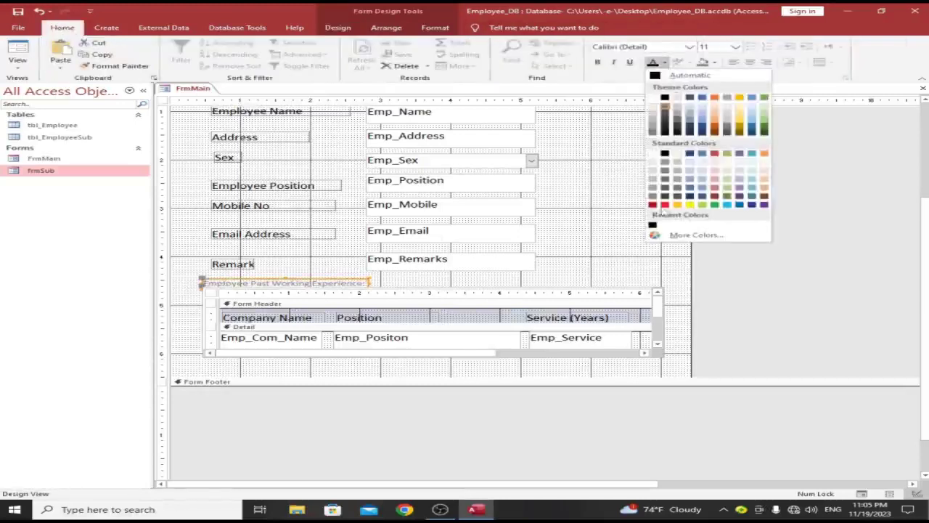
click(663, 212)
click(722, 47)
text(12)
key(Return)
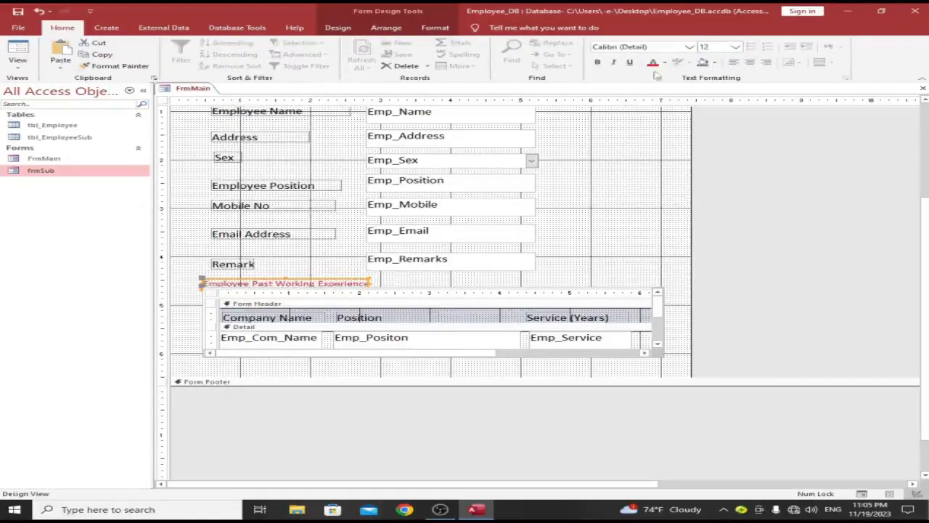
click(597, 64)
Step: Widen the caption label so all its text shows, then preview the form
click(622, 165)
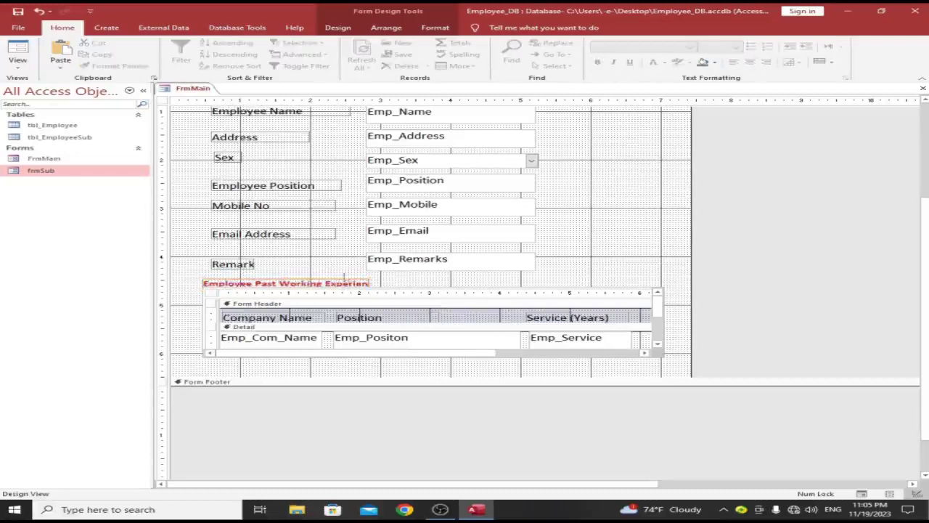
click(356, 282)
drag(370, 283, 417, 283)
click(559, 251)
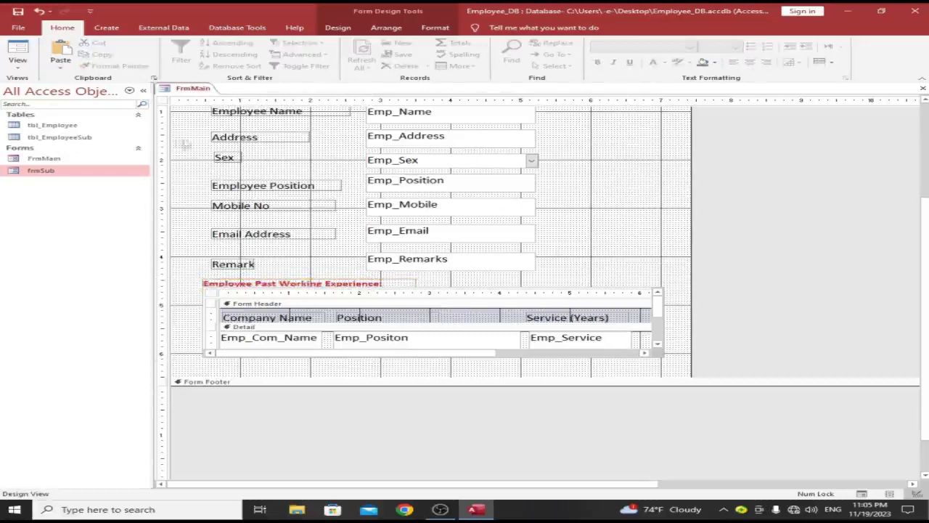
click(17, 52)
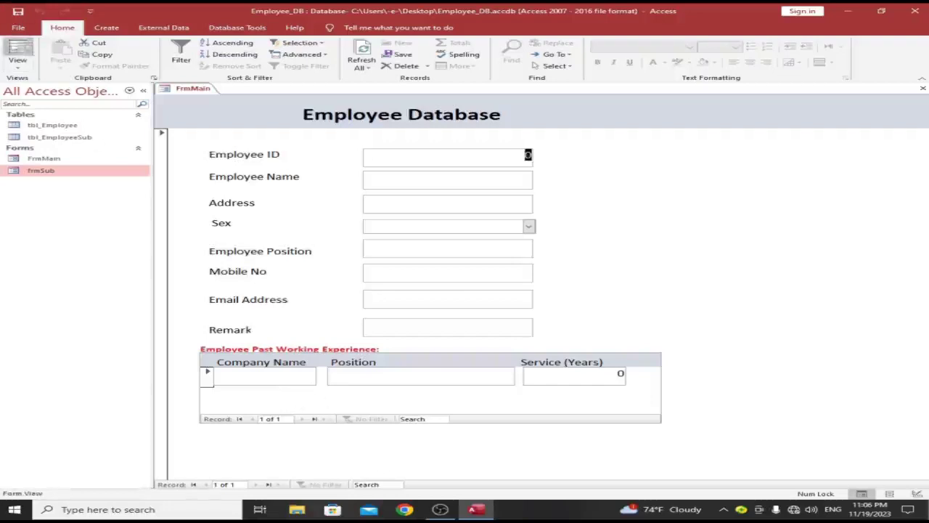
Step: Move the subform slightly down and nudge the Employee Past Working Experience heading right and down
click(18, 52)
click(327, 349)
click(371, 352)
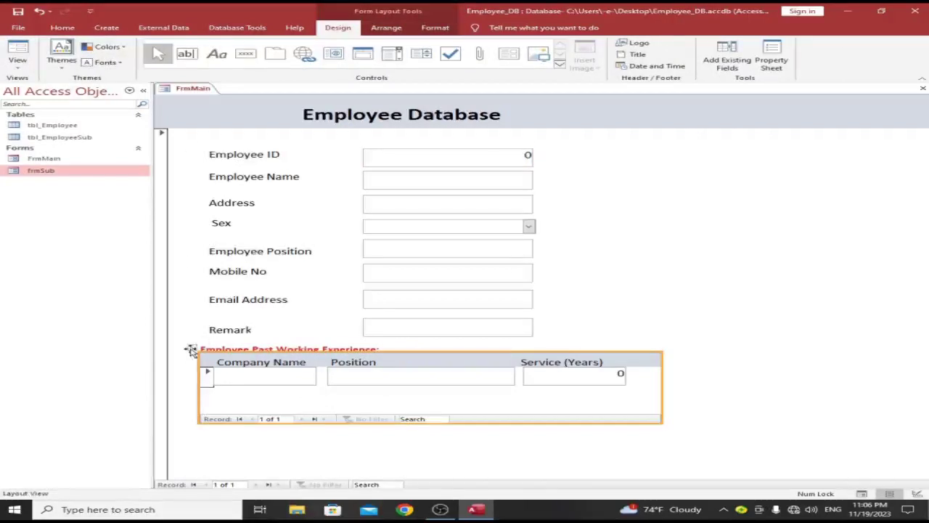
drag(190, 351, 190, 357)
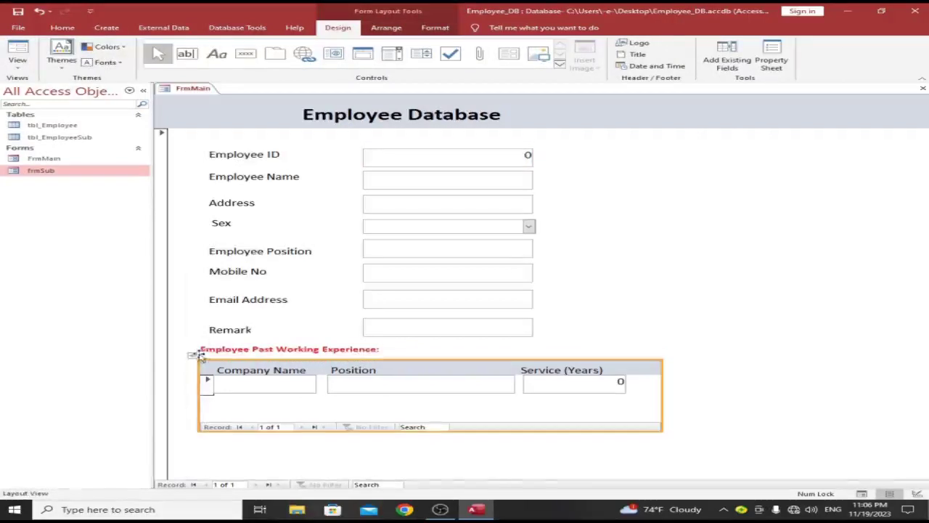
click(296, 349)
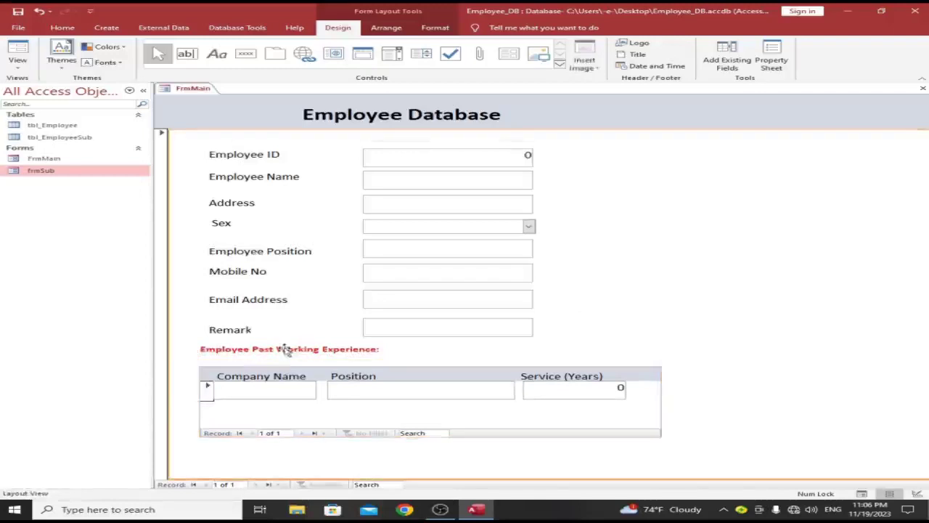
drag(288, 356, 296, 363)
click(755, 269)
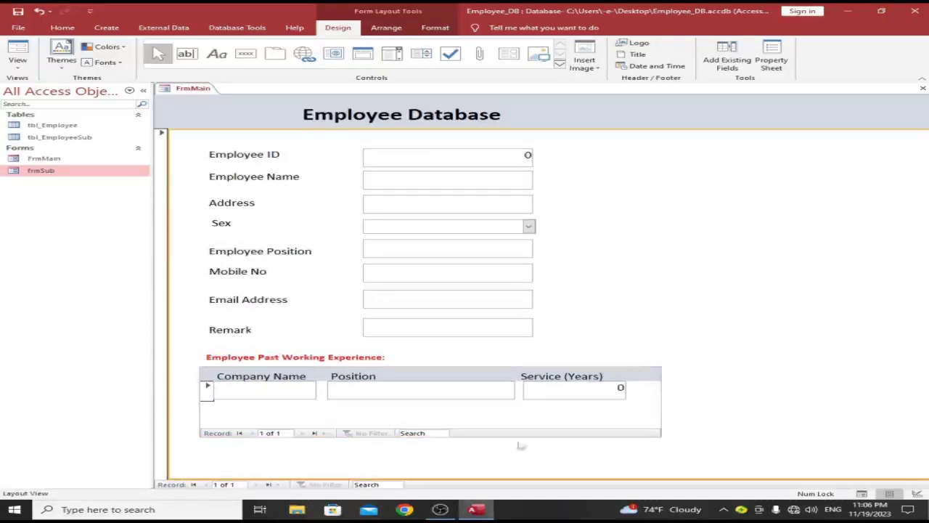
Step: In Form View, test the subform by typing in Service (Years) and clearing it again
click(596, 390)
click(10, 64)
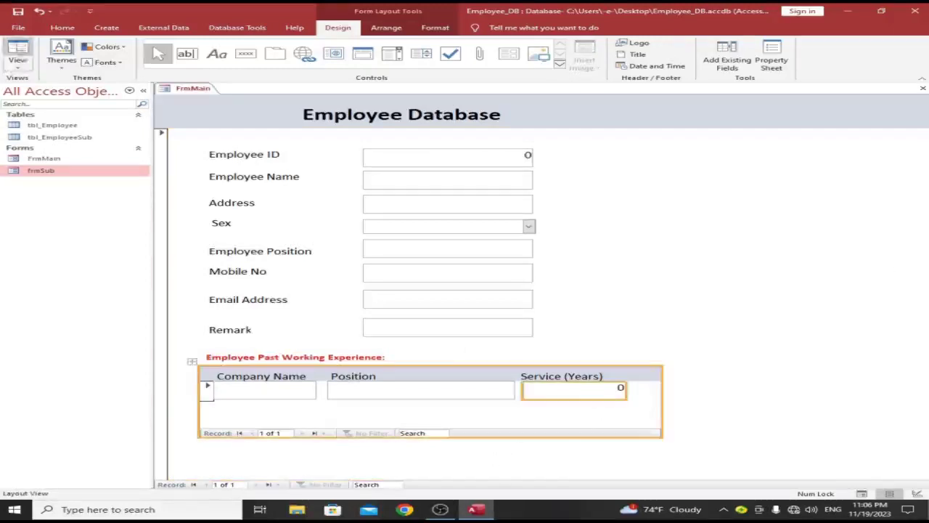
click(624, 393)
text(a)
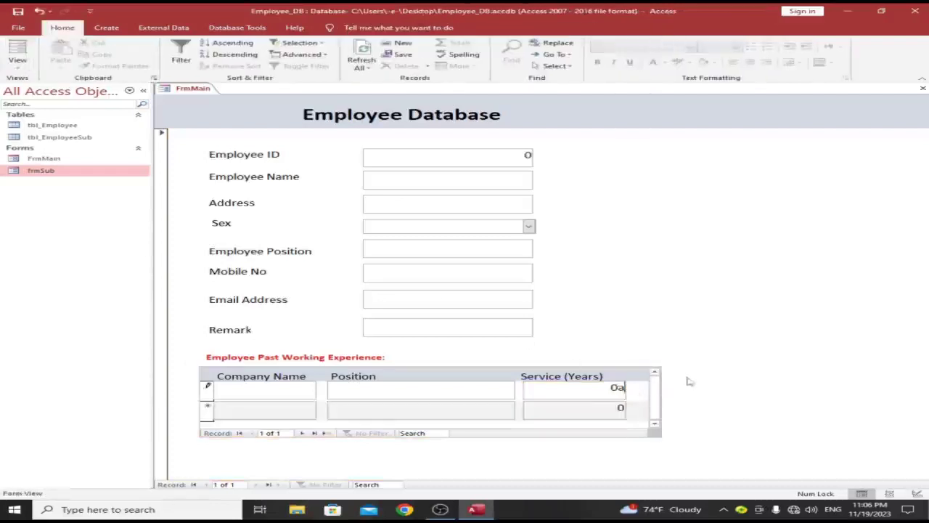
key(shift+Home)
key(BackSpace)
click(418, 158)
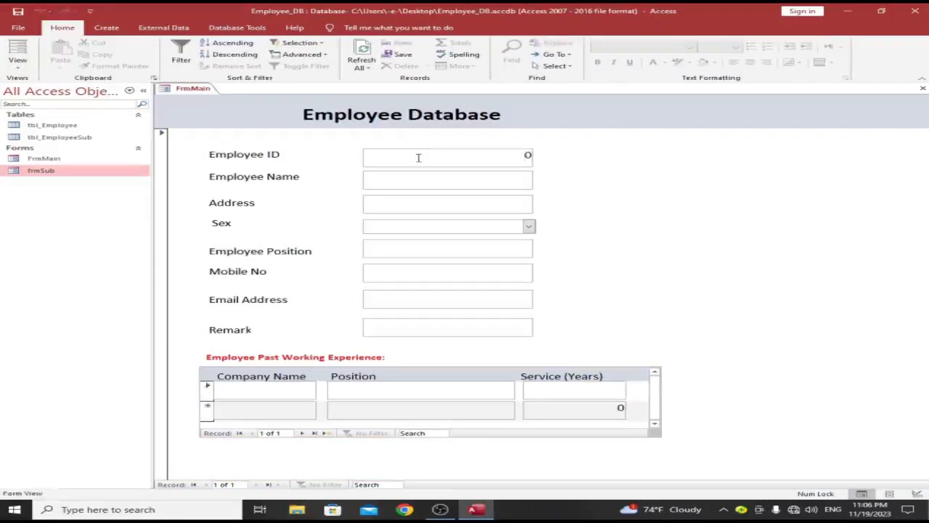
right_click(627, 207)
Step: In Design View, add an Add New Record command button captioned 'ADD' beside the employee fields
click(668, 236)
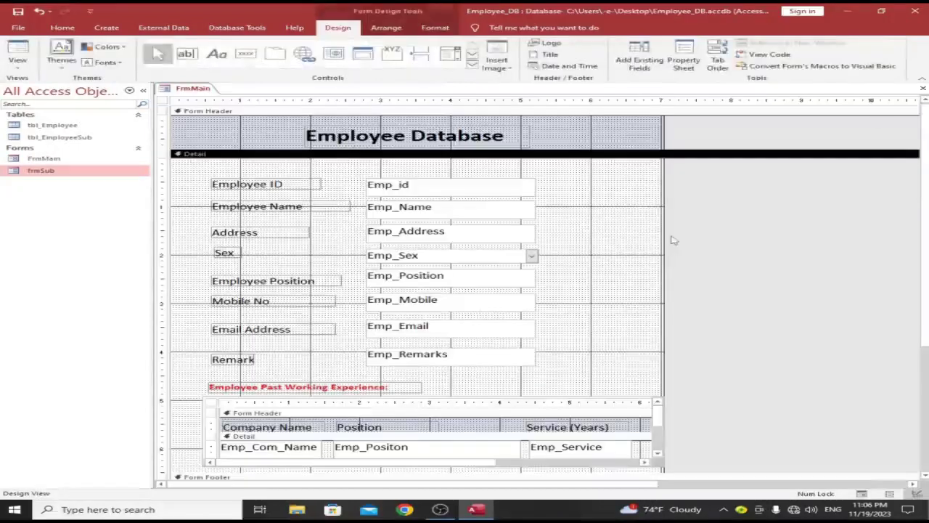
click(247, 55)
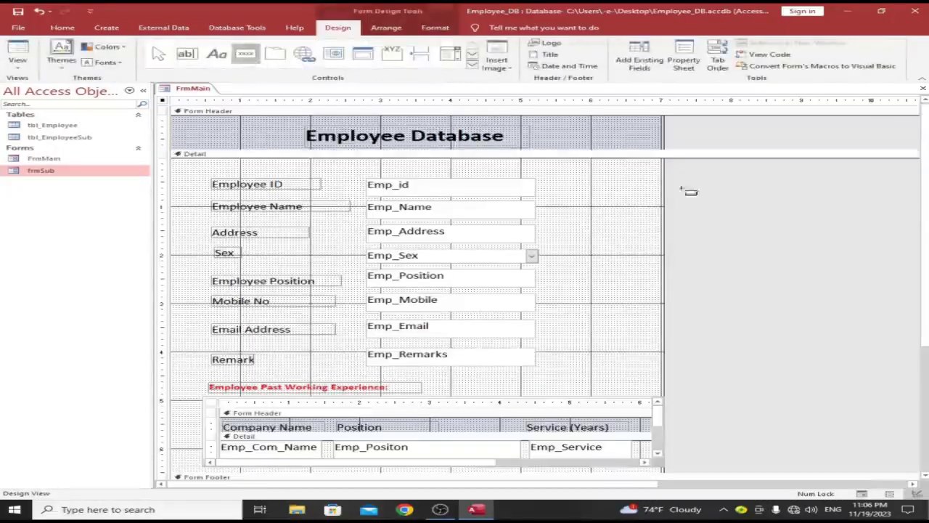
click(588, 199)
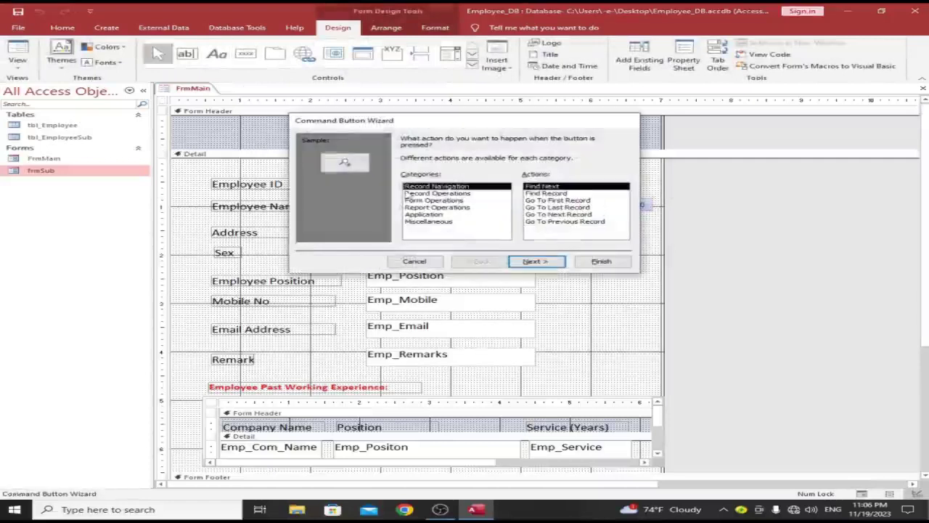
click(440, 195)
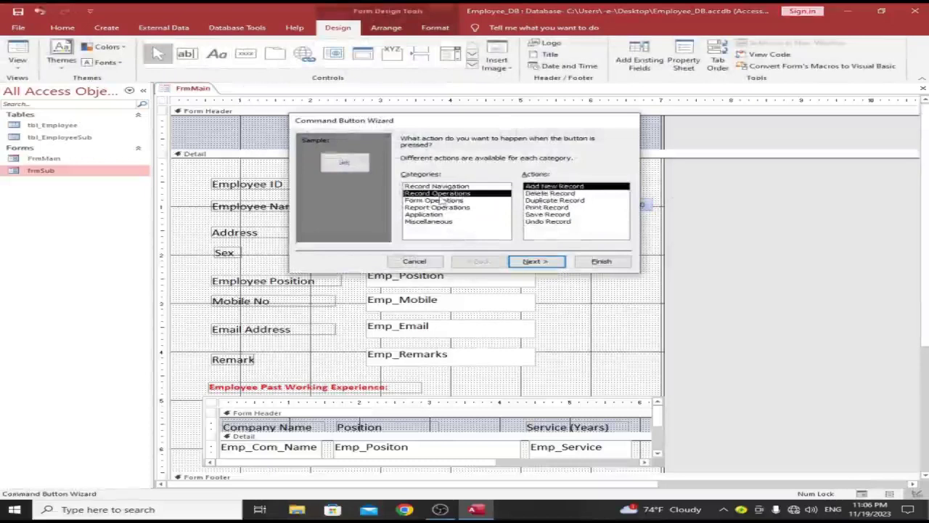
click(439, 200)
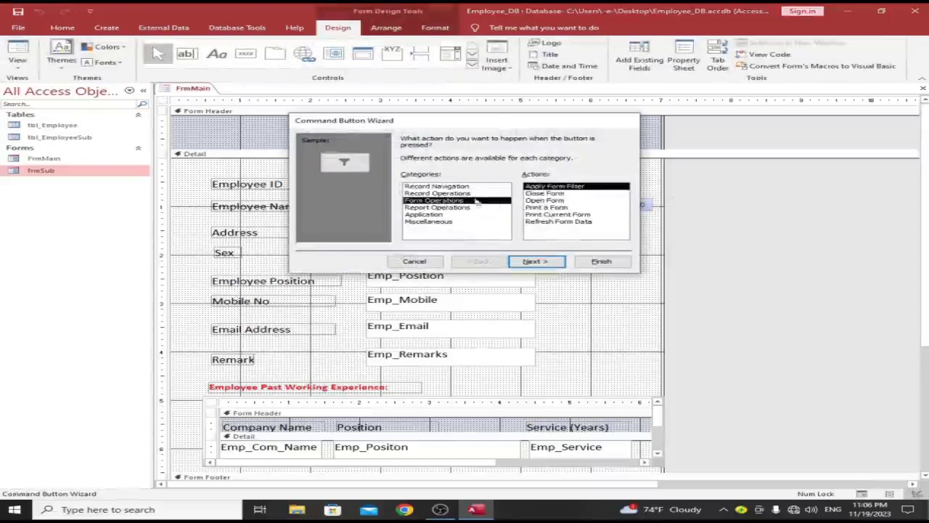
click(469, 194)
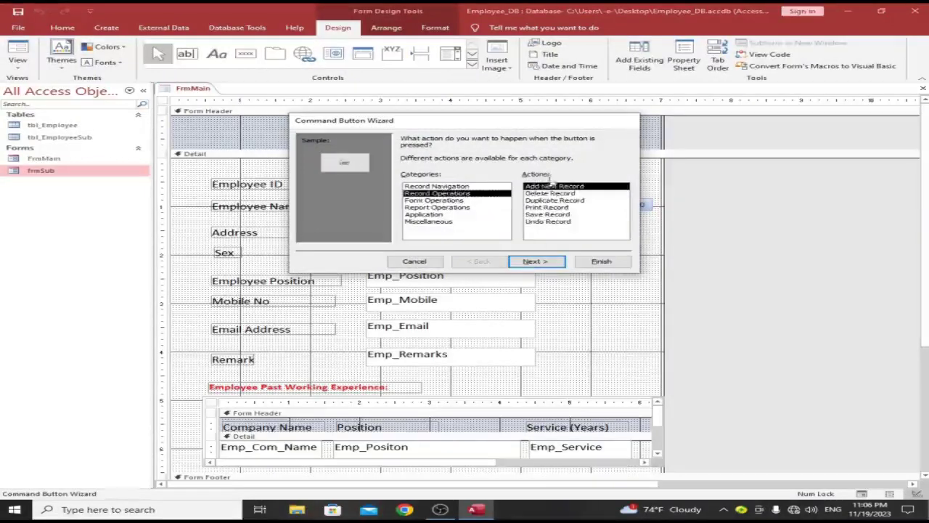
click(550, 261)
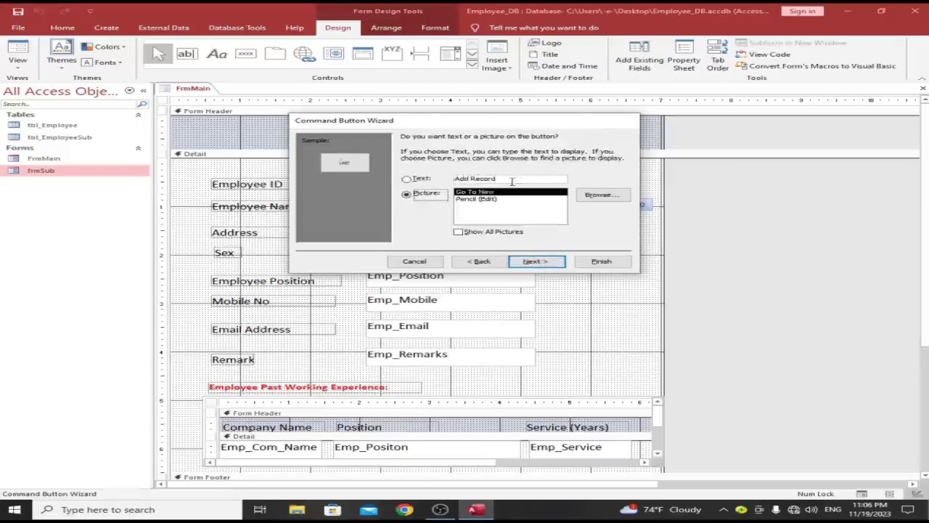
text(ADD)
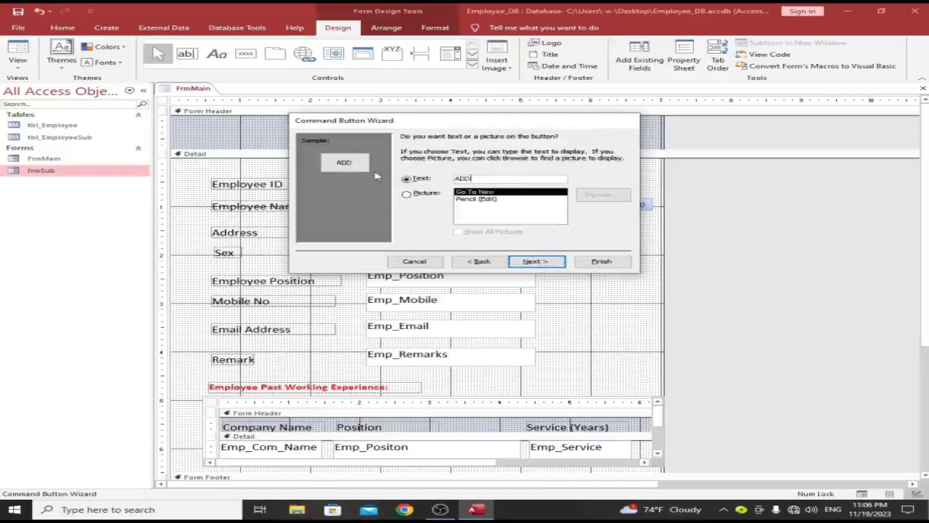
click(536, 261)
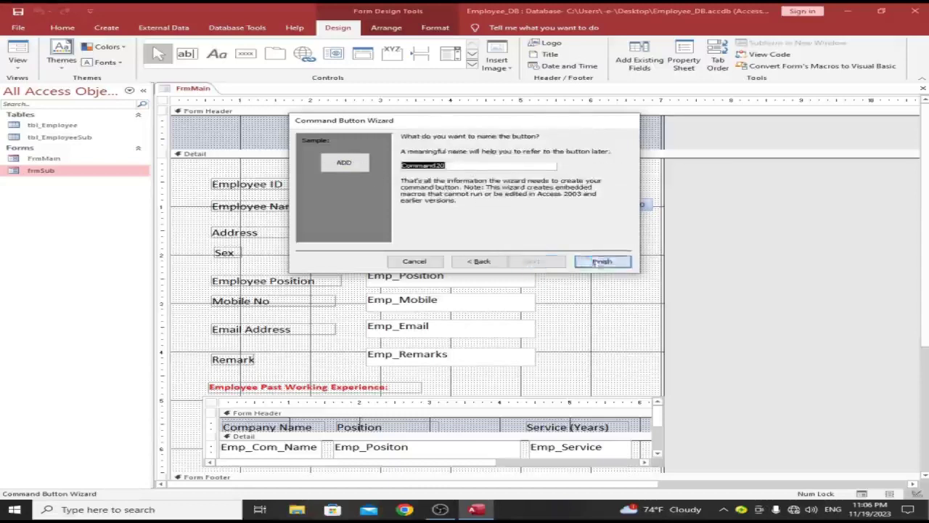
click(601, 261)
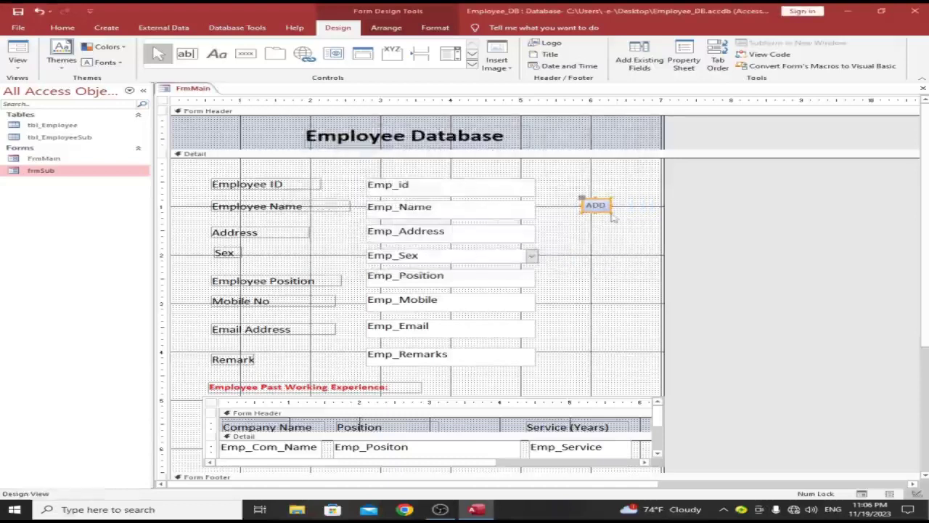
Step: Enlarge the ADD button, make its caption 14-point bold, and widen the form
drag(611, 213, 660, 224)
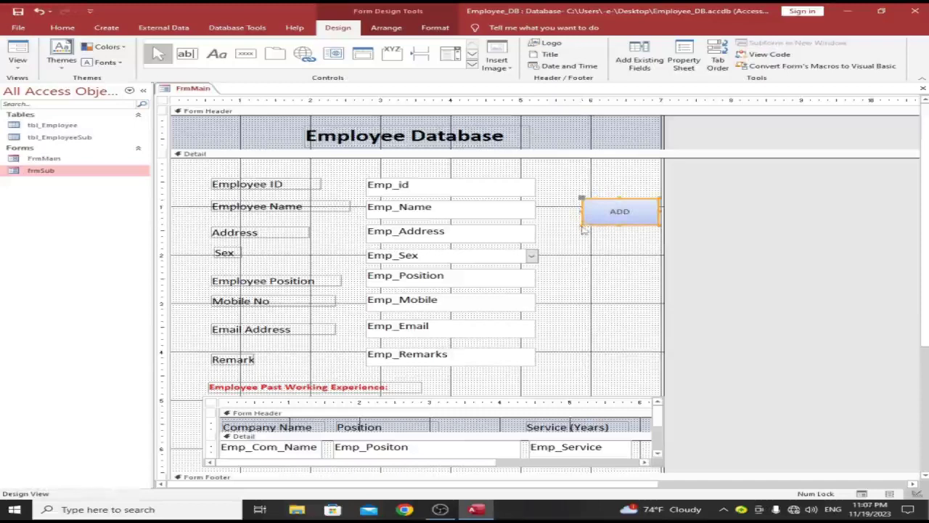
drag(585, 230, 570, 234)
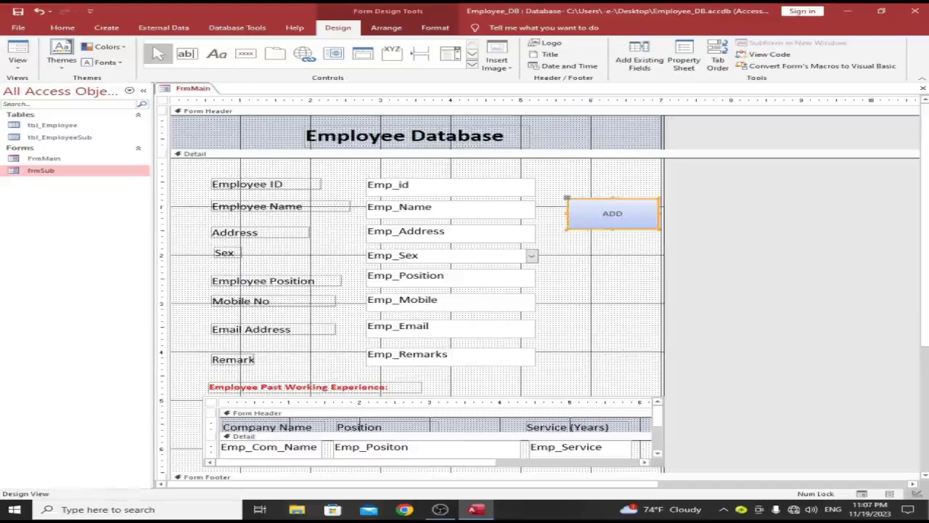
click(62, 27)
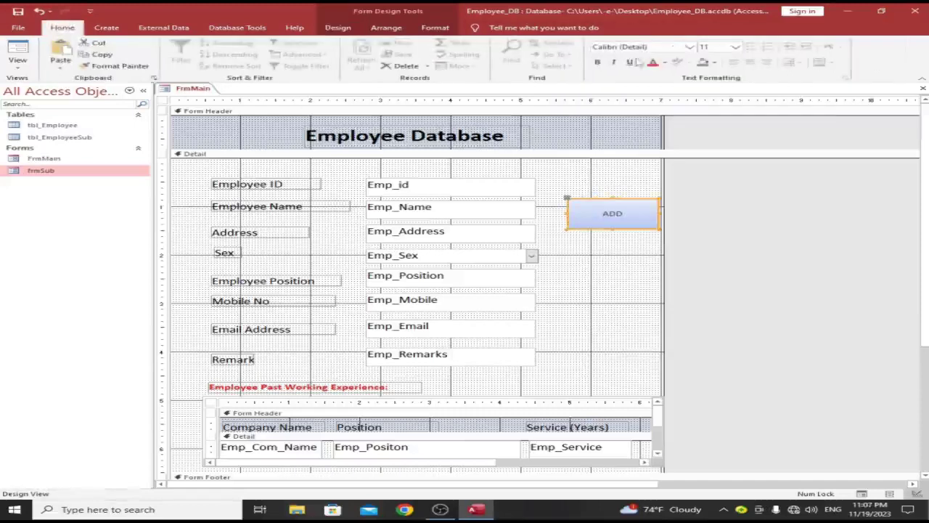
click(705, 46)
text(14)
key(Return)
click(597, 62)
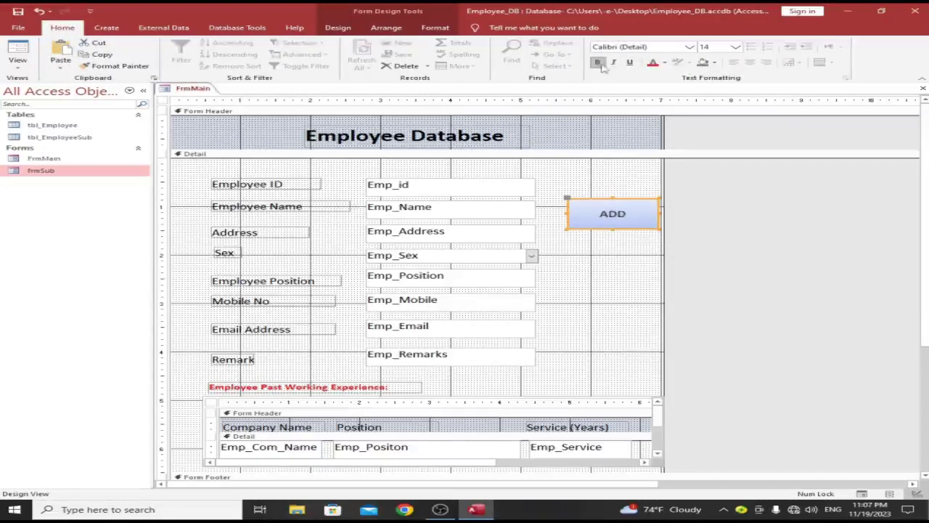
click(608, 278)
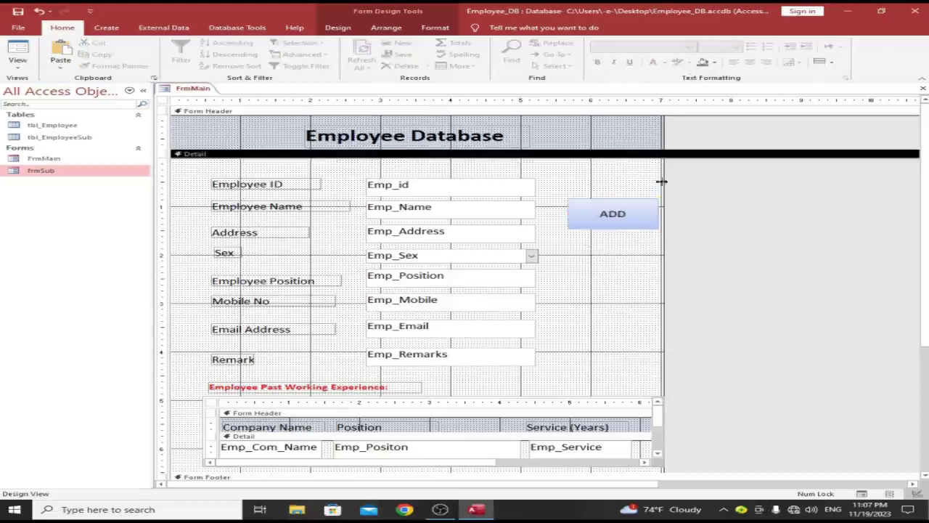
drag(663, 170, 701, 170)
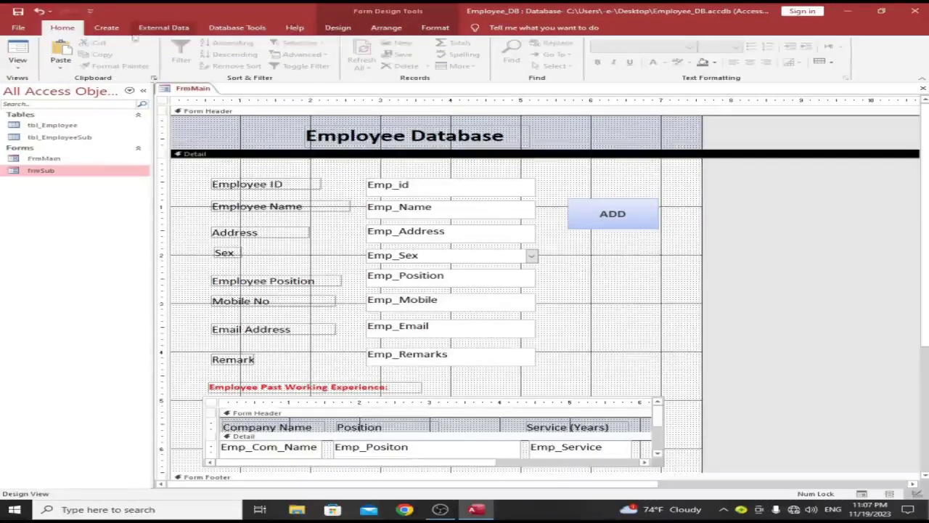
click(106, 27)
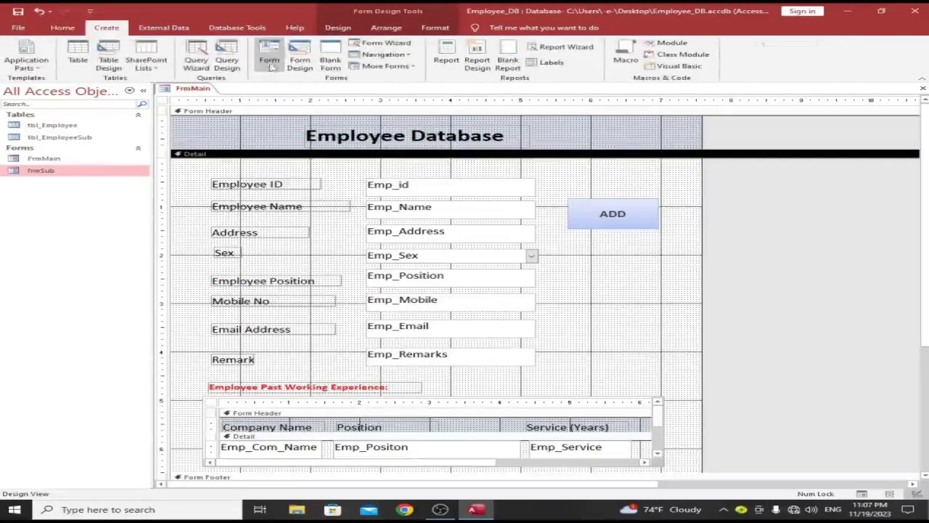
Step: Add a Delete Record command button captioned 'DELETE' below the ADD button
click(338, 28)
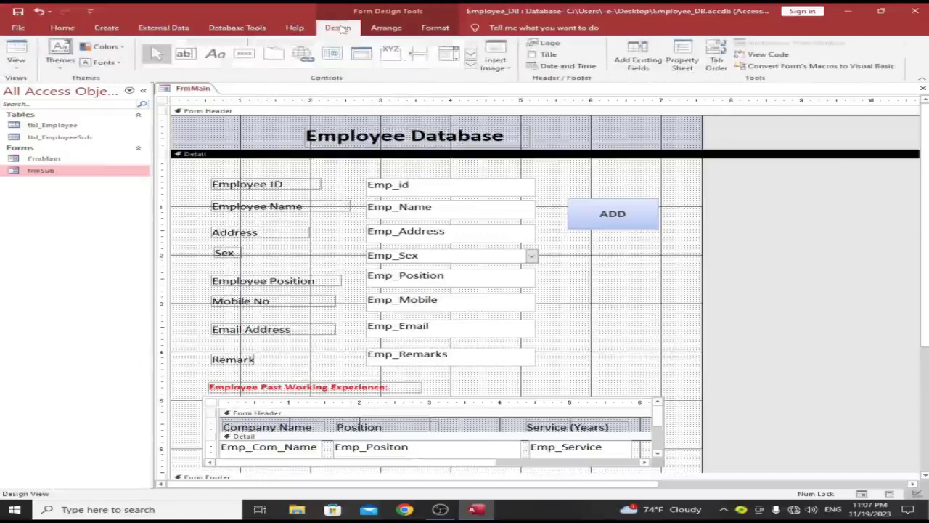
click(245, 53)
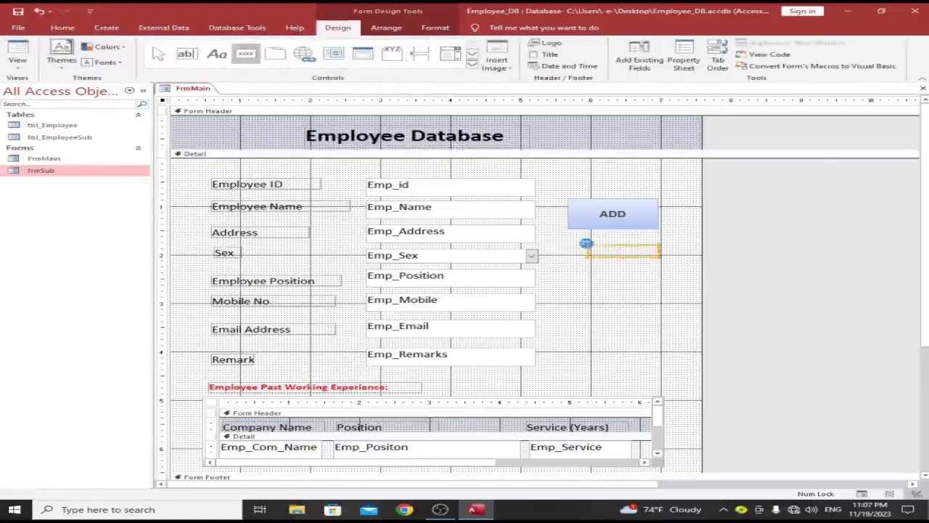
click(586, 243)
click(438, 193)
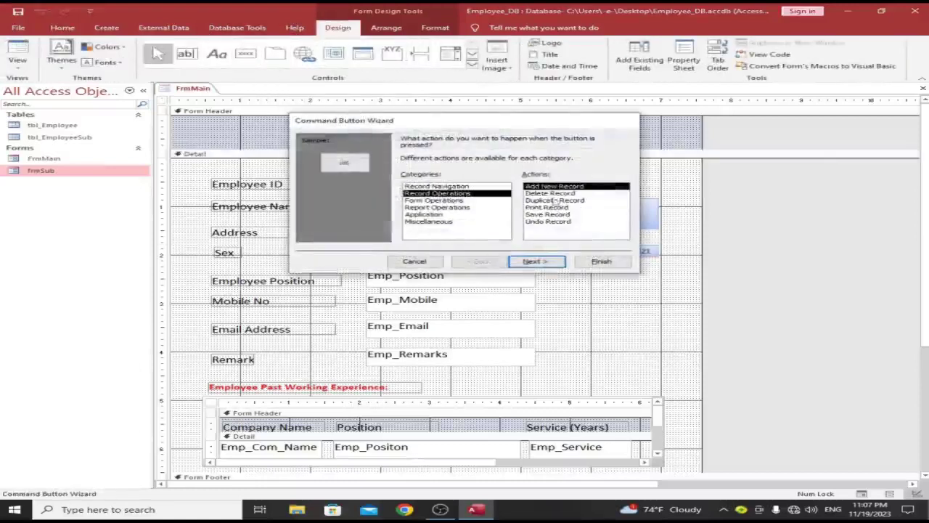
click(553, 193)
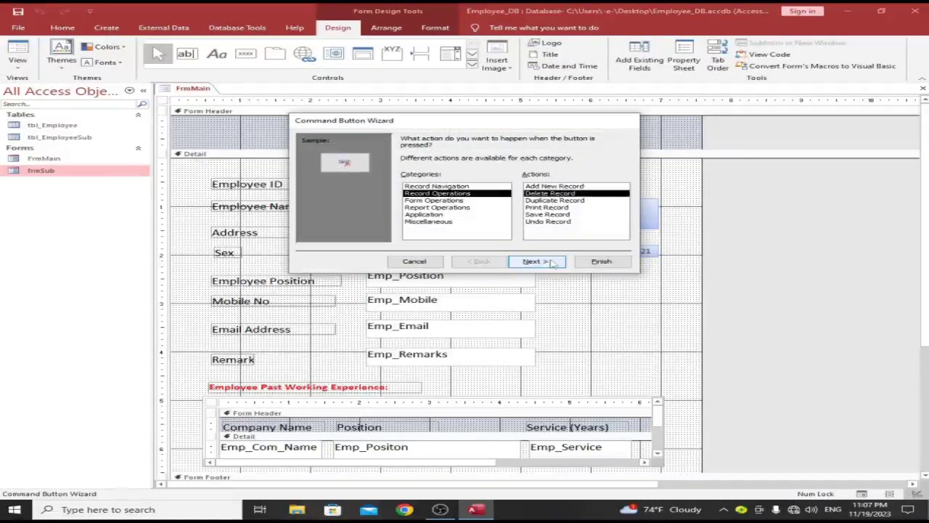
click(551, 263)
click(406, 178)
drag(505, 179, 388, 184)
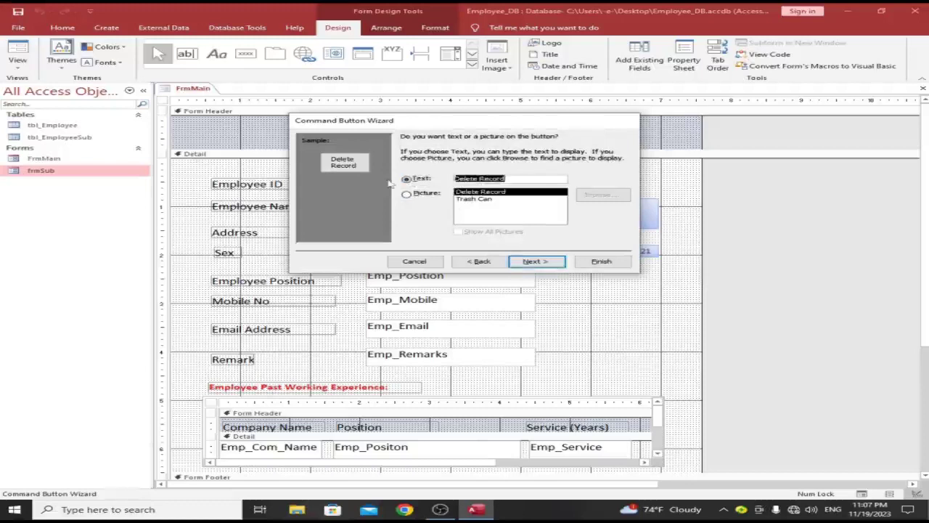
text(DELETE)
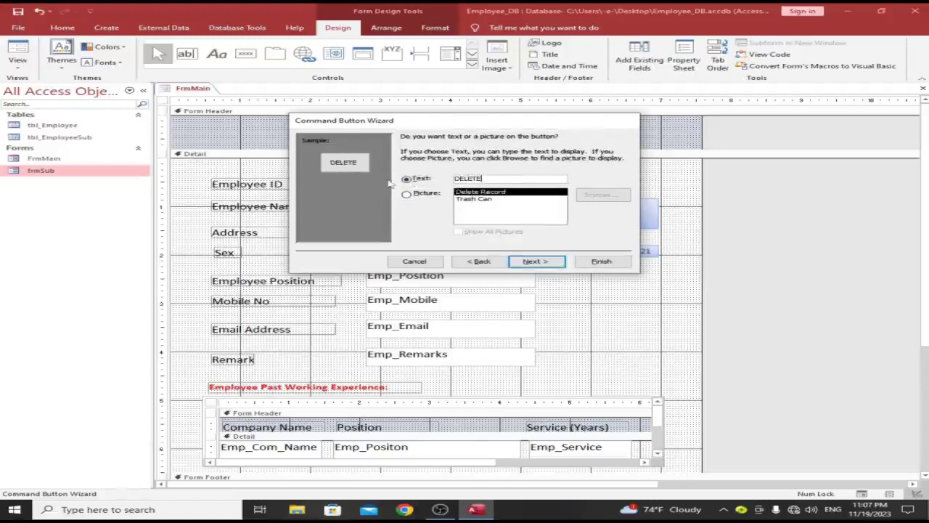
click(532, 261)
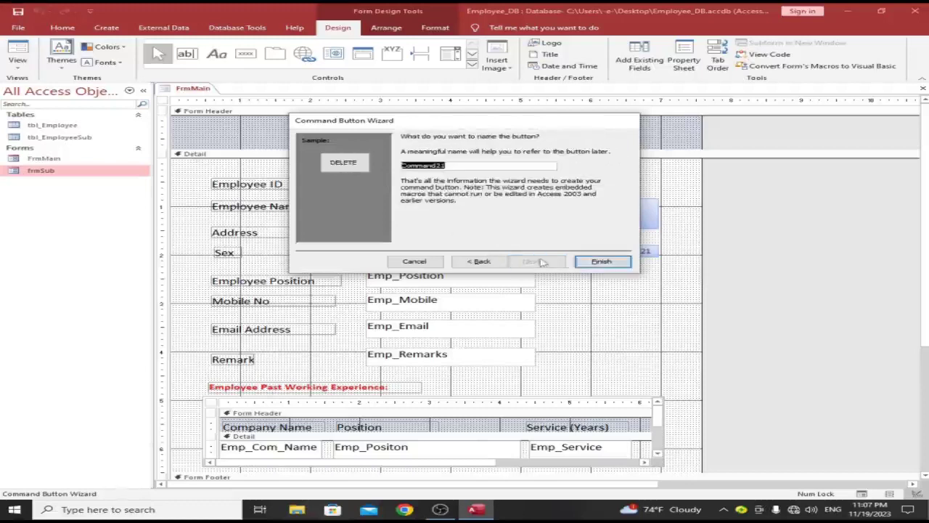
click(602, 262)
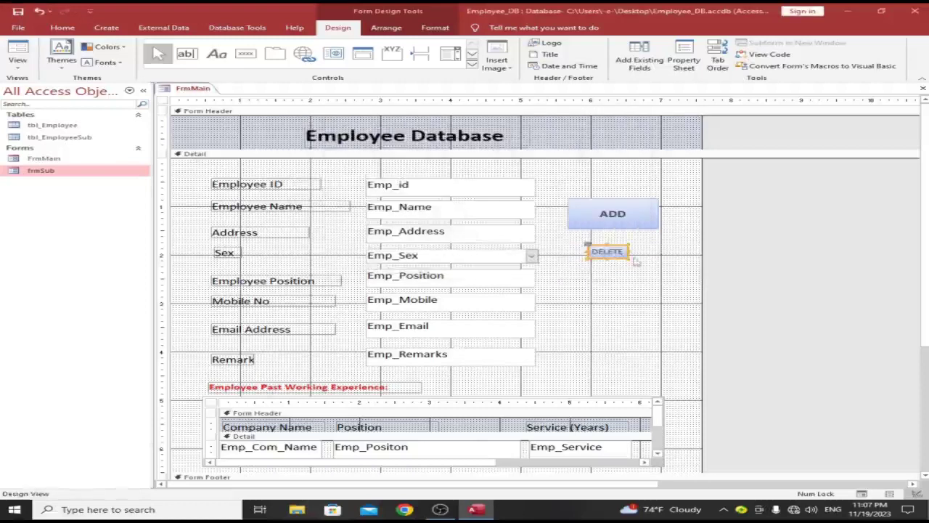
Step: Resize the DELETE button to match ADD and position it just beneath
drag(637, 264, 618, 229)
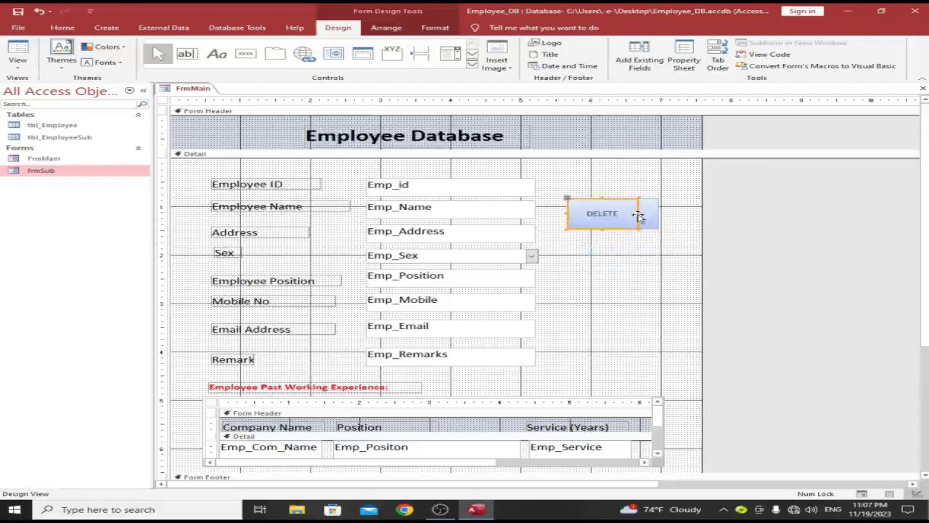
drag(637, 213, 627, 261)
click(642, 250)
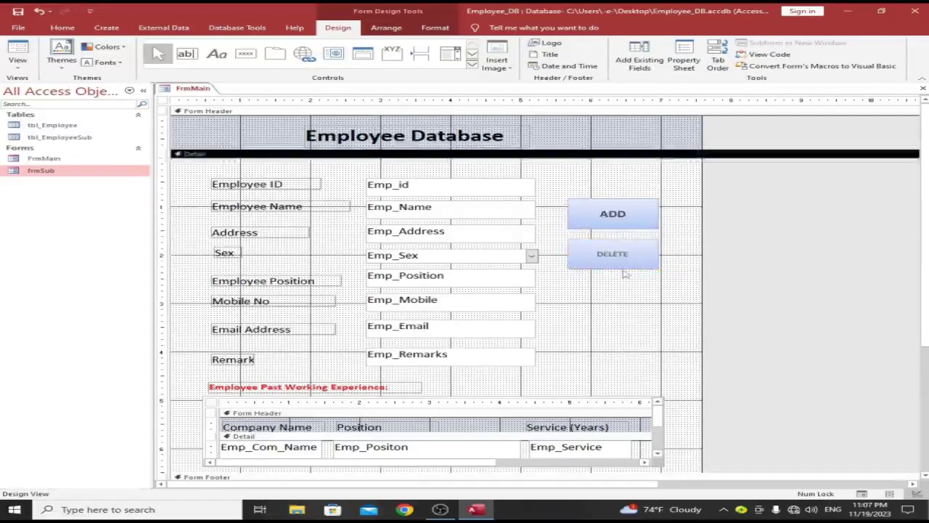
Step: Set the DELETE button's caption font size to 14
click(63, 28)
click(704, 47)
text(14)
key(Return)
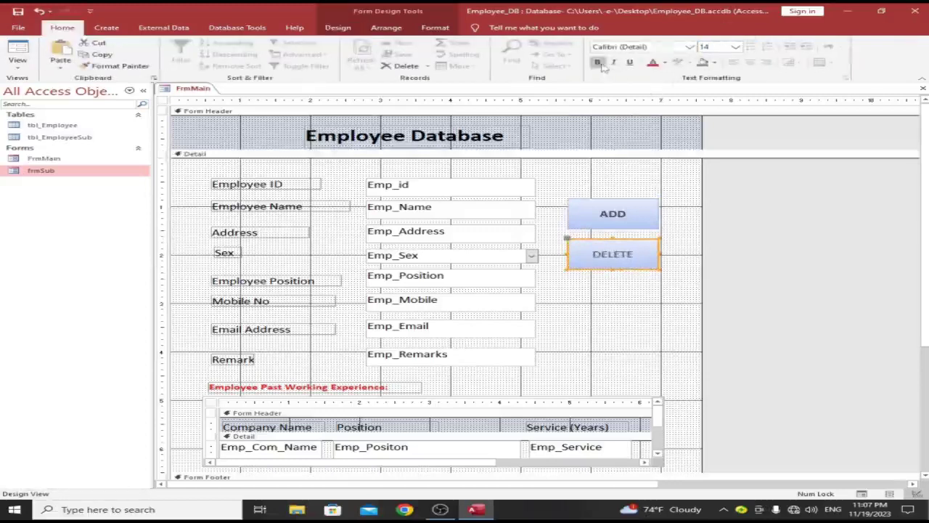
click(621, 324)
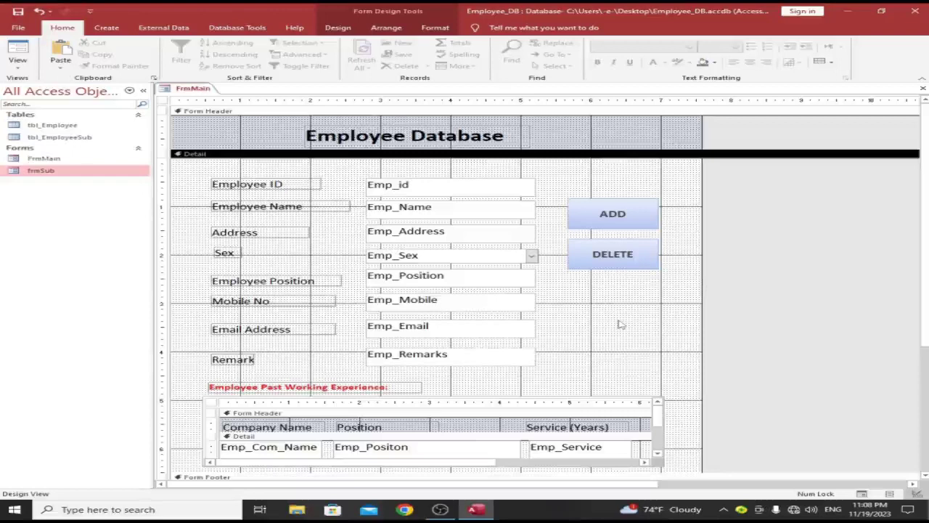
Step: Select the ADD and DELETE buttons together and move them lower
drag(614, 302, 612, 220)
click(611, 325)
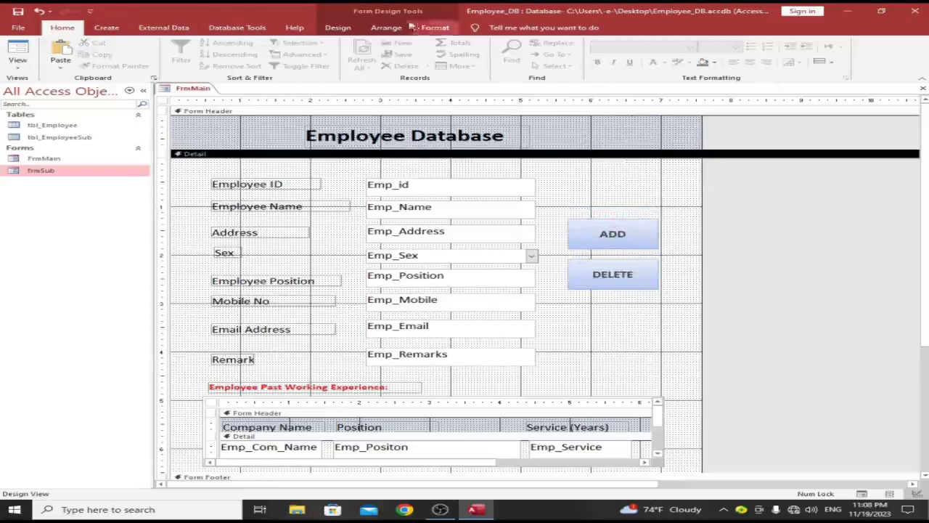
click(338, 27)
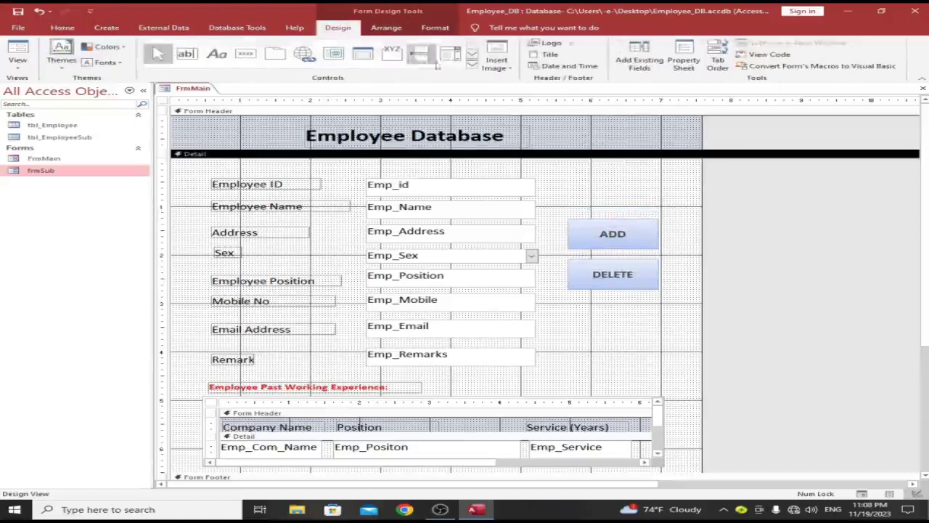
Step: Draw a Go To First Record picture button beside the Emp_id field
click(245, 54)
drag(606, 187, 534, 174)
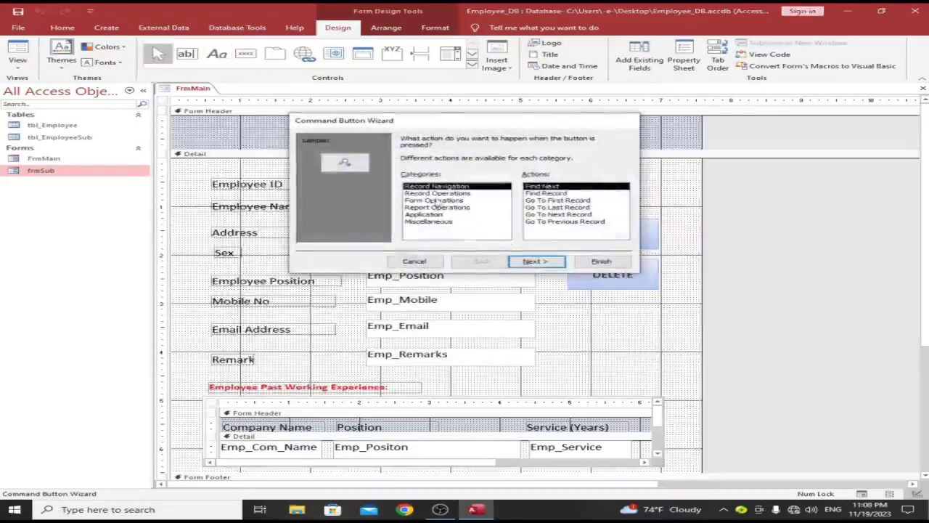
click(437, 193)
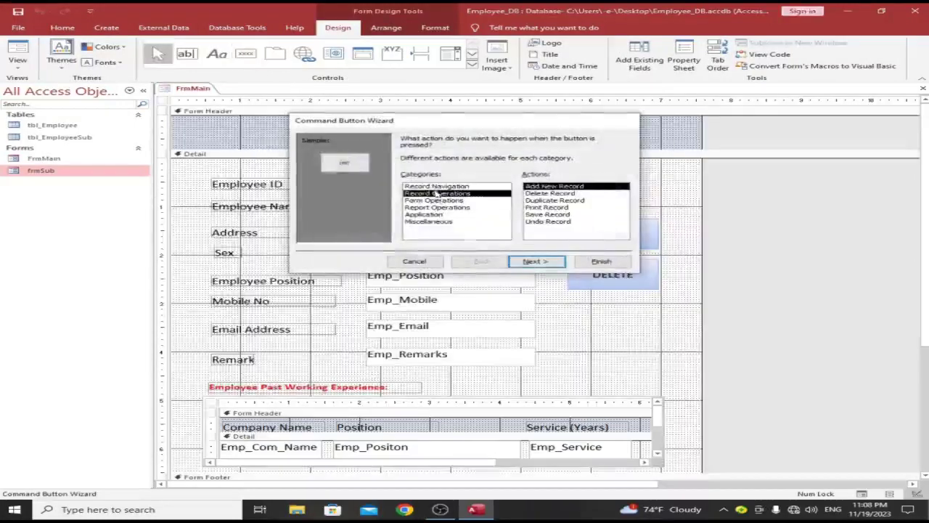
click(435, 186)
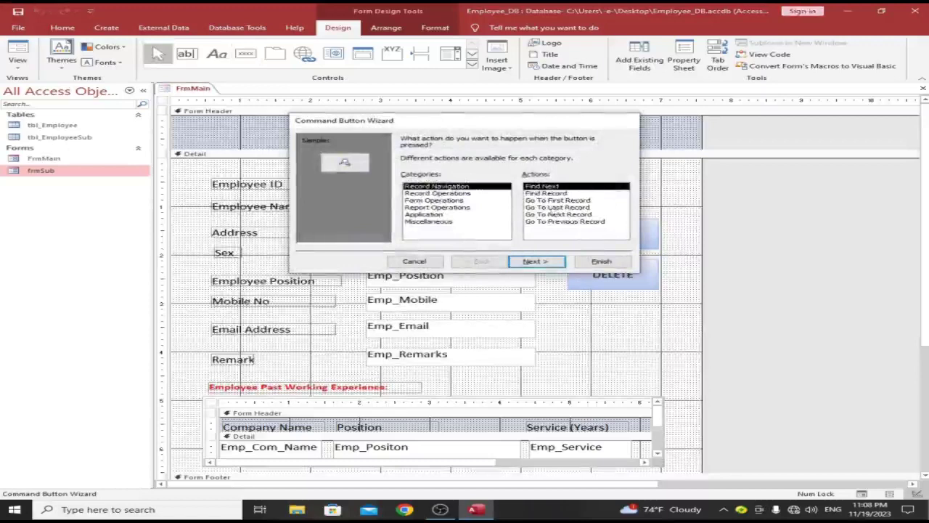
click(554, 201)
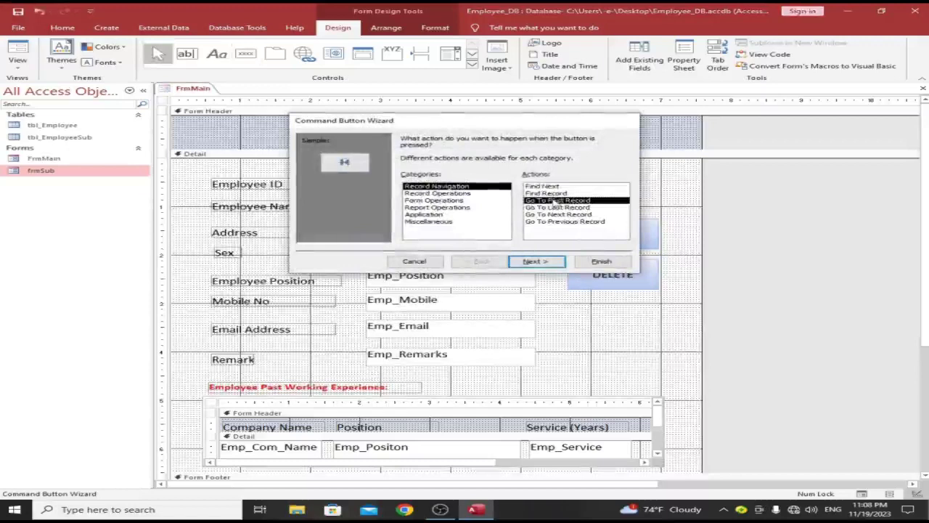
click(545, 264)
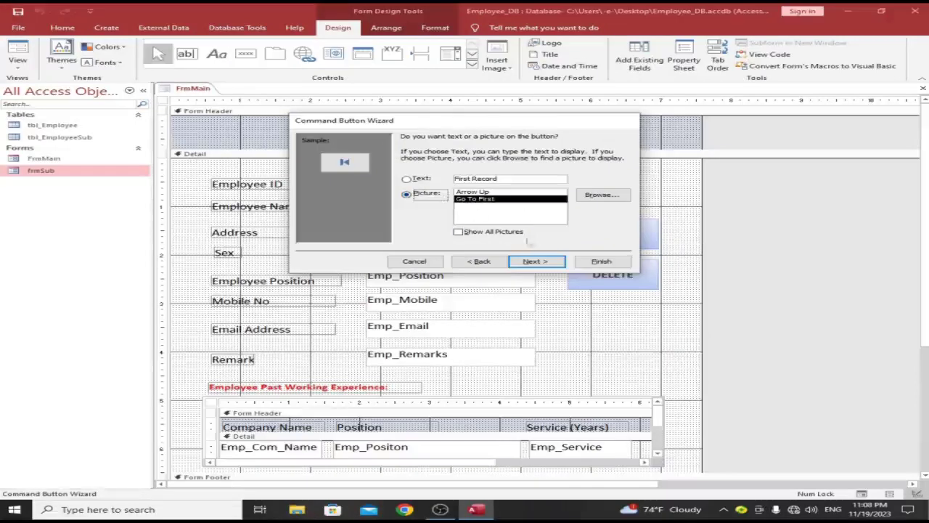
click(534, 261)
click(601, 261)
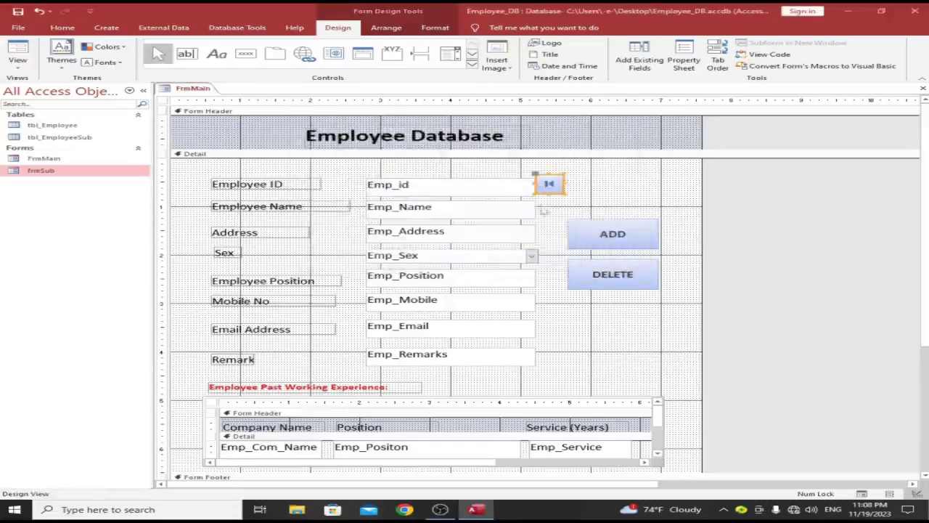
Step: Nudge the first-record button slightly right and down
click(550, 190)
drag(550, 194, 560, 202)
click(616, 182)
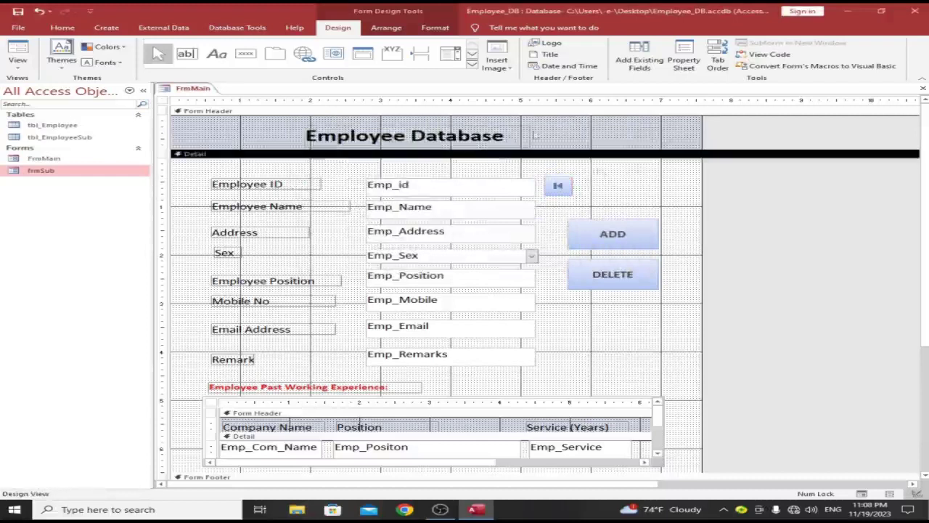
click(246, 53)
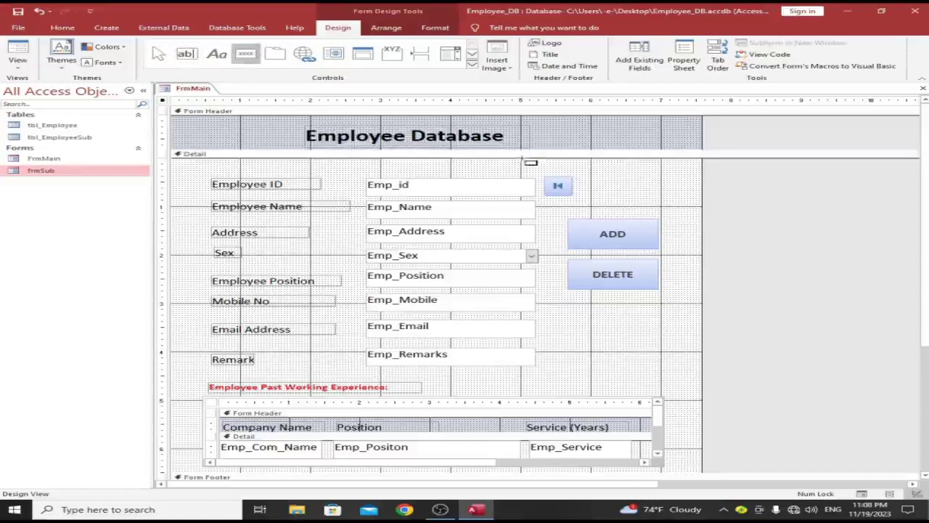
Step: Add a Go To Next Record picture button beside the first-record button
click(601, 173)
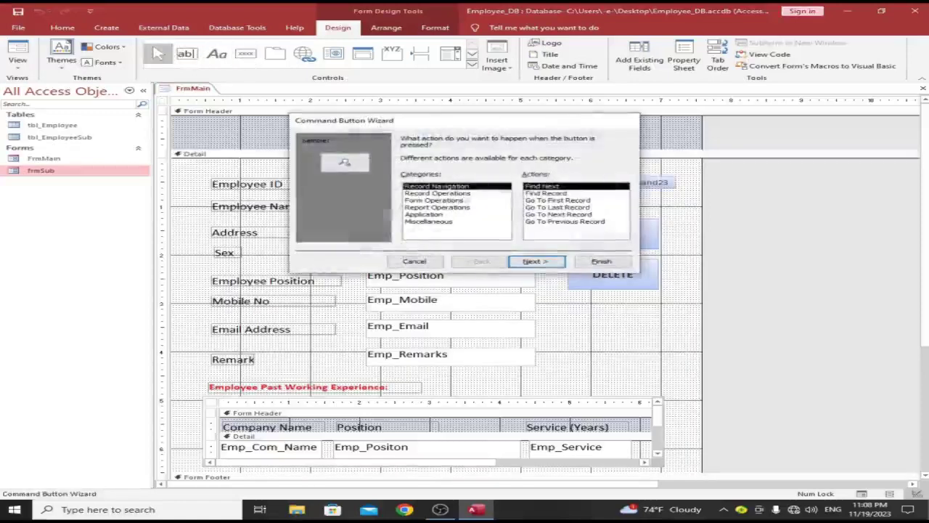
click(563, 215)
click(533, 263)
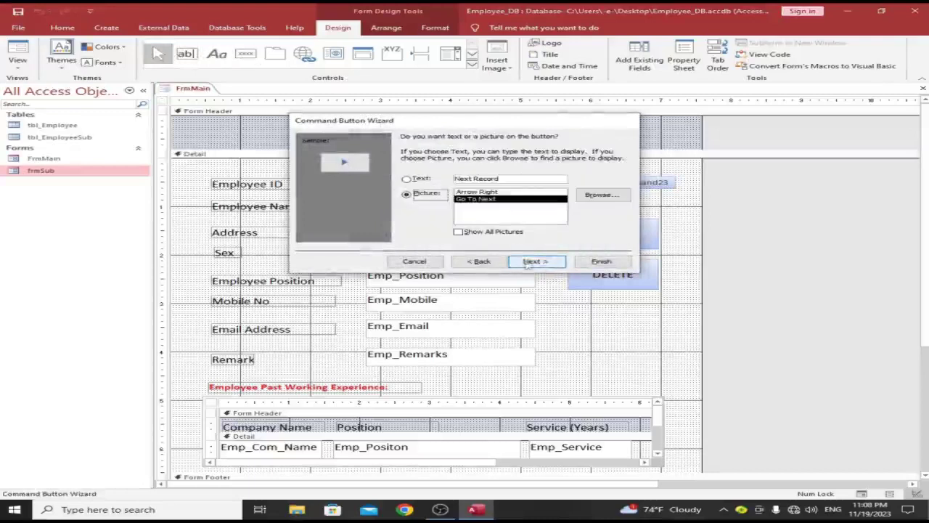
click(535, 262)
click(601, 261)
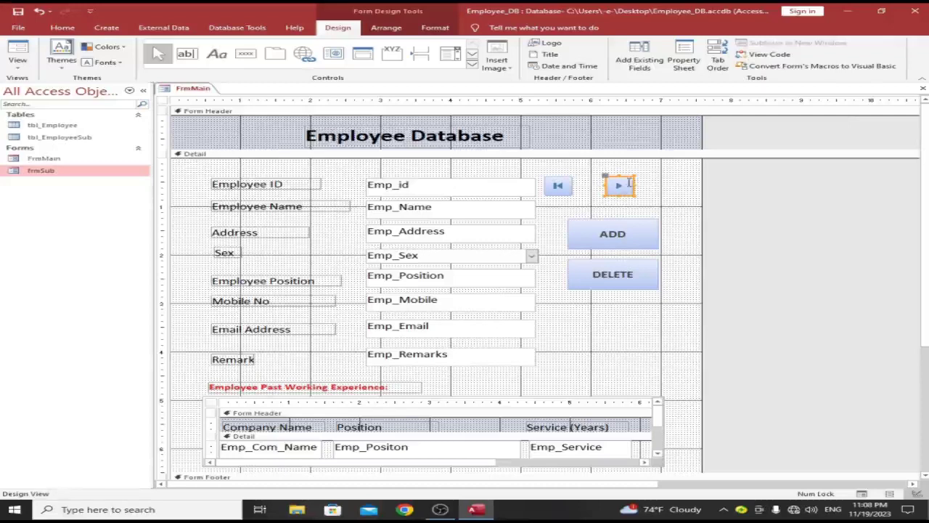
drag(625, 178, 598, 176)
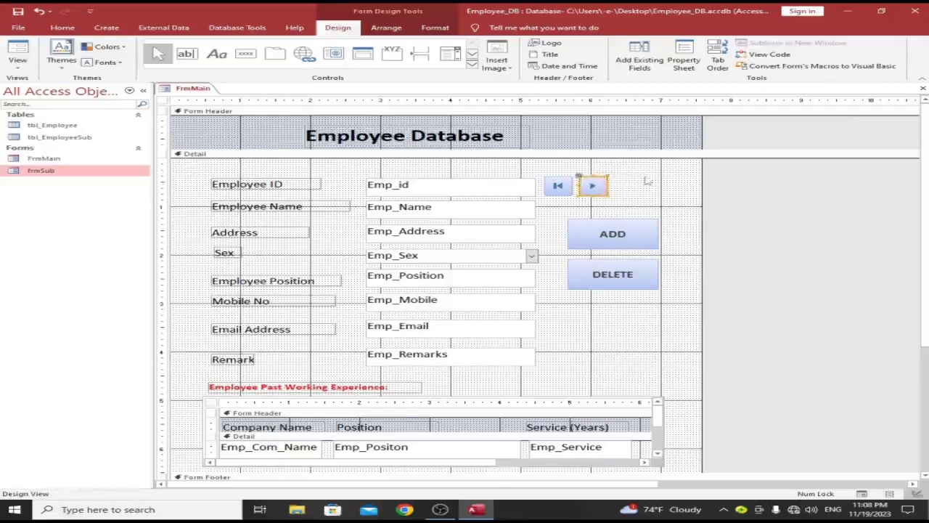
click(648, 180)
Step: Add a Go To Previous Record button and order it between First and Next
click(245, 53)
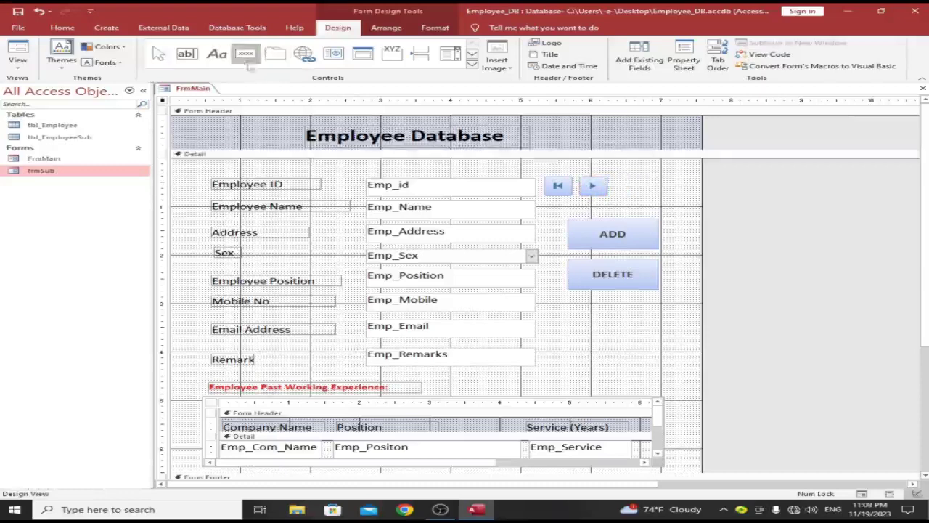
click(617, 175)
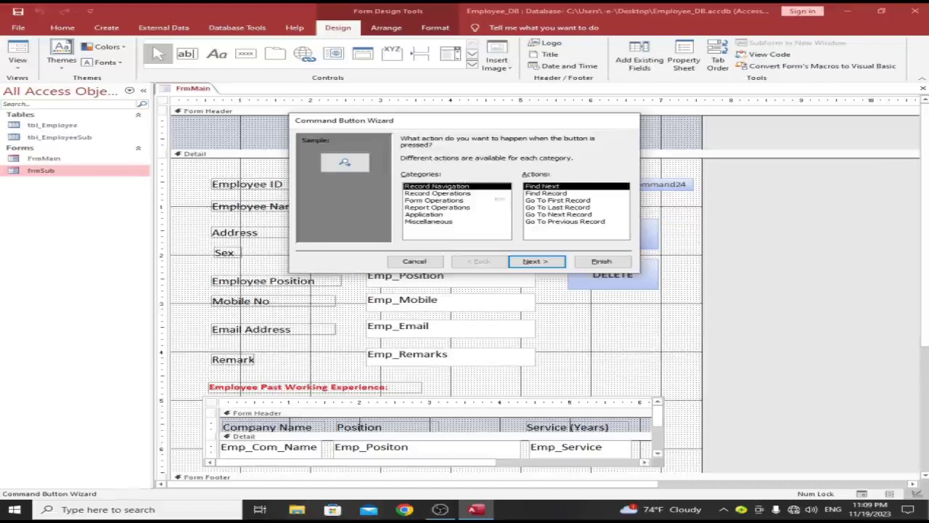
drag(526, 120, 365, 173)
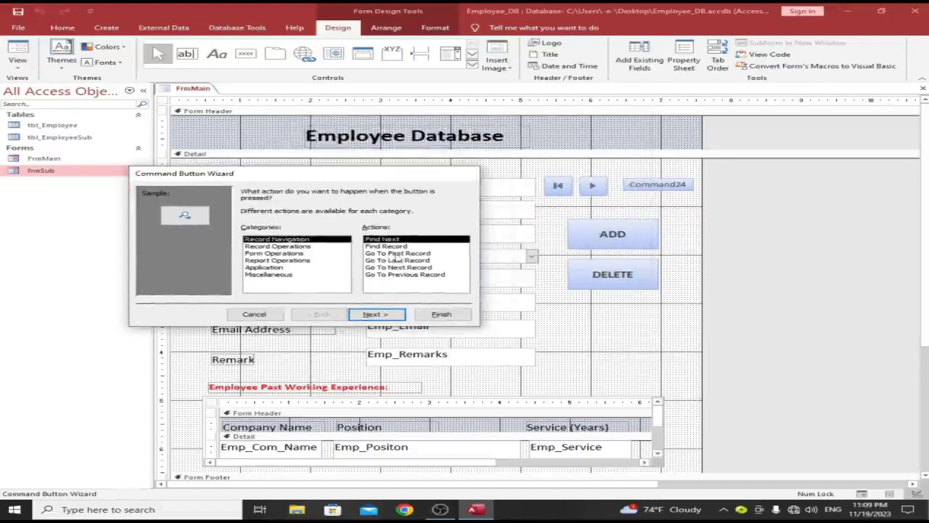
click(401, 274)
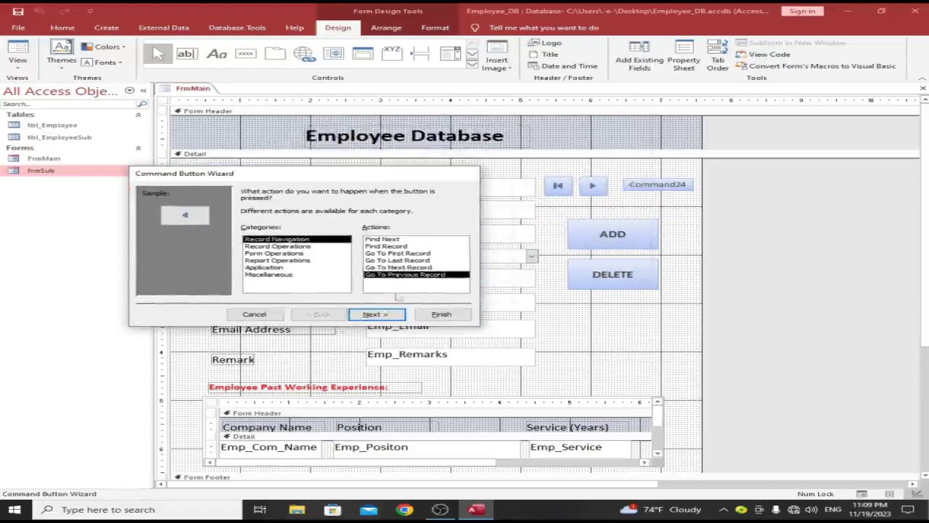
click(386, 314)
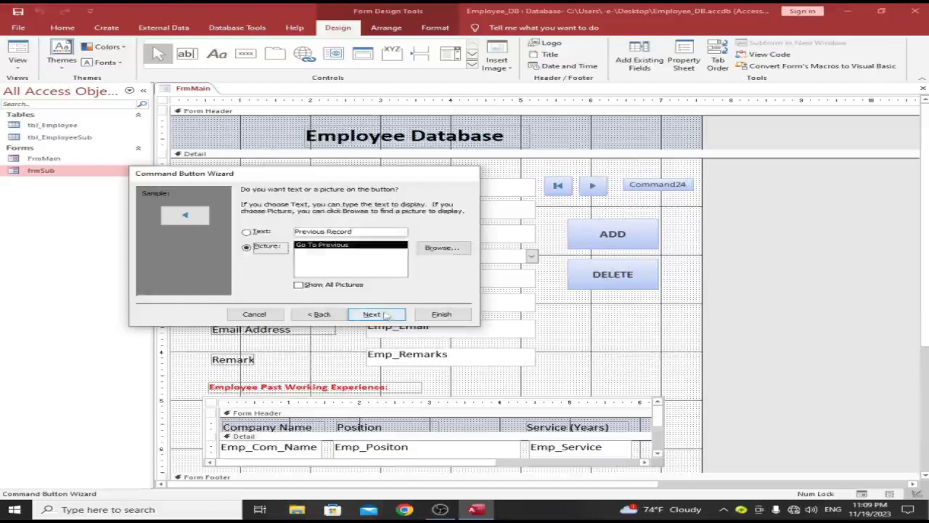
click(386, 314)
click(441, 314)
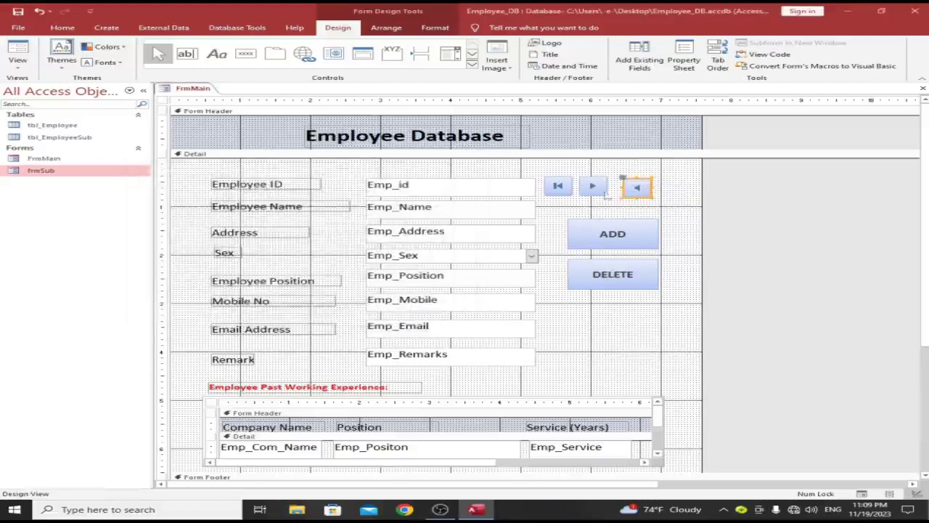
drag(592, 190, 658, 173)
drag(609, 196, 599, 195)
drag(659, 168, 629, 187)
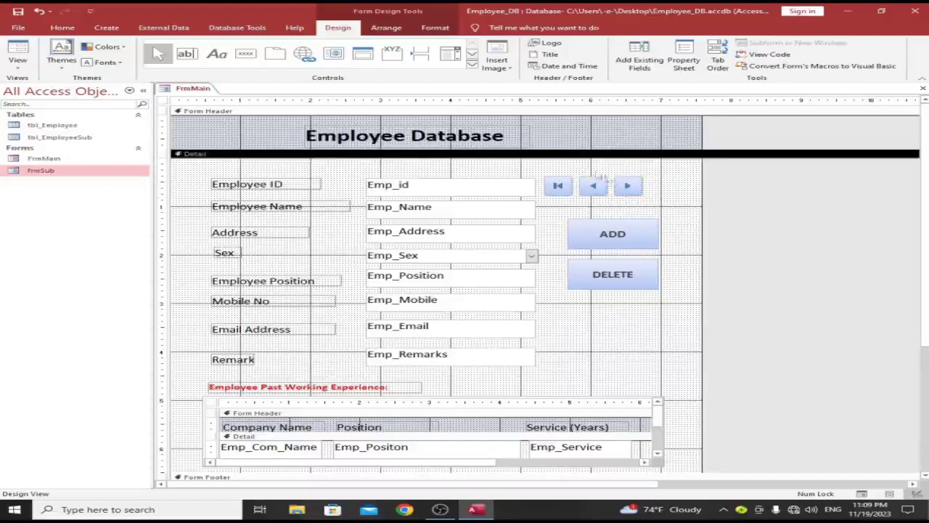
Step: Add a Go To Last Record picture button at the end of the navigation row
click(245, 54)
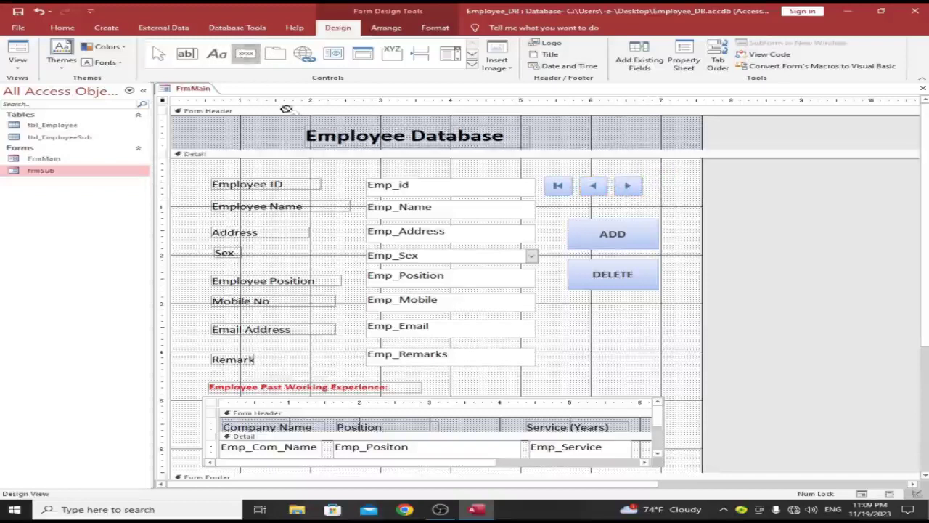
click(657, 182)
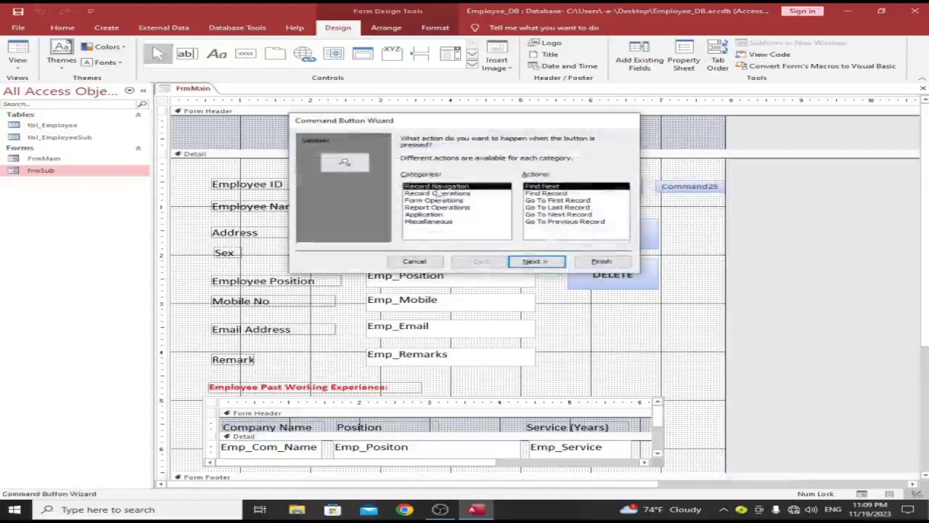
click(556, 206)
click(545, 262)
click(536, 261)
click(601, 261)
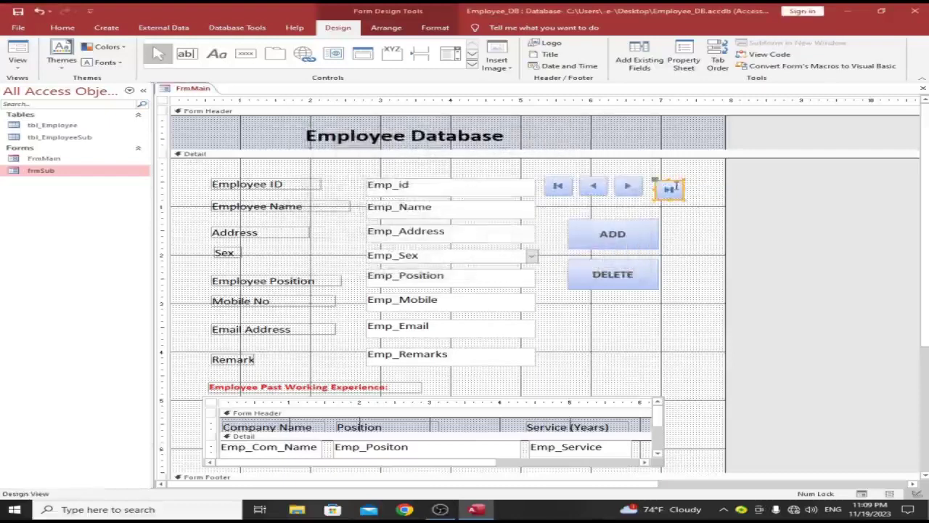
click(678, 198)
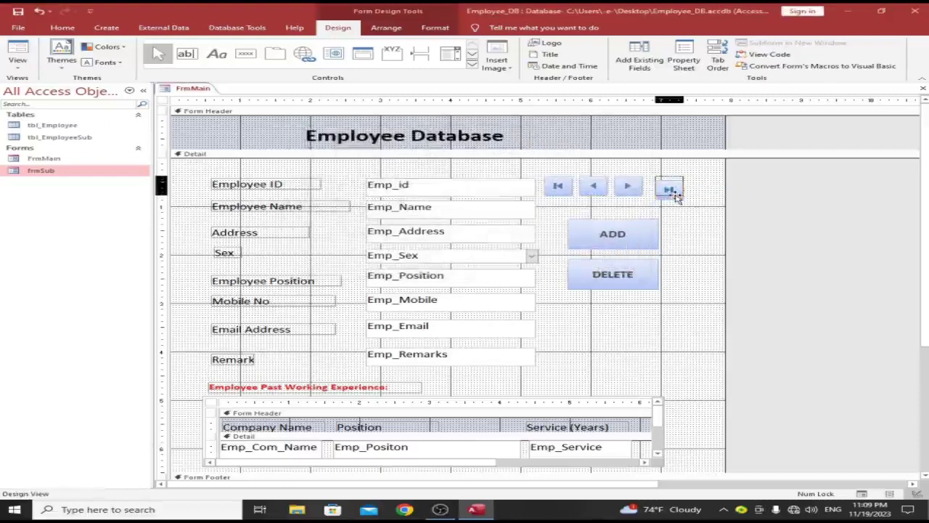
drag(674, 197, 669, 198)
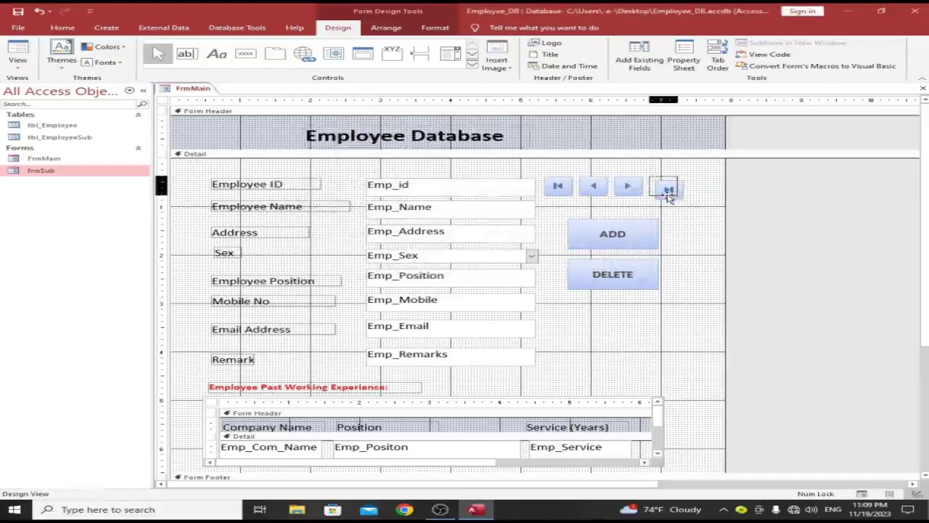
click(681, 212)
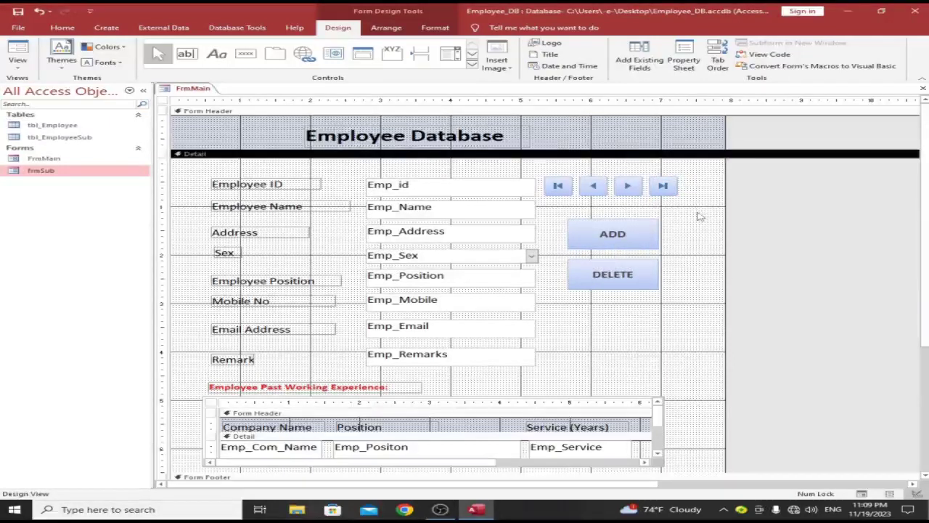
Step: Shift all buttons right, then raise the four navigation buttons into alignment above ADD and DELETE
drag(684, 322, 575, 194)
click(695, 229)
drag(698, 215, 572, 186)
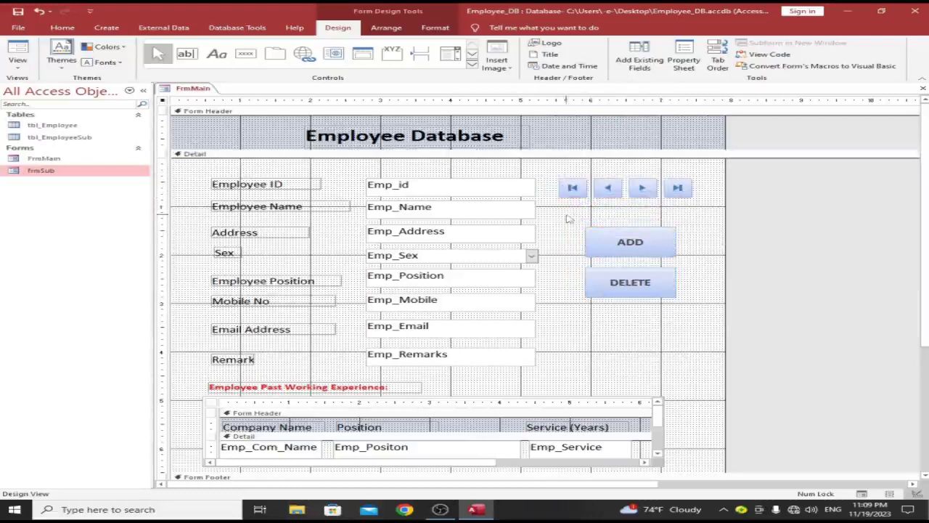
click(569, 219)
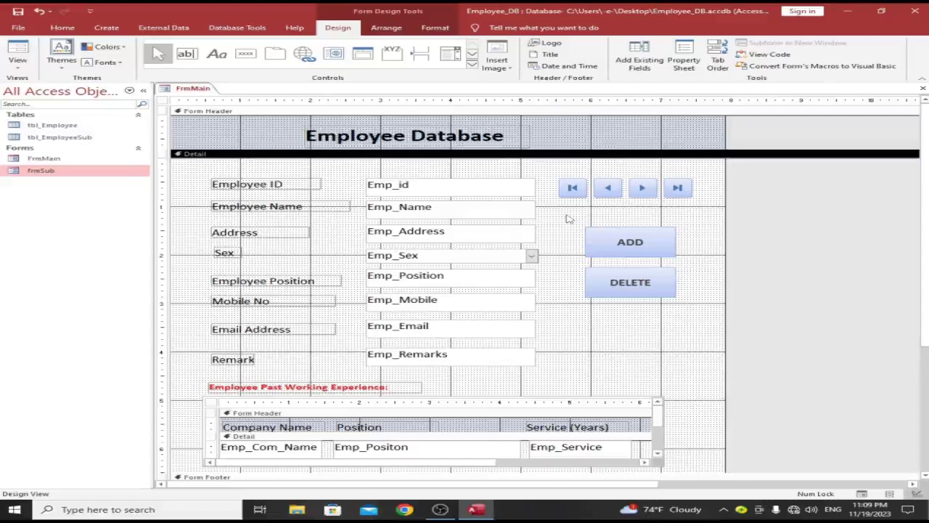
Step: Draw an option group frame around the ADD and DELETE buttons, cancelling the wizard
click(392, 53)
drag(567, 210, 698, 313)
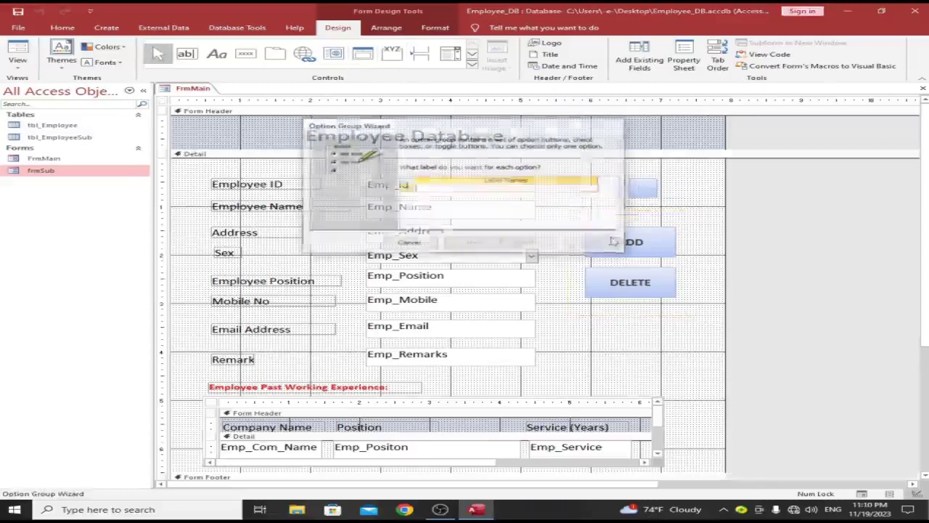
click(407, 243)
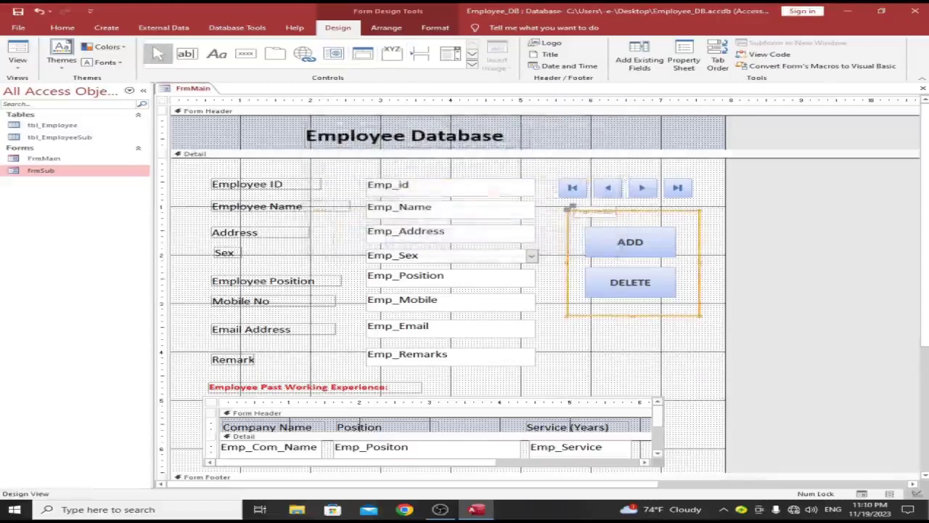
Step: Rename the group frame's label to 'Controls'
click(616, 212)
click(616, 212)
drag(615, 212, 563, 211)
text(Controls)
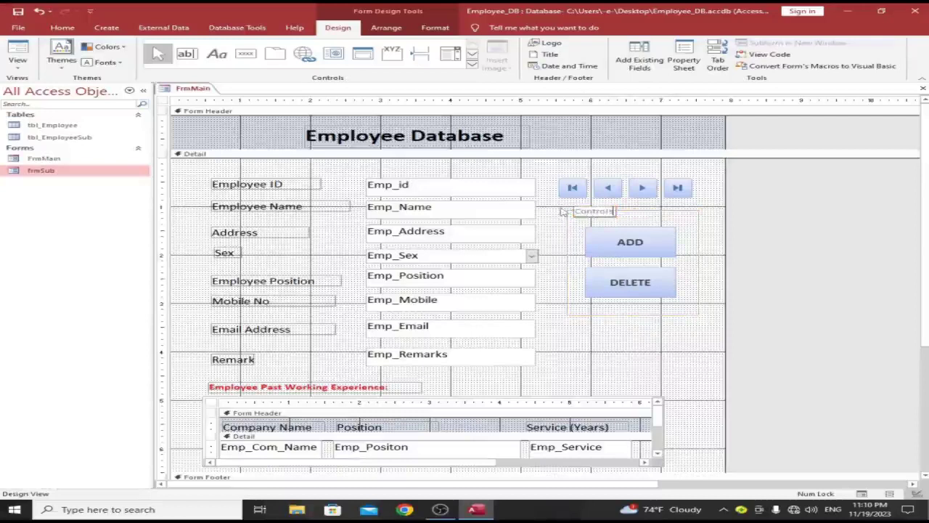
key(Return)
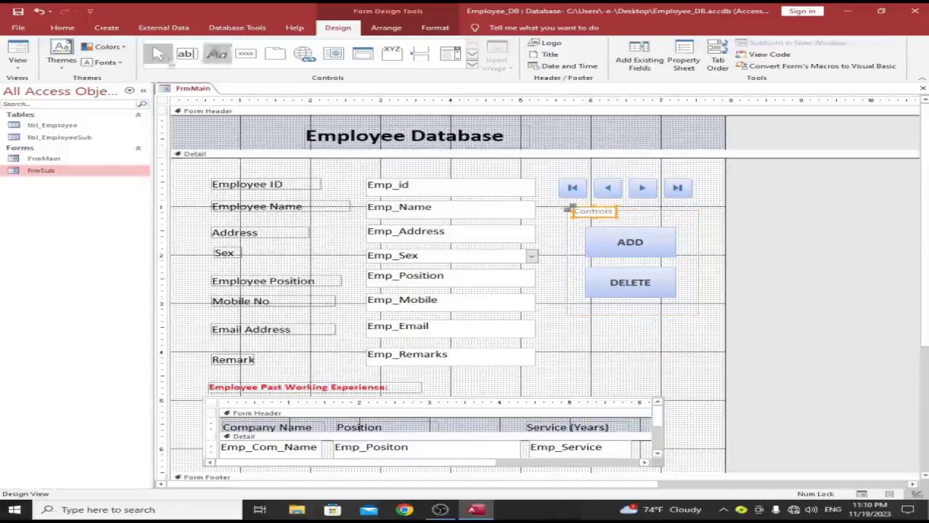
click(63, 27)
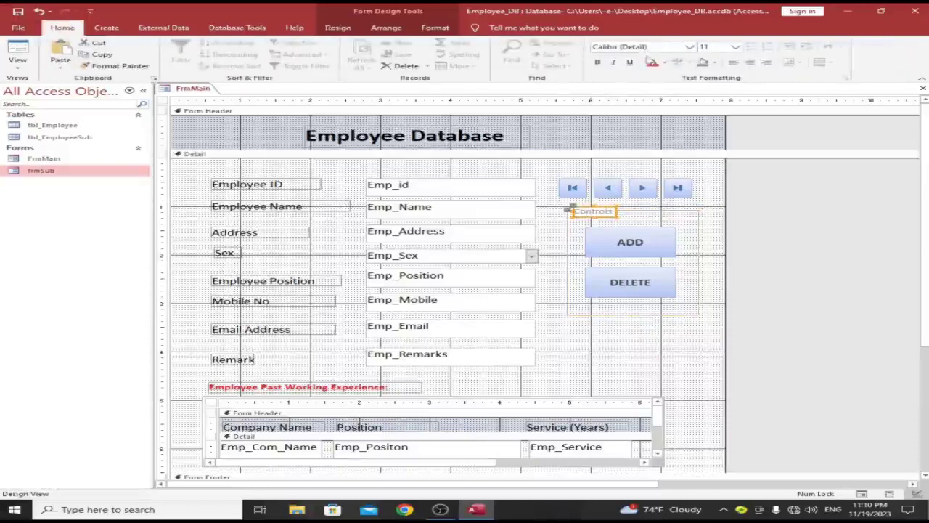
click(594, 352)
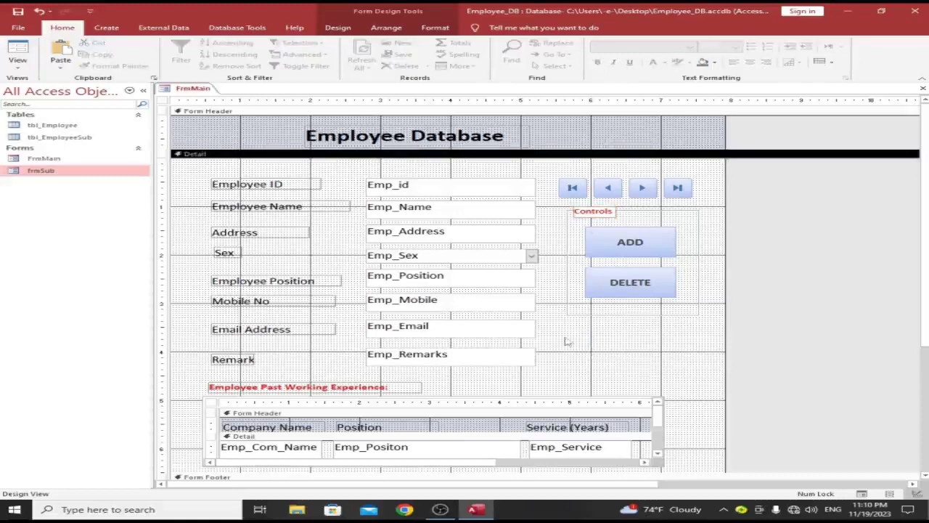
click(19, 61)
Step: In Form View, enter Employee ID 1001 with the employee's name and address
click(59, 85)
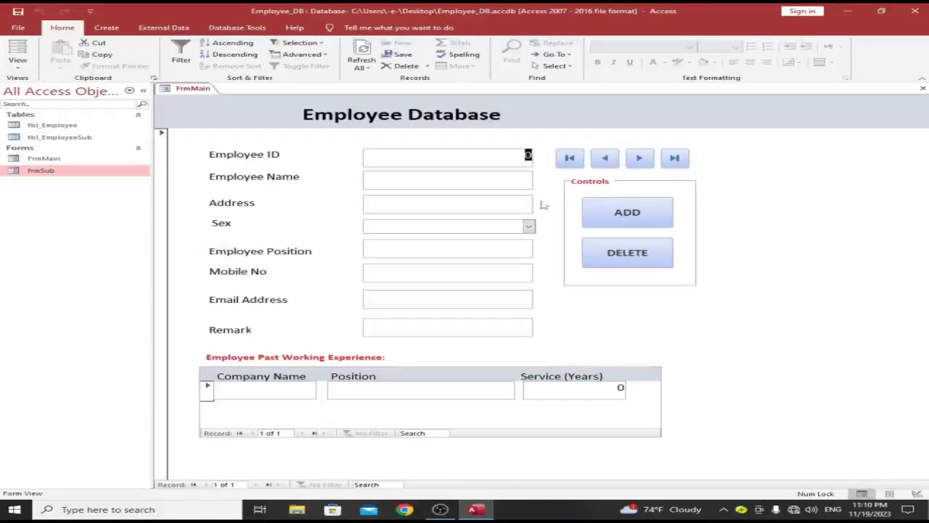
text(1001)
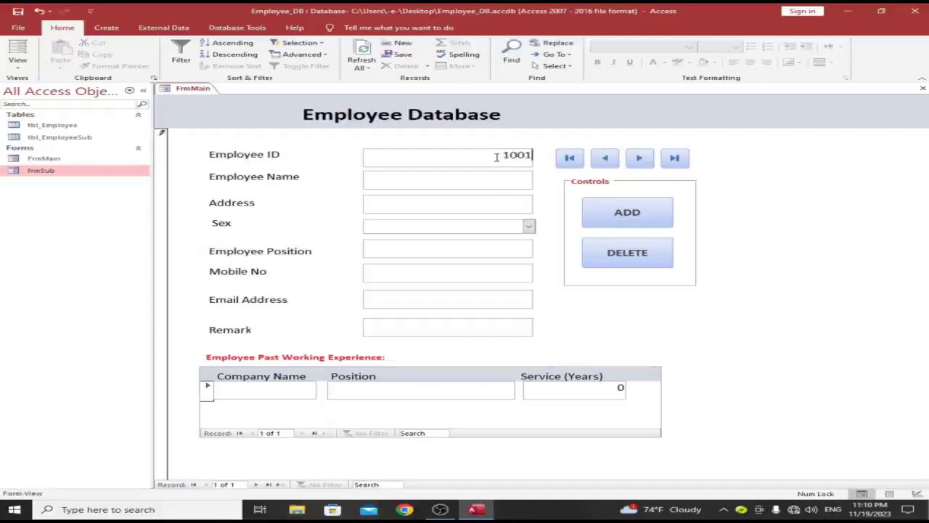
click(501, 179)
click(497, 198)
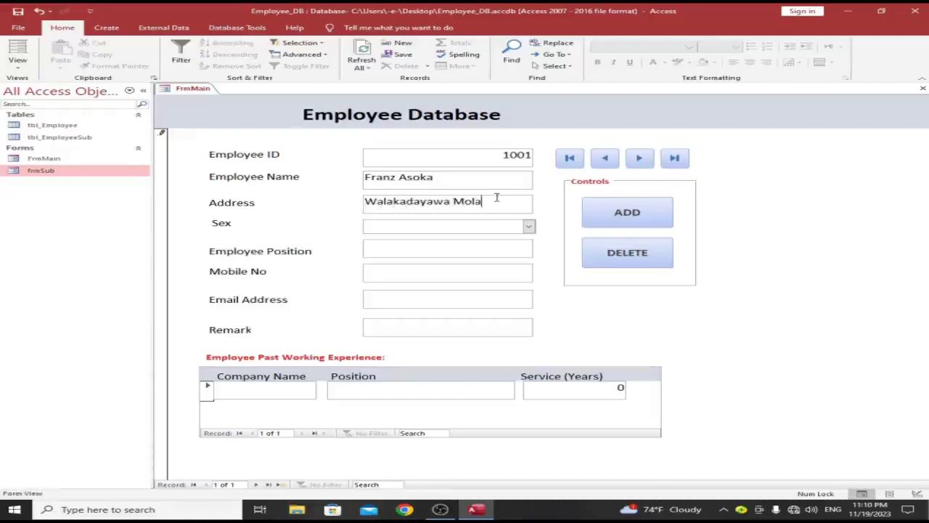
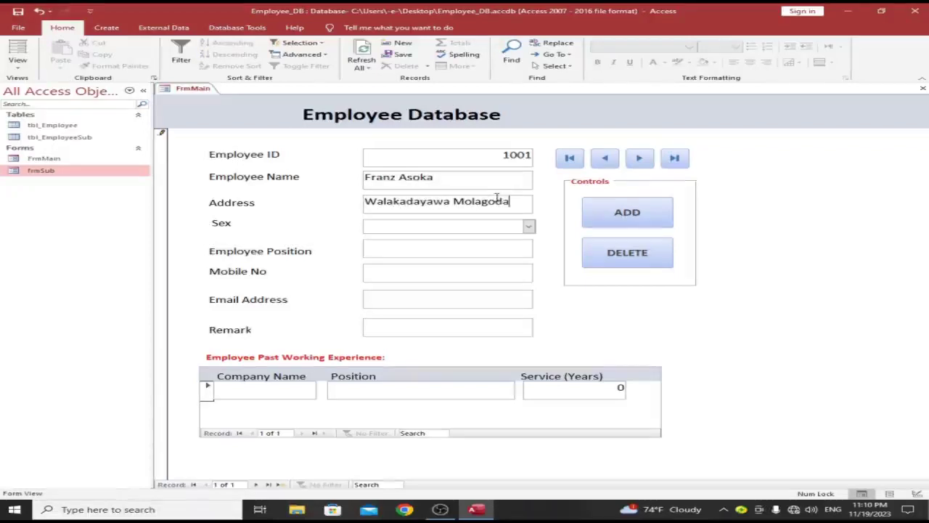
Step: Set Sex to Male and position to Accountant, then enter the mobile number and e-mail
click(536, 226)
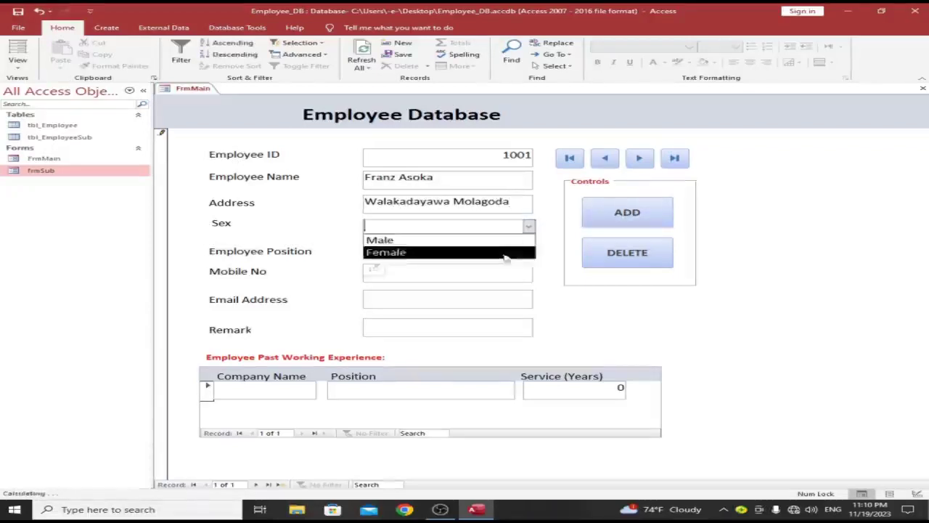
click(472, 237)
click(488, 247)
text(Acc)
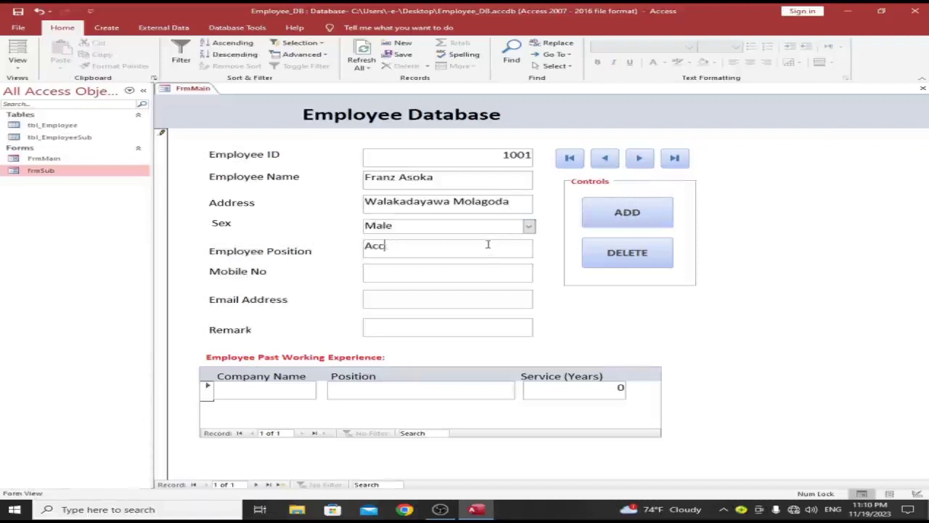
text(cuntant)
click(472, 273)
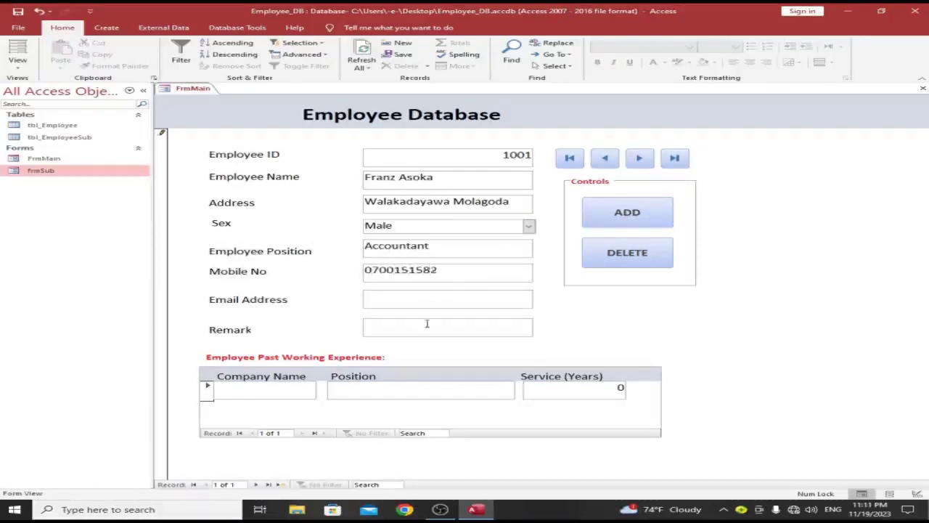
click(434, 298)
text(q)
key(BackSpace)
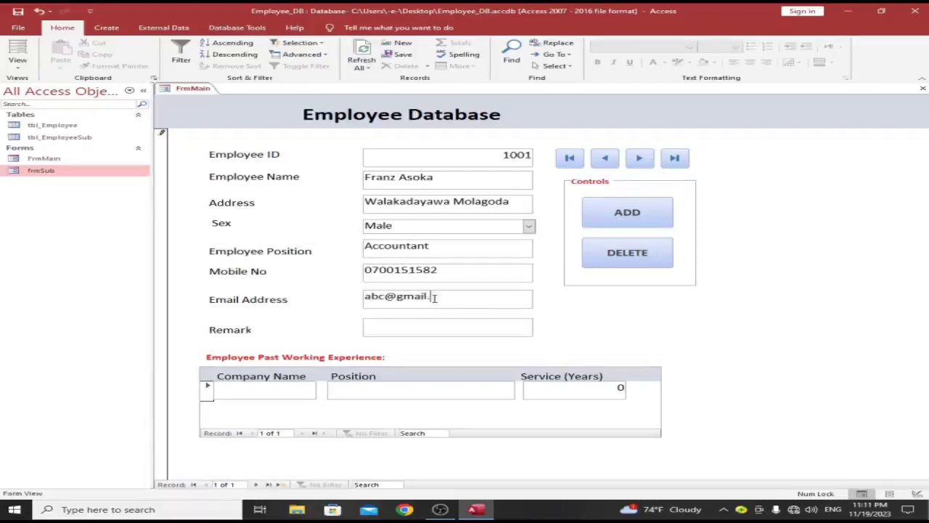
click(405, 329)
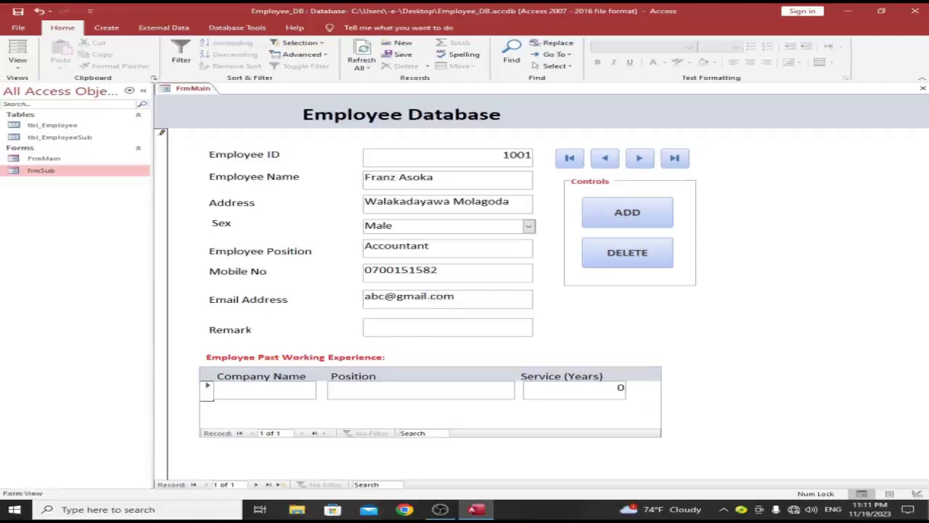
click(313, 388)
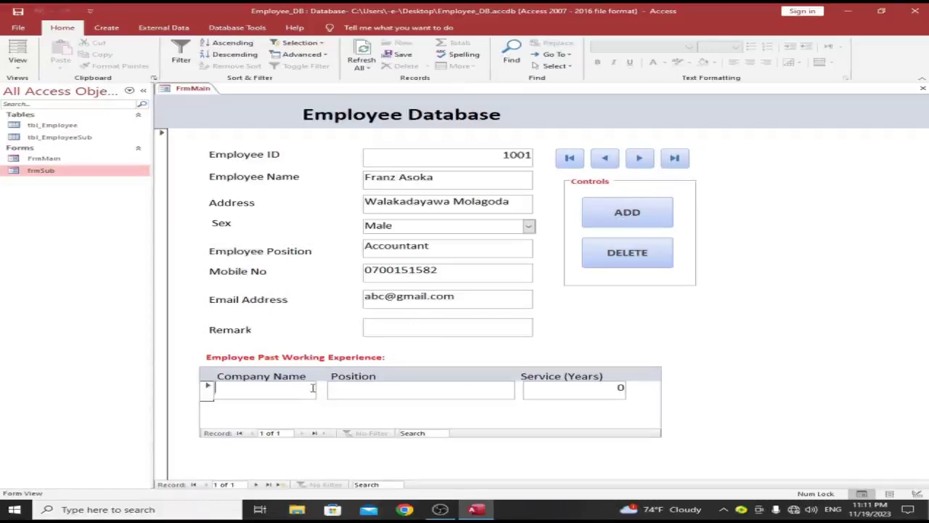
Step: Add the first experience row: Lisvin Ltd, Accounts Executive, 4 years
text(Lisvin L)
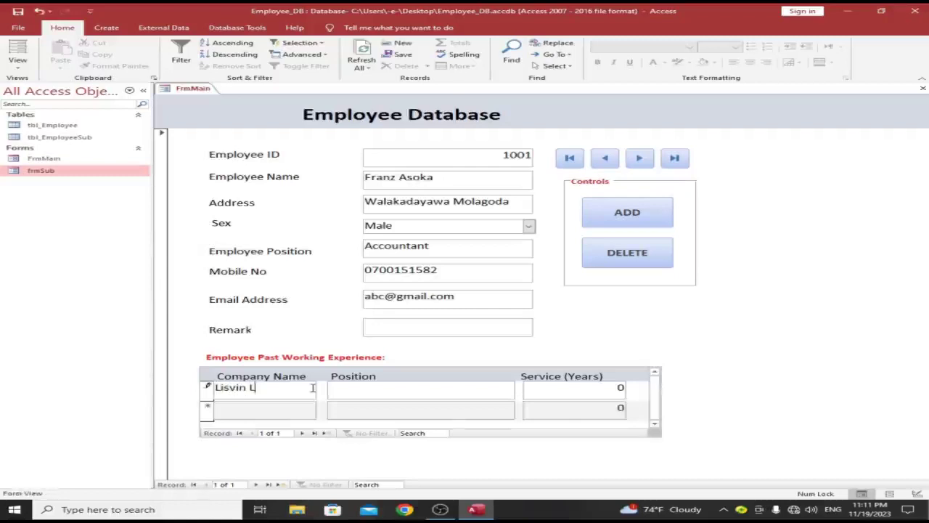
text(td)
click(336, 388)
text(Accounts )
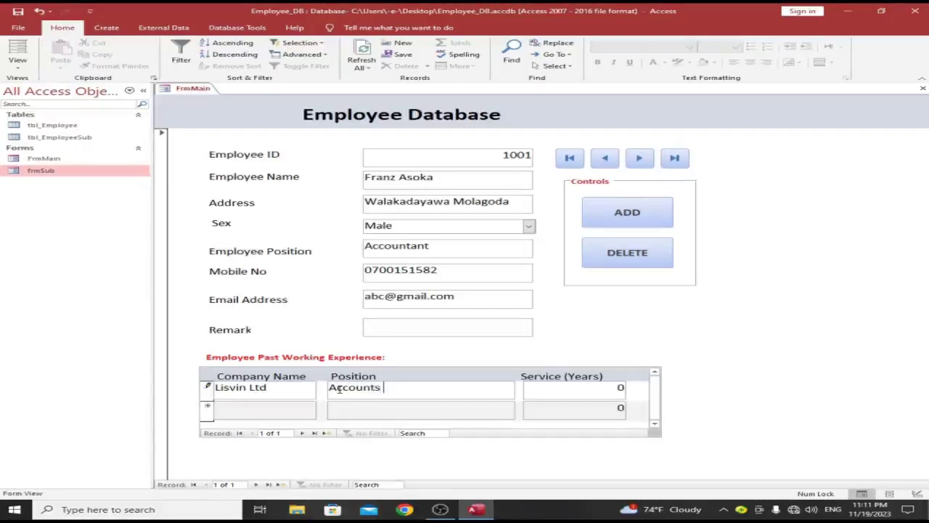
text(Execu)
text(tie)
text(ew)
key(Tab)
text(4)
Step: Add the second experience row: Bio Foods Pvt Ltd, Audit Executive, 2 years
click(257, 414)
text(Bo)
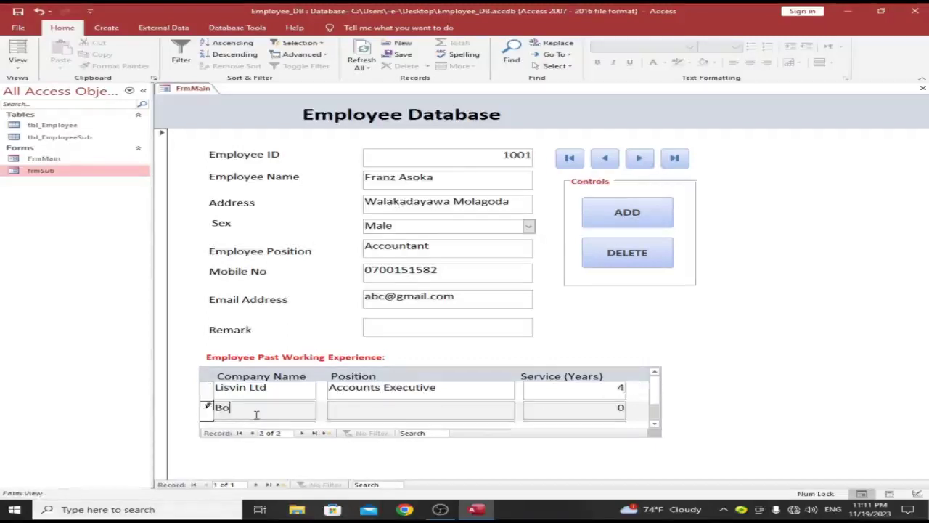
text(oData P)
key(BackSpace)
key(BackSpace)
key(BackSpace)
key(BackSpace)
key(BackSpace)
key(BackSpace)
key(BackSpace)
text(Foods)
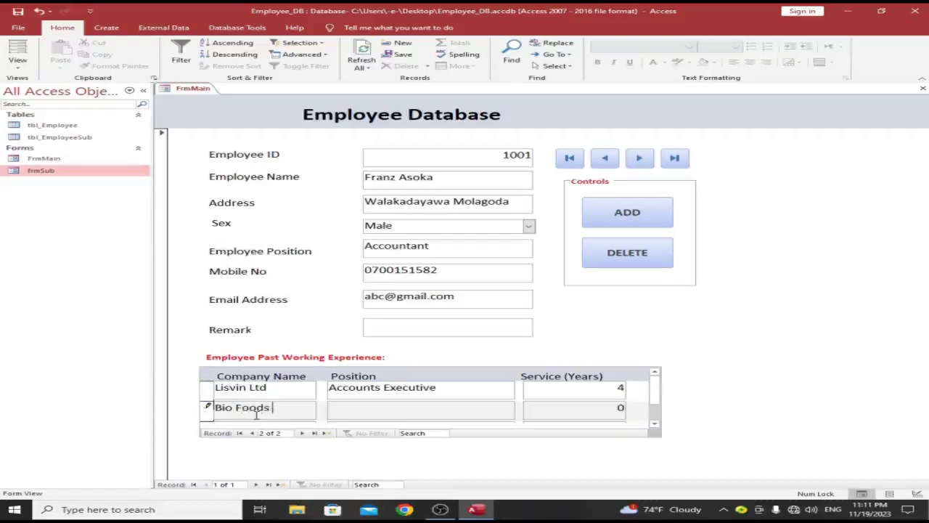
text(Pvt.)
key(BackSpace)
text(Ltd)
click(374, 411)
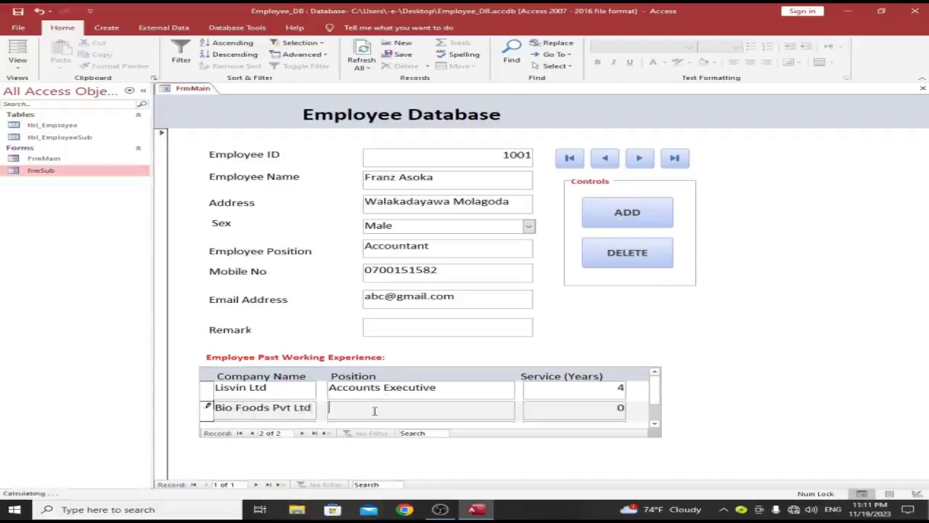
text(Audit Exec)
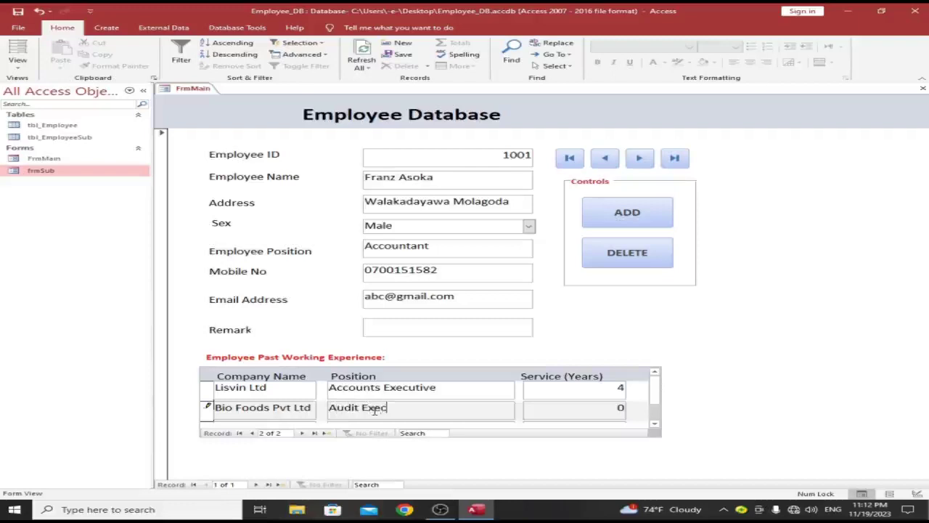
text(utive)
click(620, 408)
double_click(620, 408)
text(2)
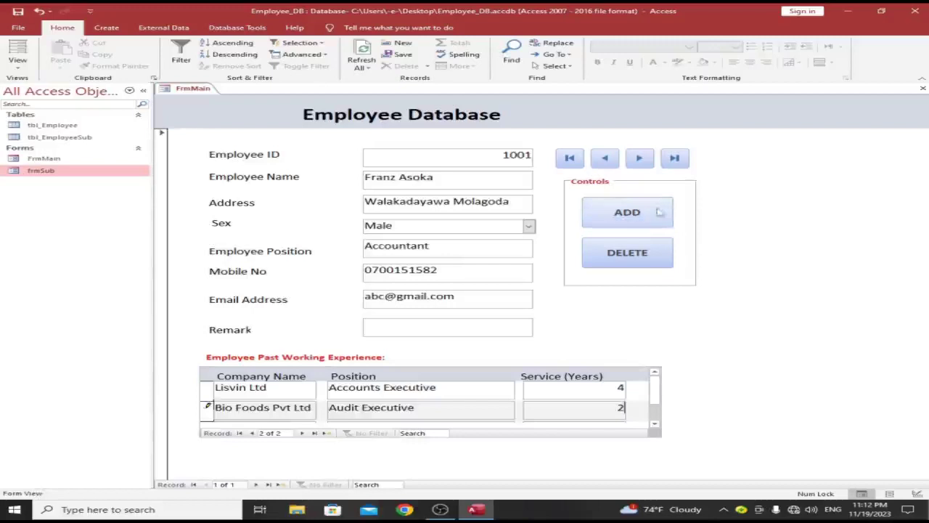
Step: Save the record with ADD, step through Previous, Next and First, then open tbl_Employee
click(659, 212)
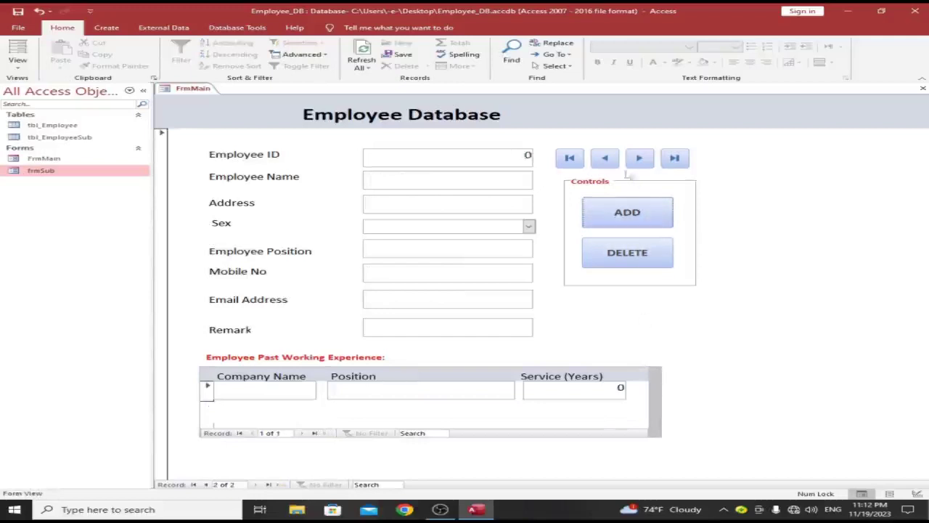
click(605, 160)
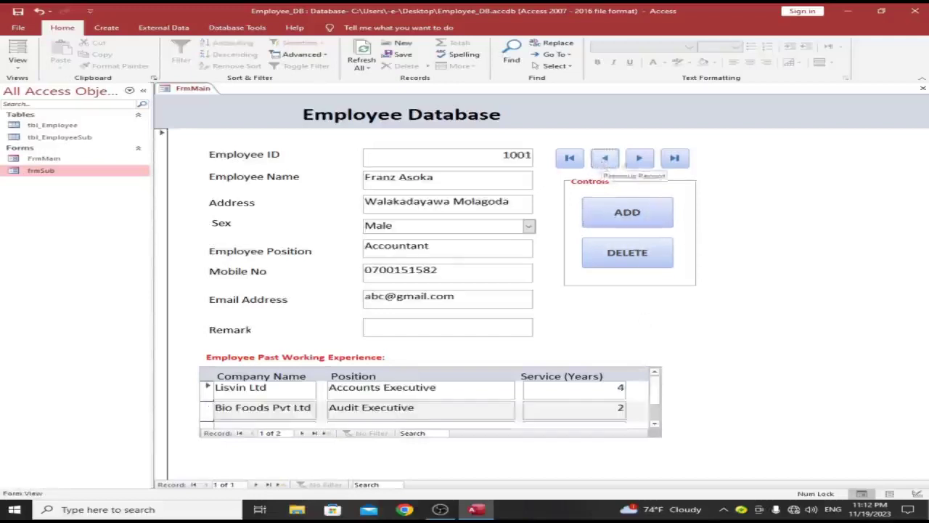
click(640, 159)
click(677, 159)
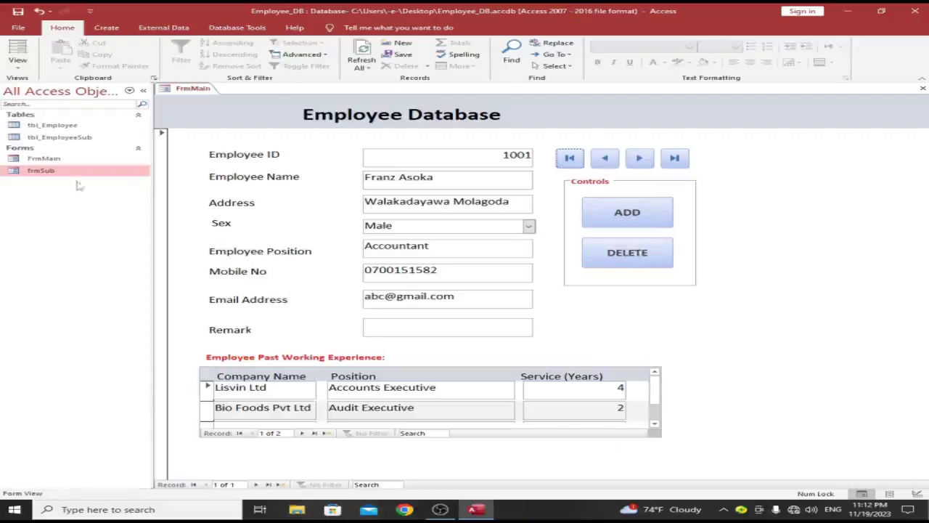
double_click(73, 125)
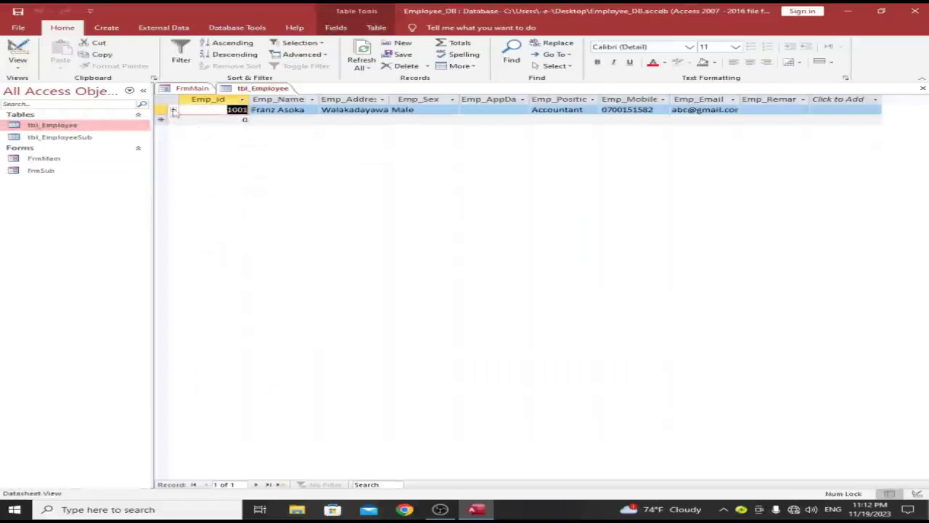
click(174, 110)
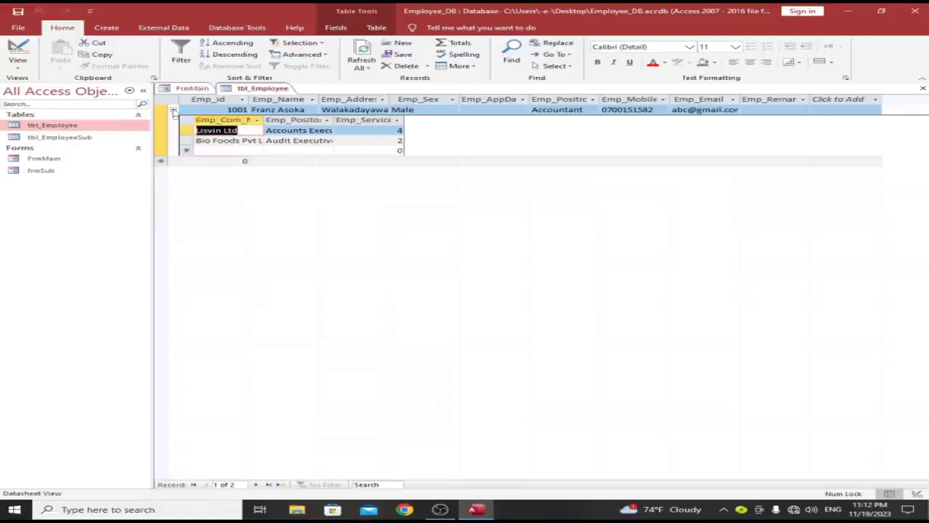
right_click(259, 90)
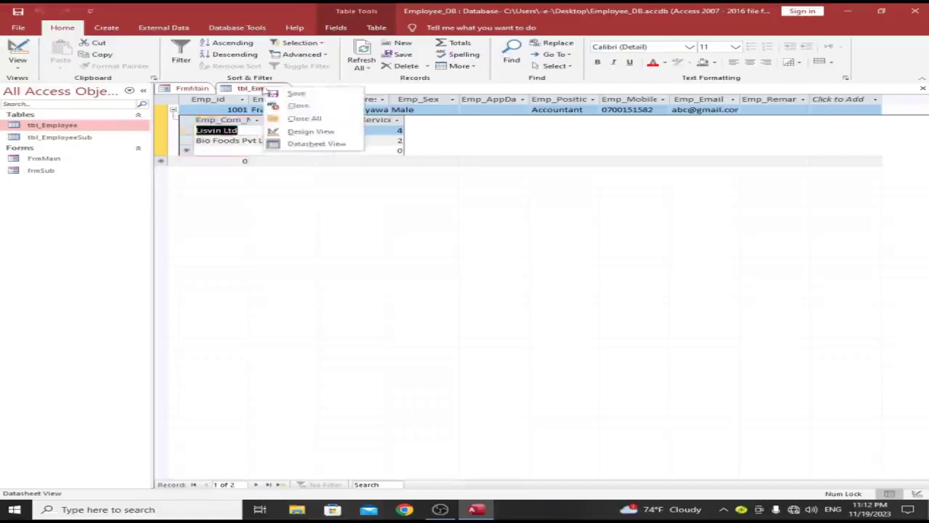
click(274, 107)
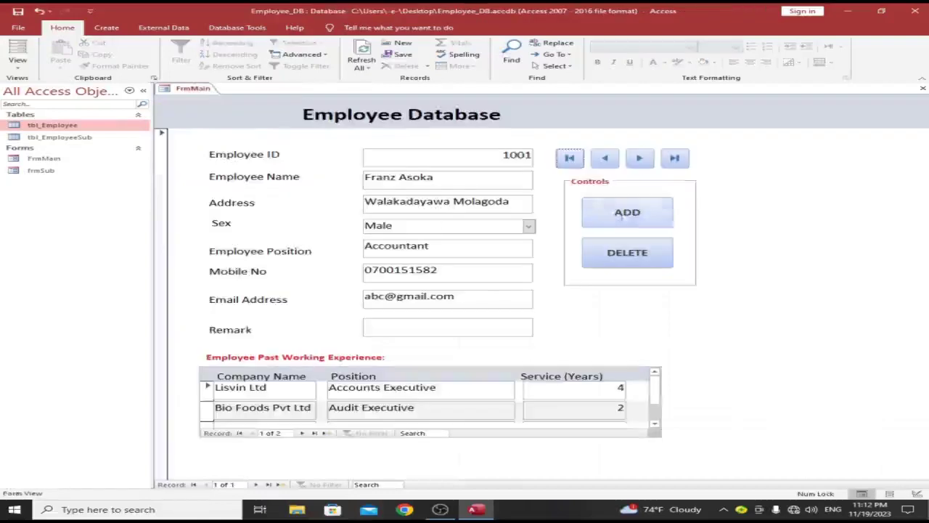